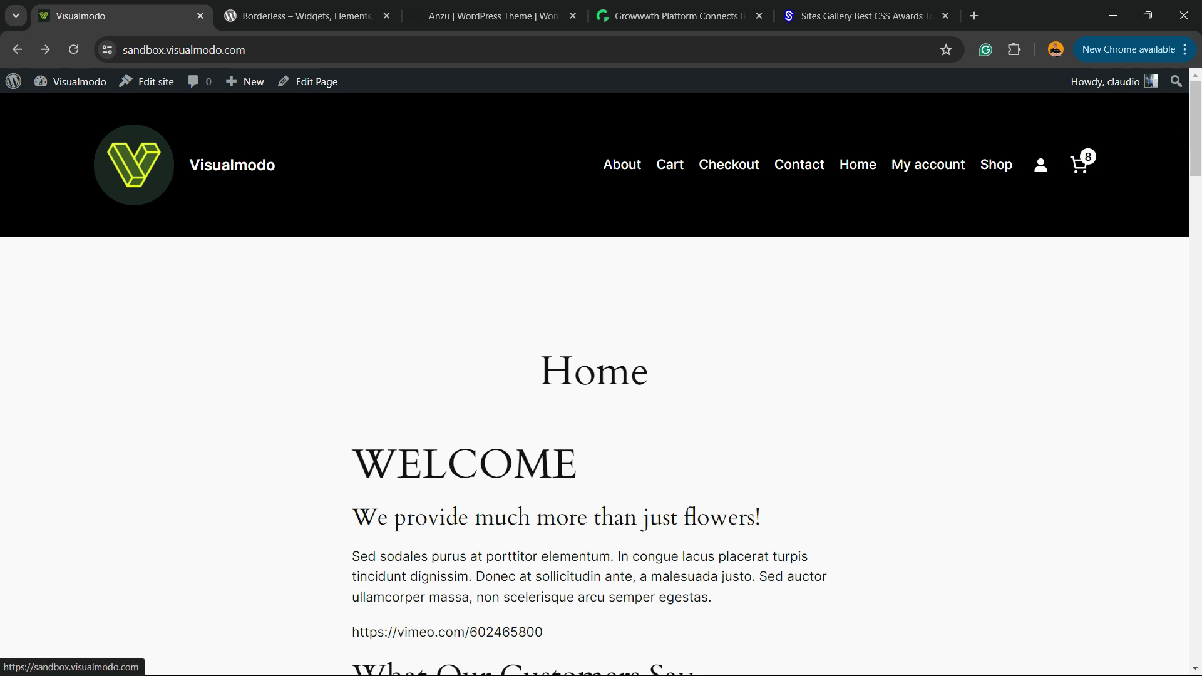
Go to the site's admin dashboard and open the theme's site Editor.
{"action": "mouse_move", "coordinate": [72, 81]}
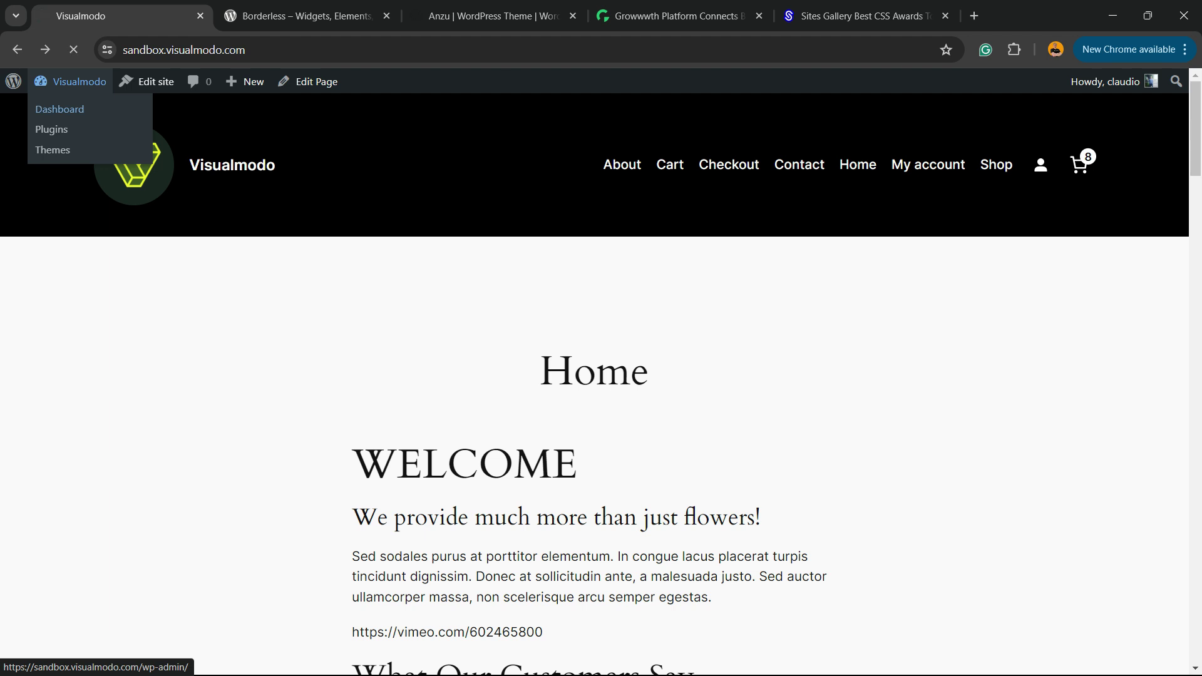
{"action": "left_click", "coordinate": [75, 108]}
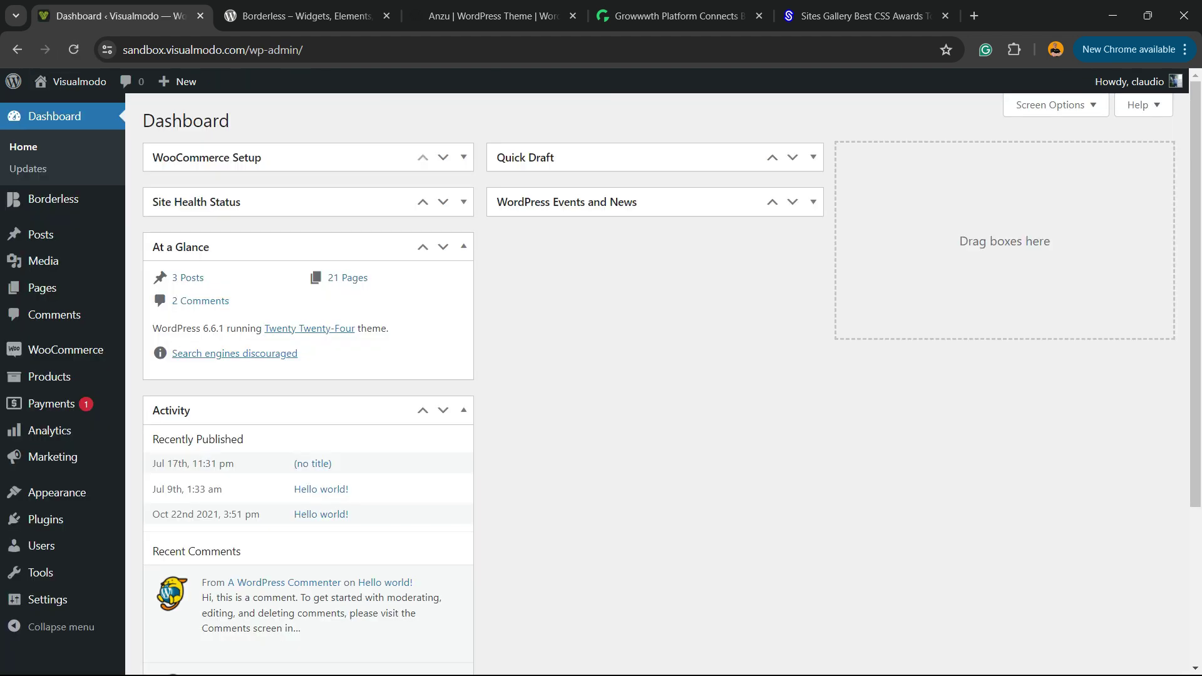
{"action": "scroll", "coordinate": [43, 261], "scroll_direction": "down", "scroll_amount": 3}
{"action": "mouse_move", "coordinate": [44, 261]}
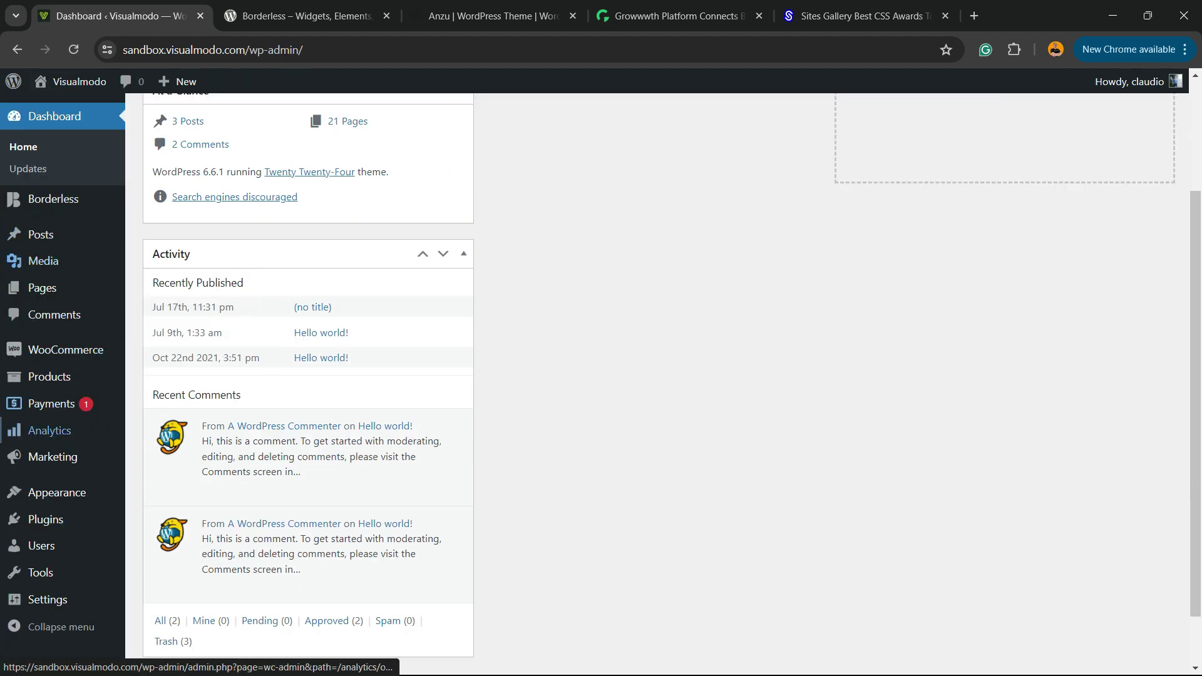
{"action": "mouse_move", "coordinate": [56, 493]}
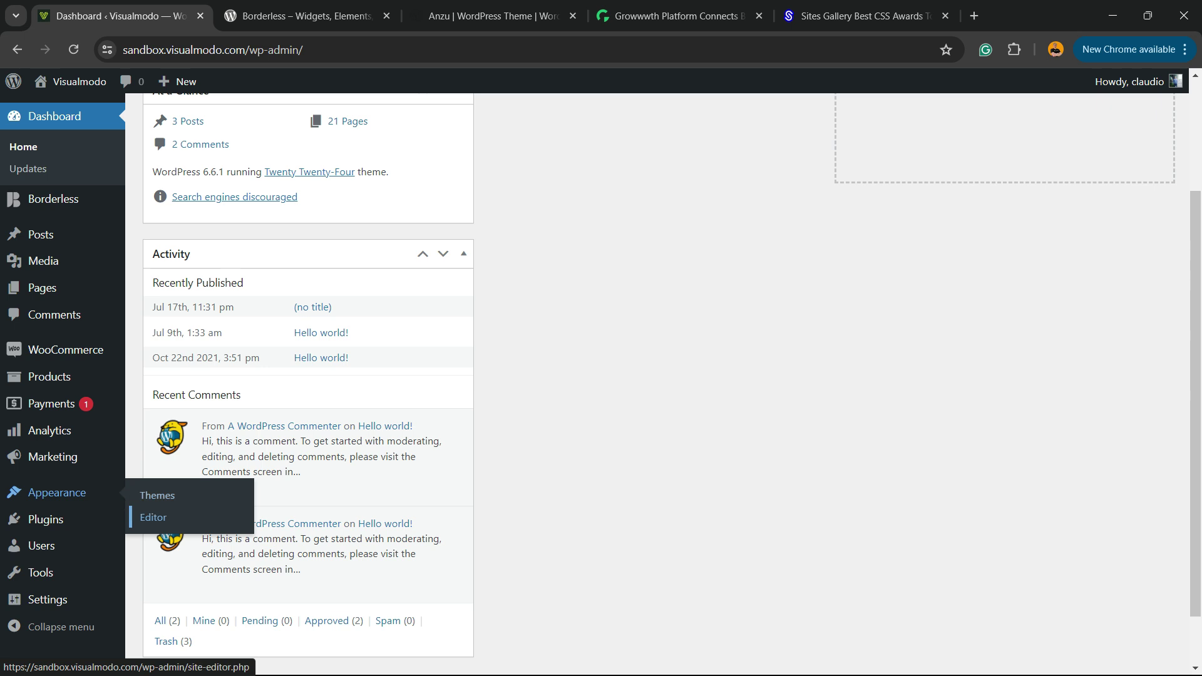
{"action": "left_click", "coordinate": [160, 514]}
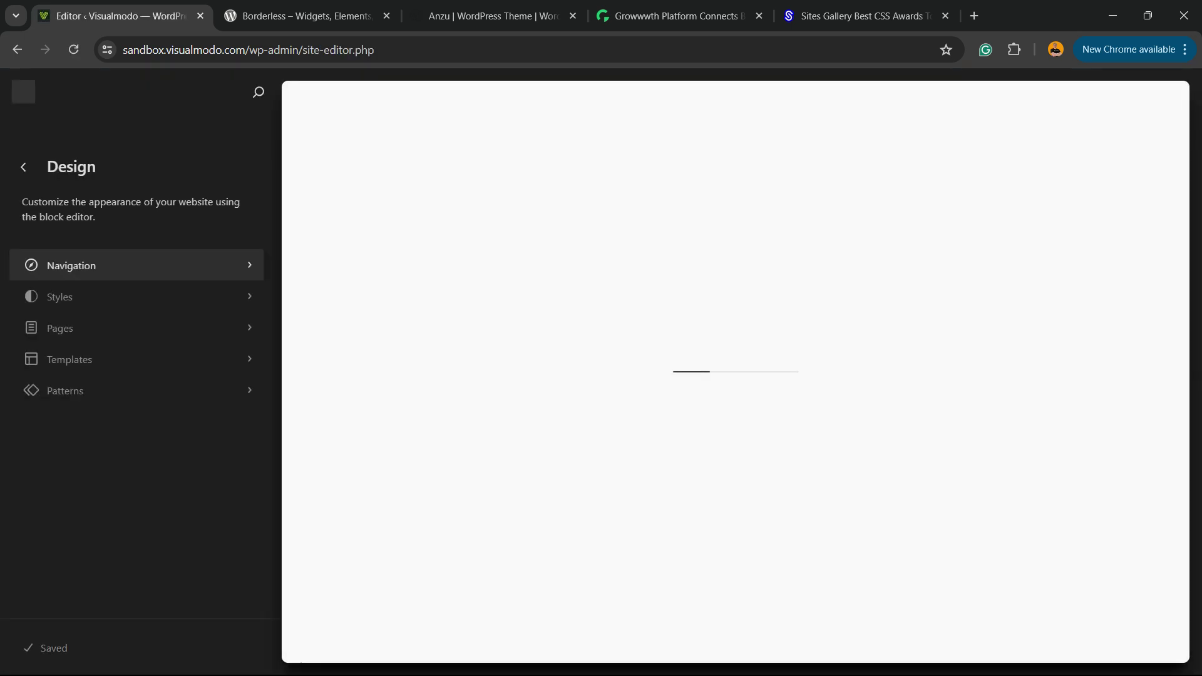
{"action": "key", "text": "ctrl+plus"}
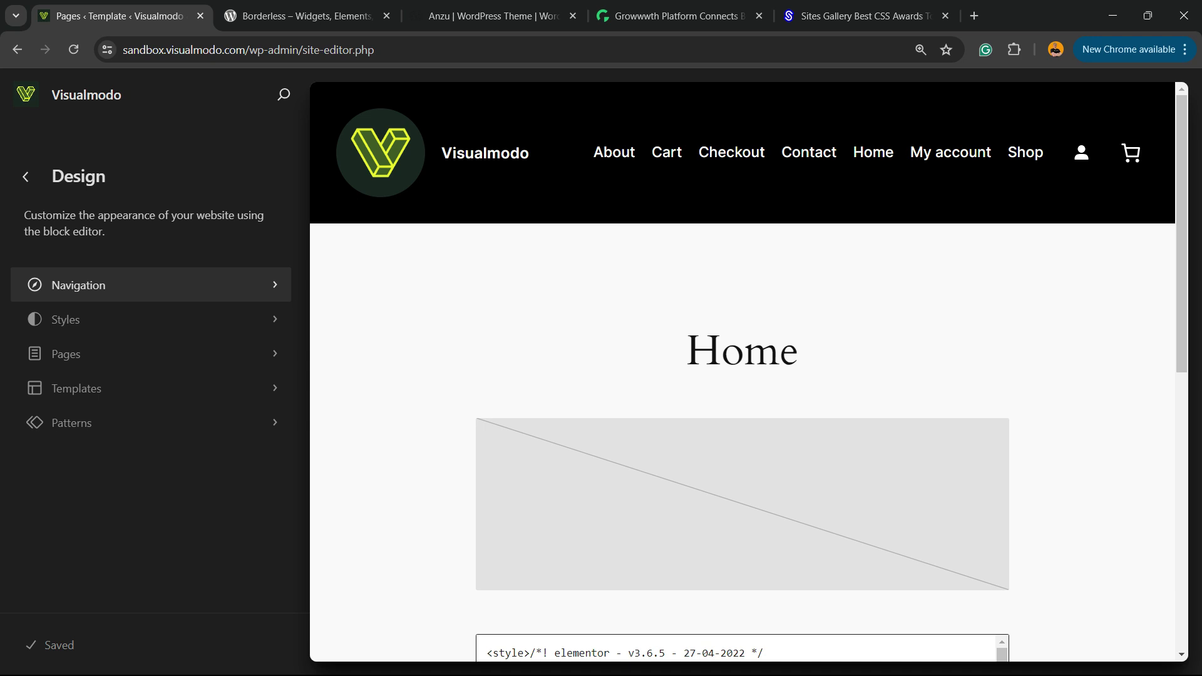
View the navigation menus, open the Home page in the editor, and open its Header template part for editing.
{"action": "left_click", "coordinate": [112, 280]}
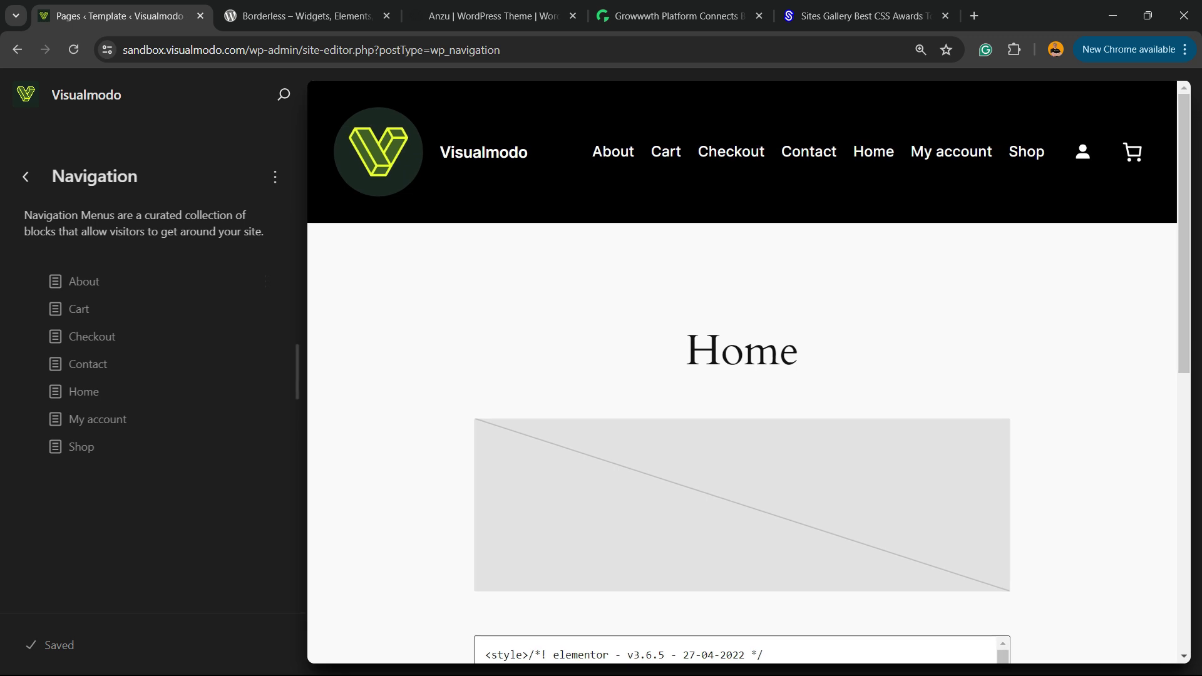
{"action": "left_click", "coordinate": [827, 155]}
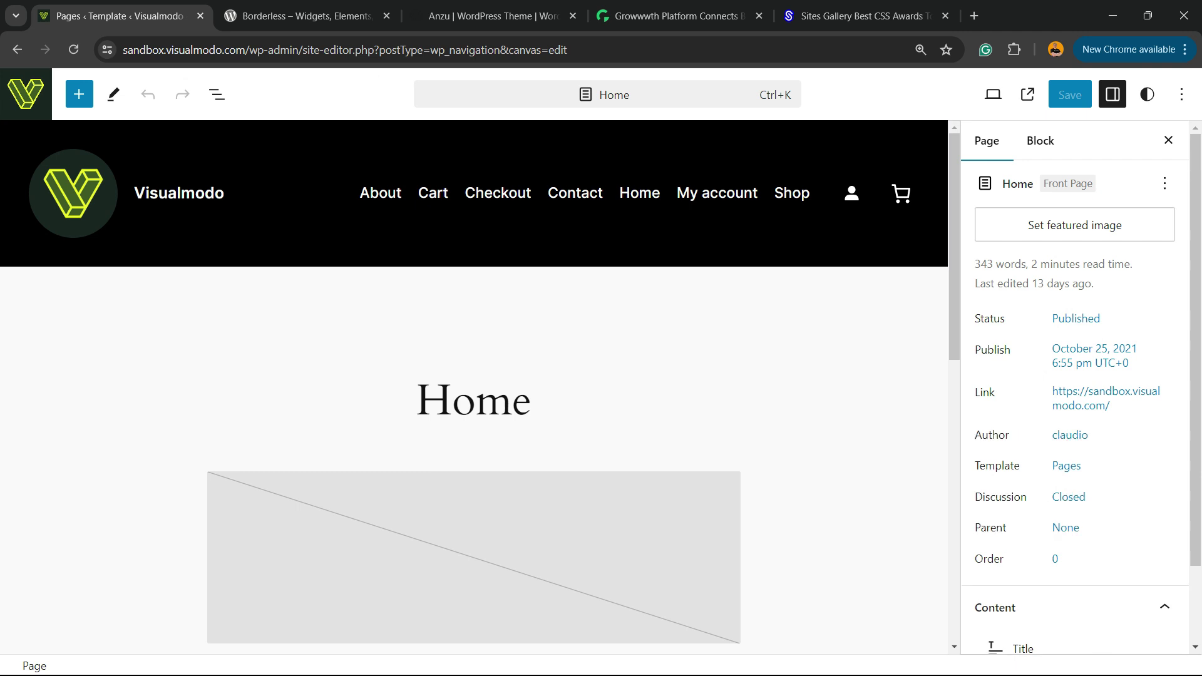
{"action": "left_click", "coordinate": [584, 194]}
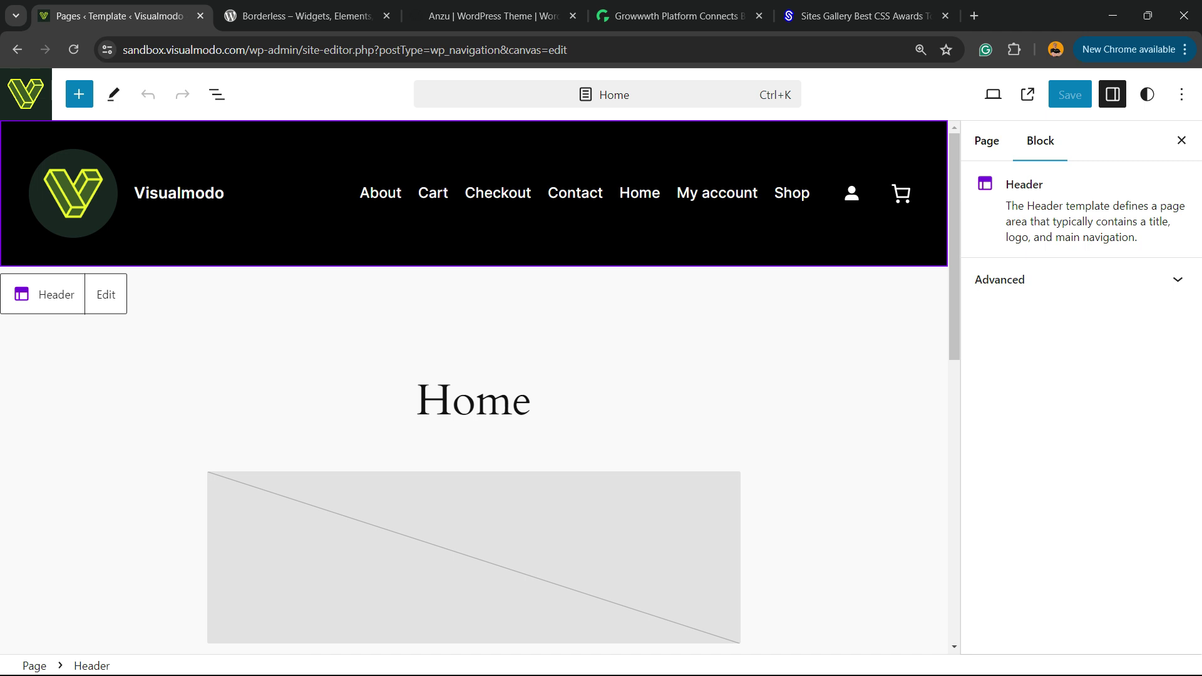
{"action": "key", "text": "ctrl"}
{"action": "left_click", "coordinate": [105, 293]}
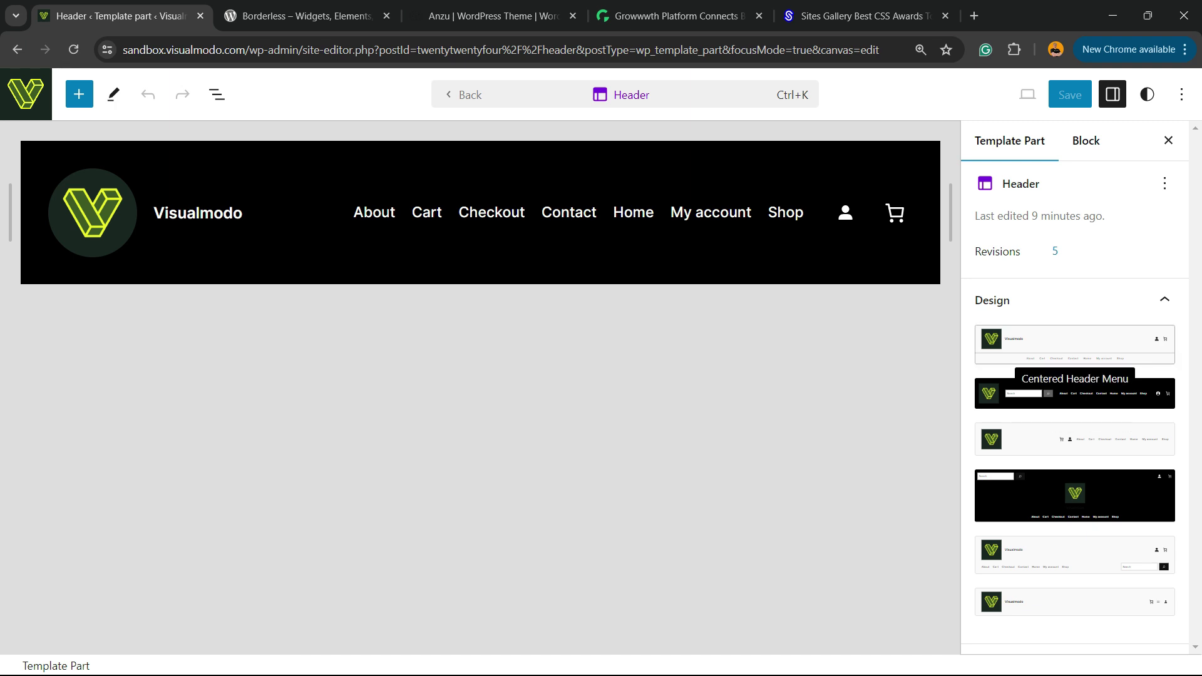
Try the Centered Header Menu design on the header, followed by the Essential Header Dark design.
{"action": "key", "text": "ctrl+plus"}
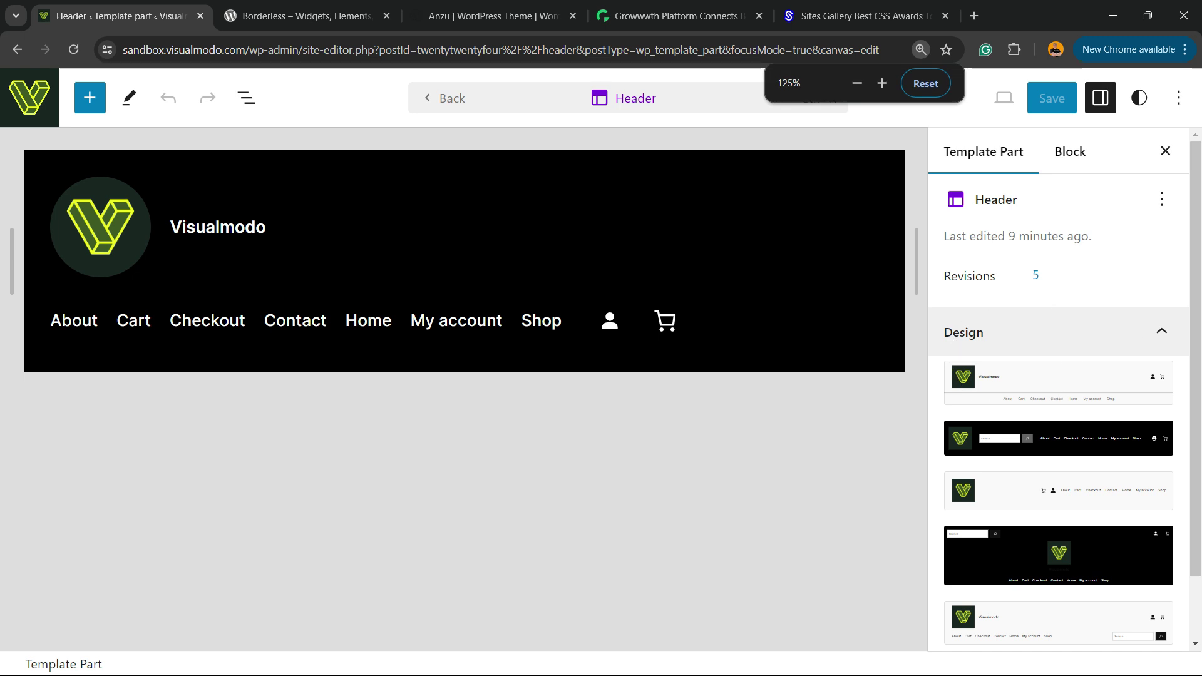
{"action": "key", "text": "ctrl+minus"}
{"action": "left_click", "coordinate": [1058, 301]}
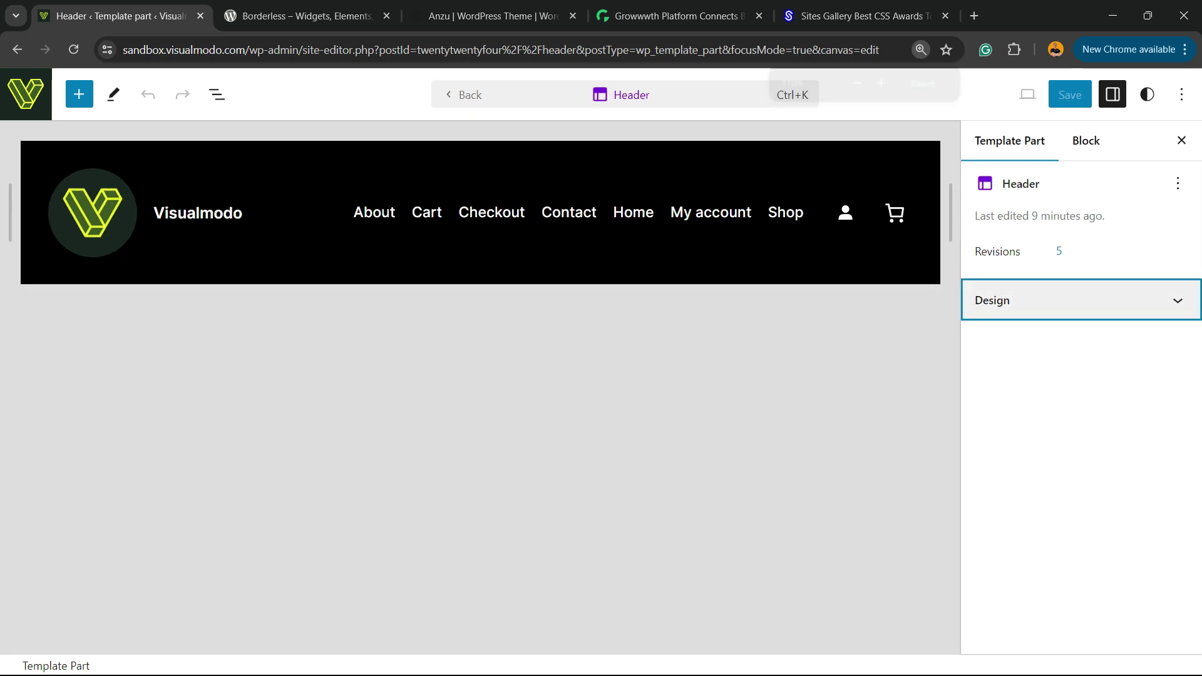
{"action": "left_click", "coordinate": [1058, 301]}
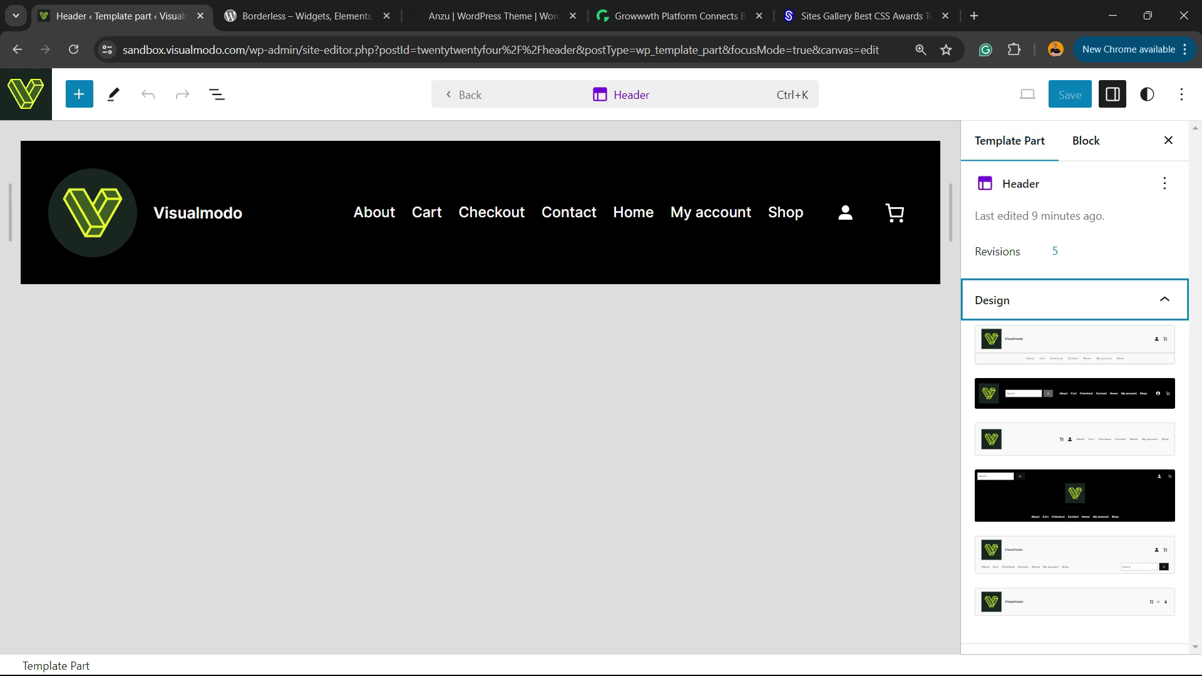
{"action": "left_click", "coordinate": [1075, 345]}
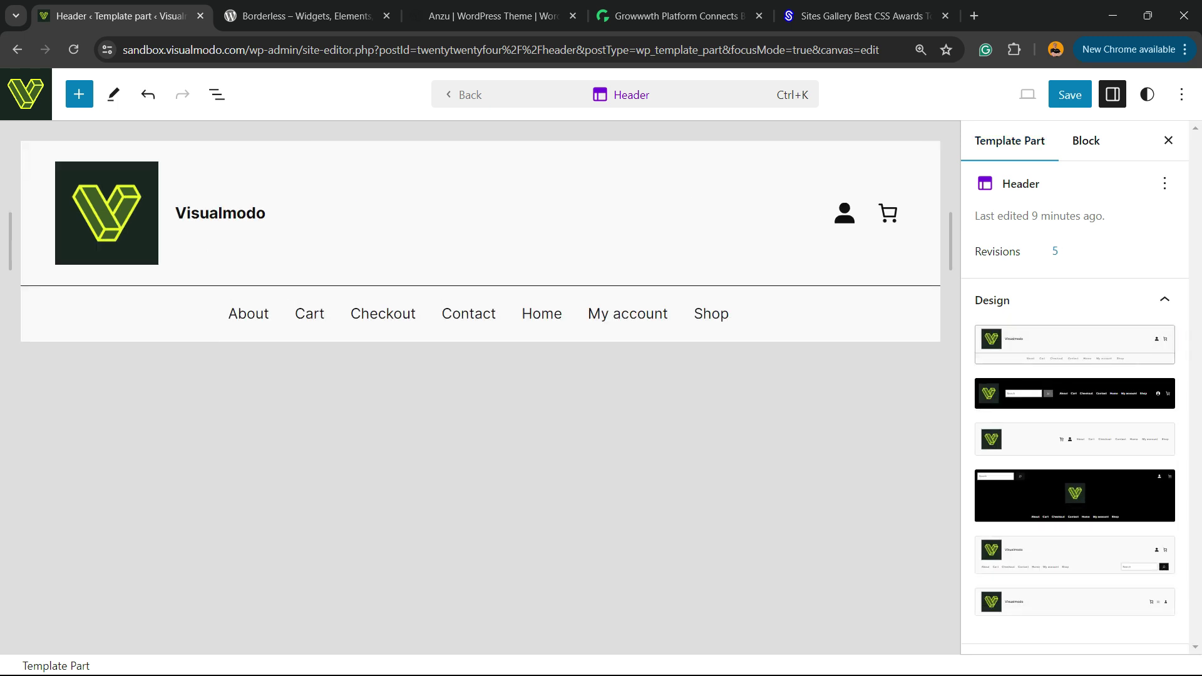
{"action": "key", "text": "Tab"}
{"action": "key", "text": "Return"}
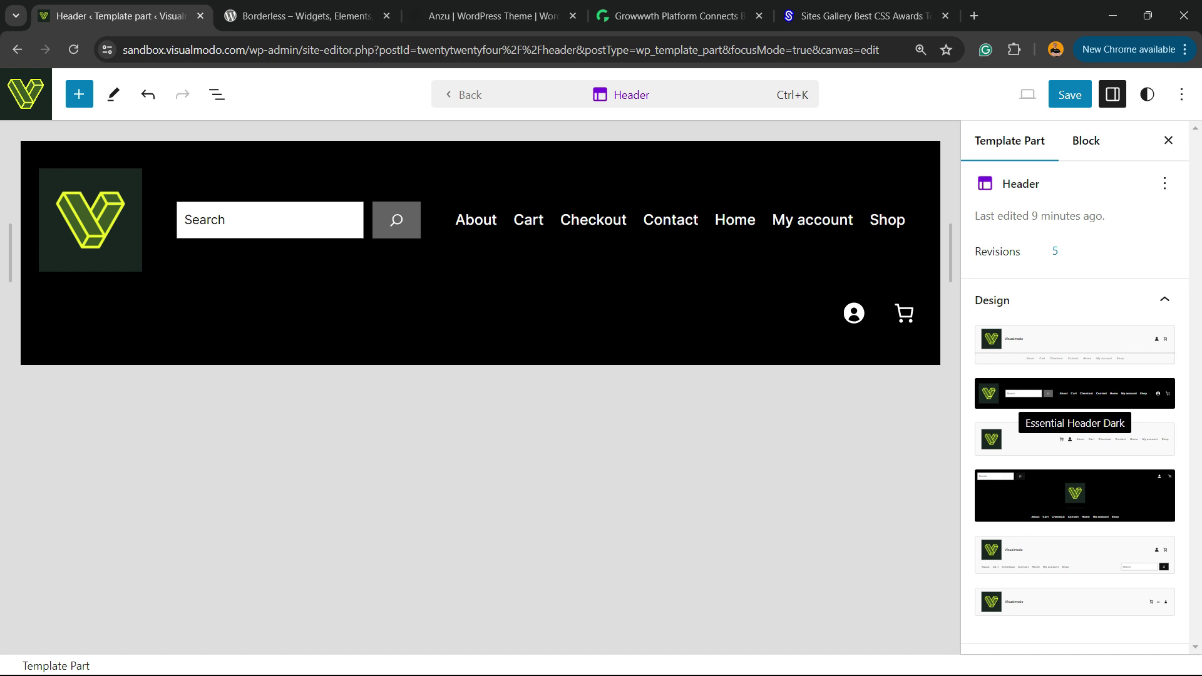
Try the remaining header designs one after another, ending with the light one with cart, menu and account icons.
{"action": "key", "text": "ctrl+minus"}
{"action": "key", "text": "Tab"}
{"action": "key", "text": "Return"}
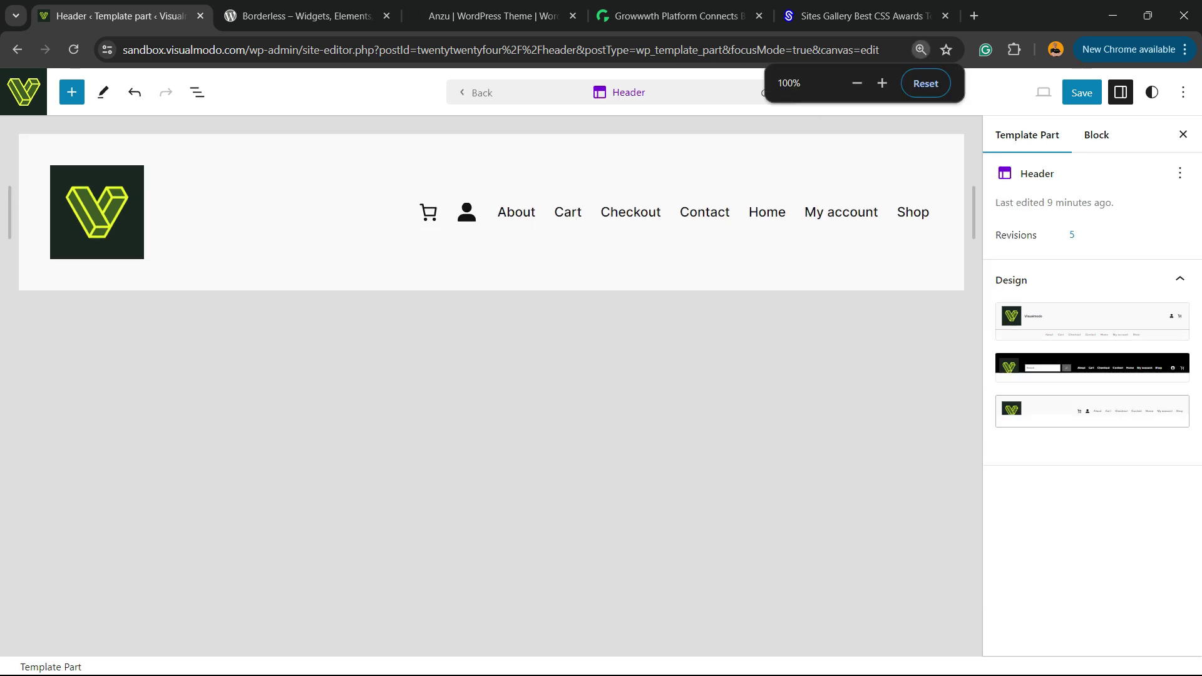
{"action": "key", "text": "Tab"}
{"action": "key", "text": "Return"}
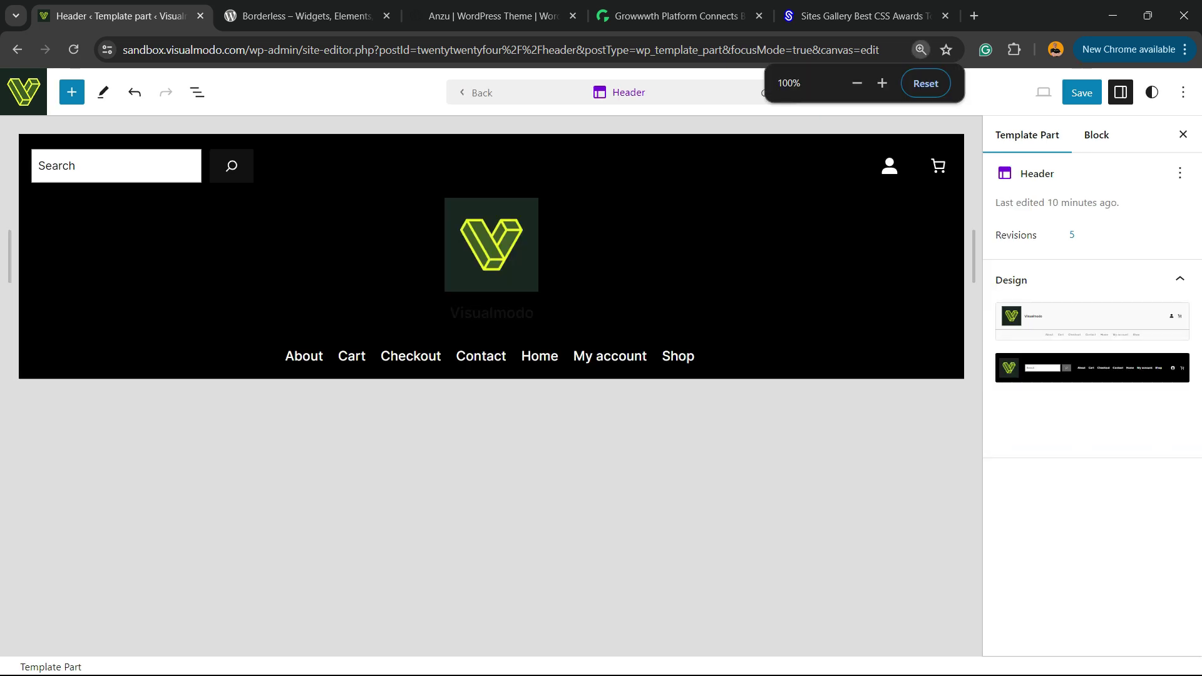
{"action": "key", "text": "Tab"}
{"action": "key", "text": "Return"}
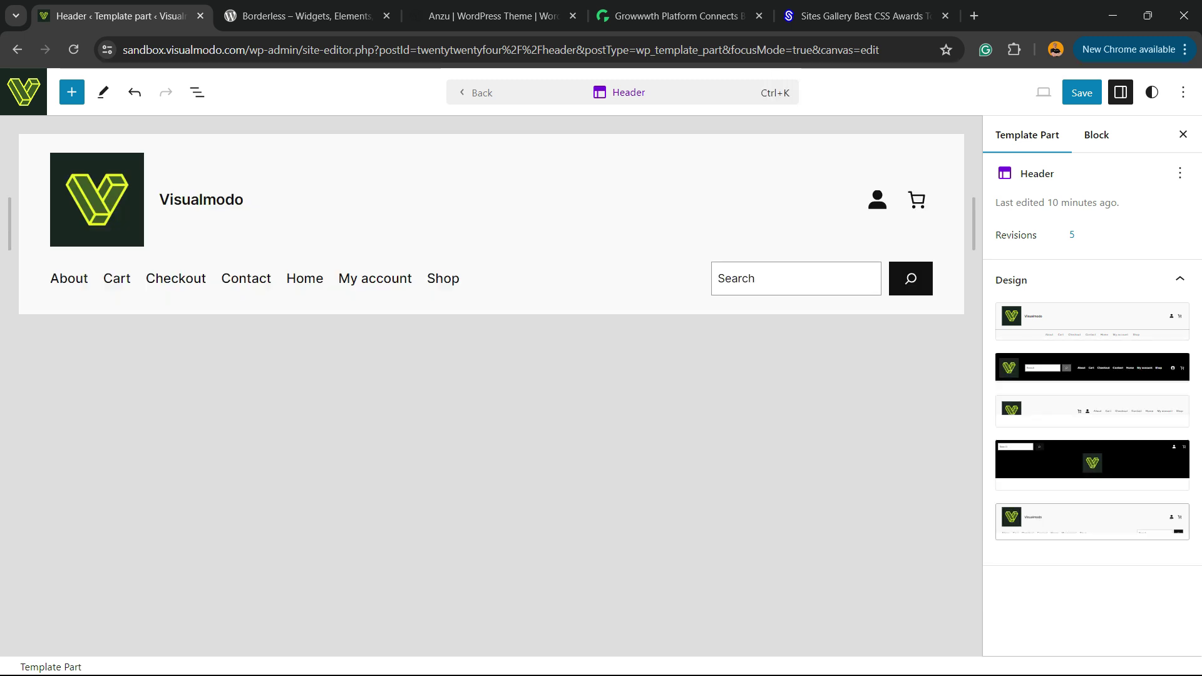
{"action": "key", "text": "Tab"}
{"action": "key", "text": "Return"}
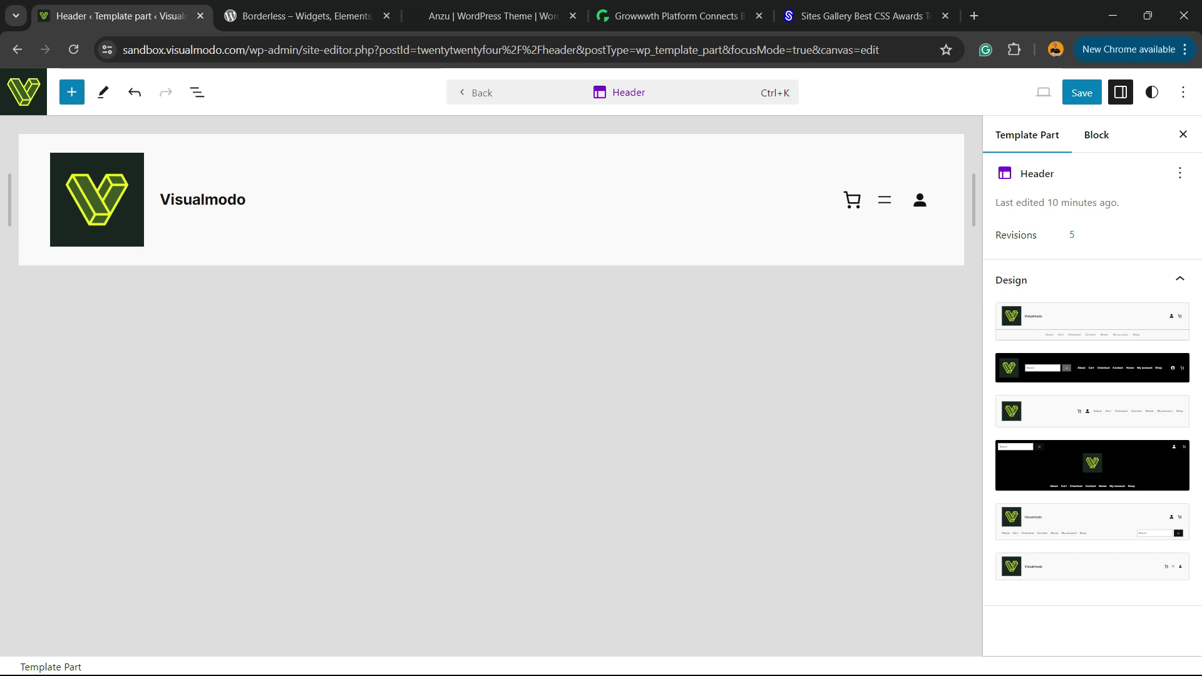
Insert a paragraph reading "ewfewfqwefqwef" between the site title and the icon row, and clear its text again.
{"action": "left_click", "coordinate": [501, 201]}
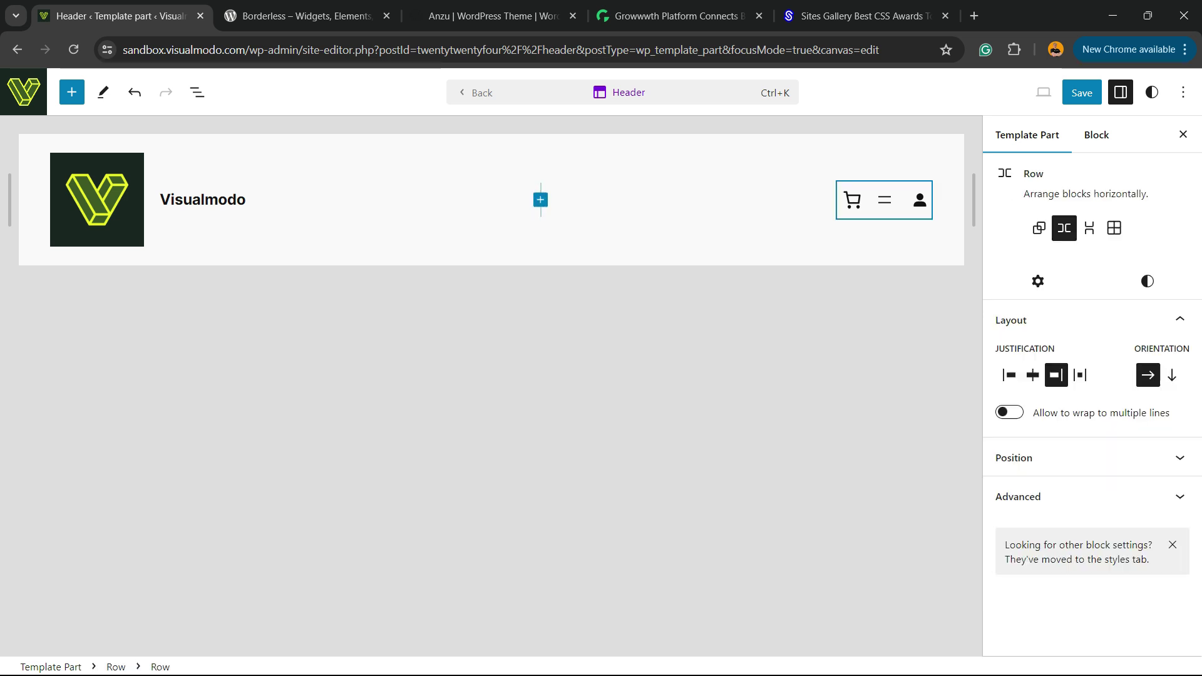
{"action": "left_click", "coordinate": [241, 200]}
{"action": "left_click", "coordinate": [513, 202]}
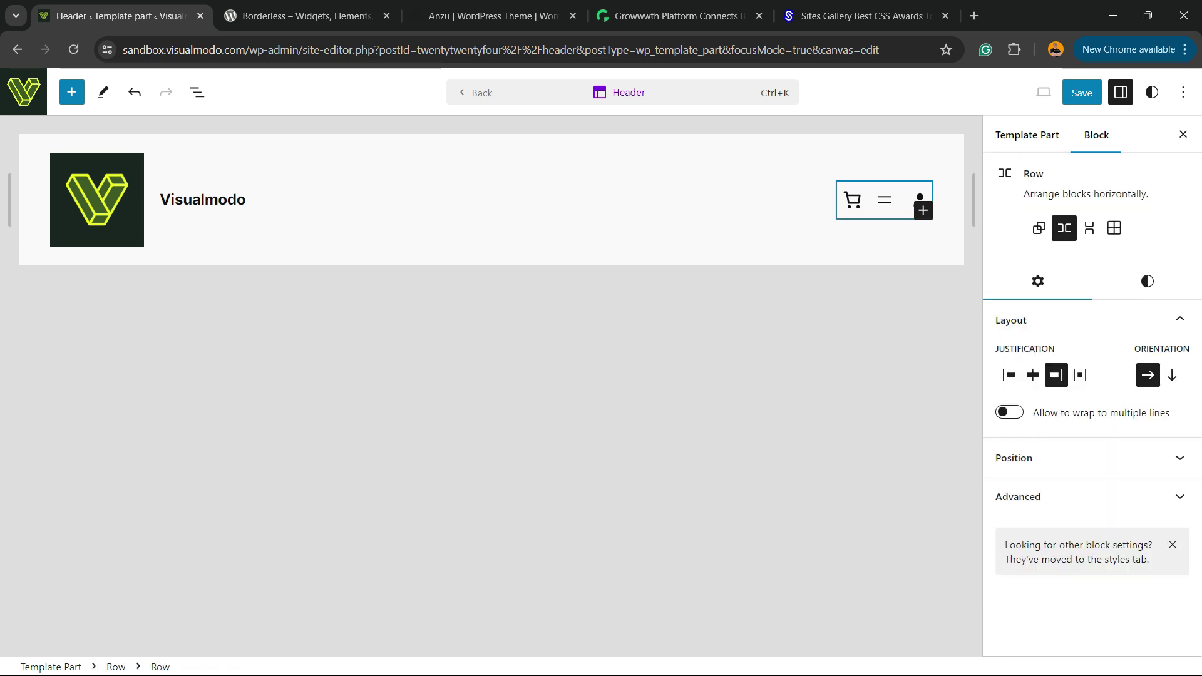
{"action": "left_click", "coordinate": [540, 199]}
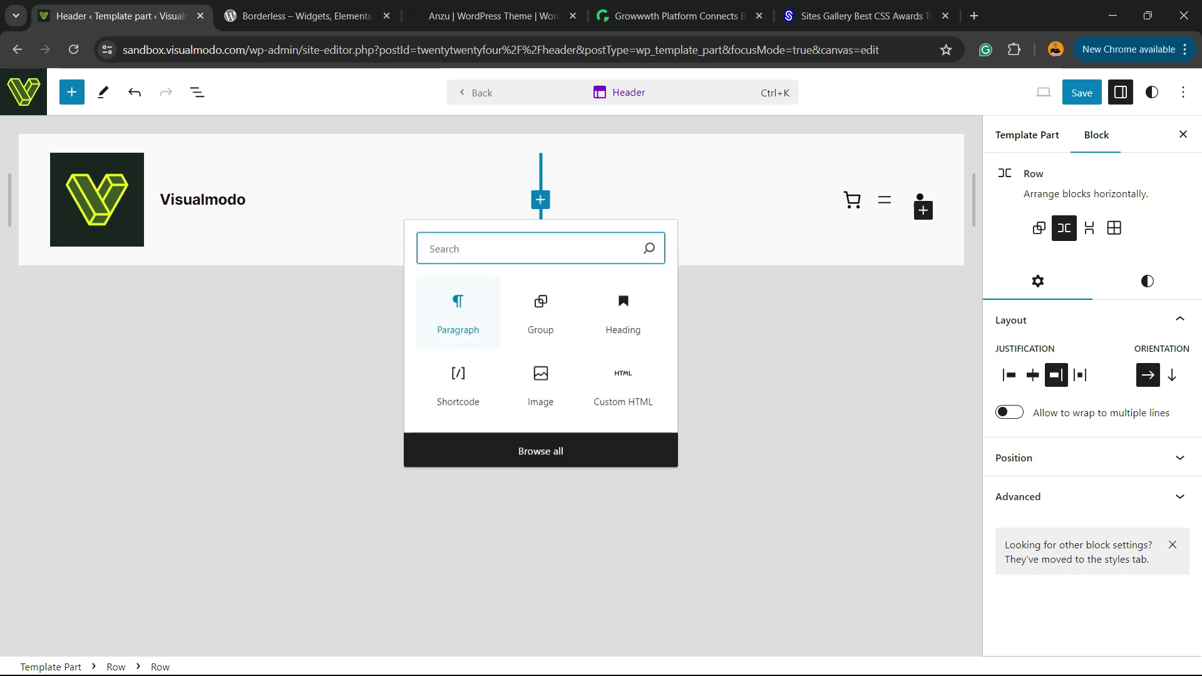
{"action": "key", "text": "Tab"}
{"action": "key", "text": "Return"}
{"action": "type", "text": "ewfewfqwefqwef"}
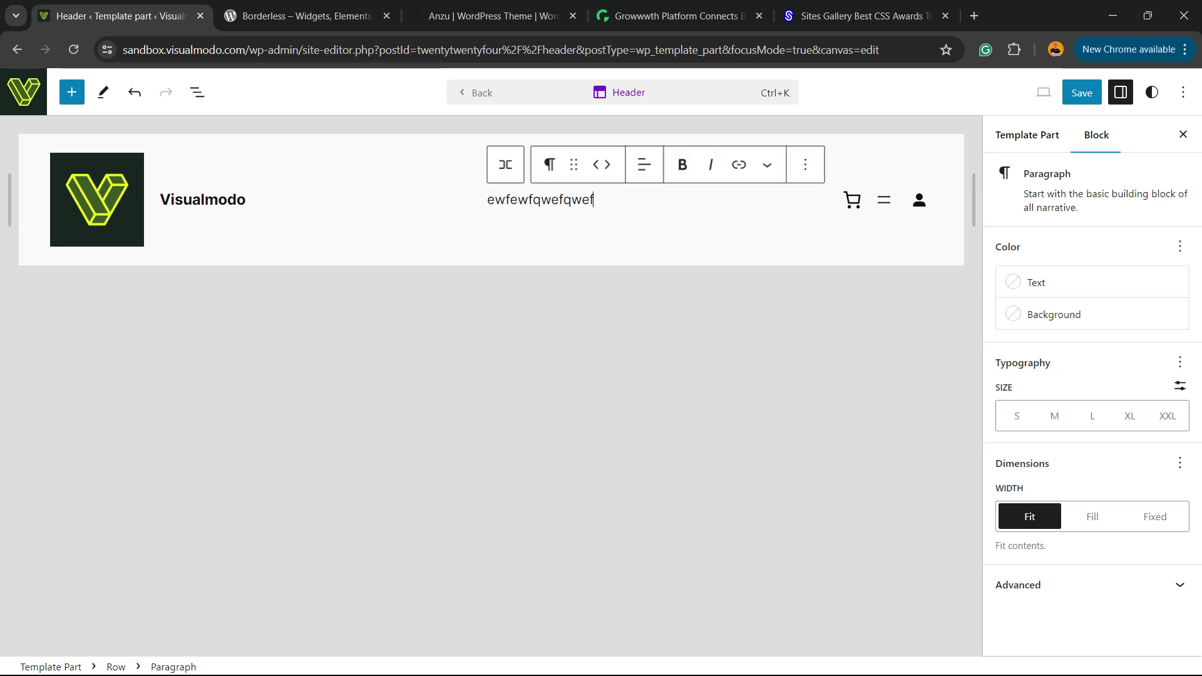
{"action": "key", "text": "ctrl+a"}
{"action": "key", "text": "BackSpace"}
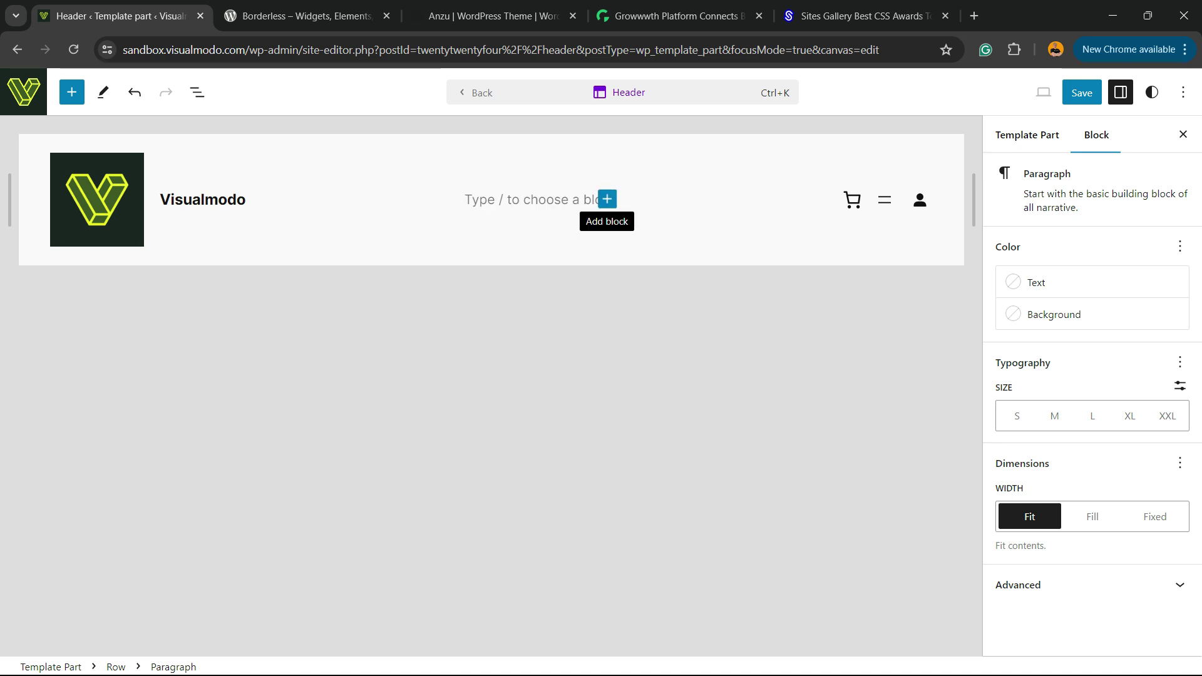
Browse the text and media blocks in the full block library and close it.
{"action": "left_click", "coordinate": [607, 199]}
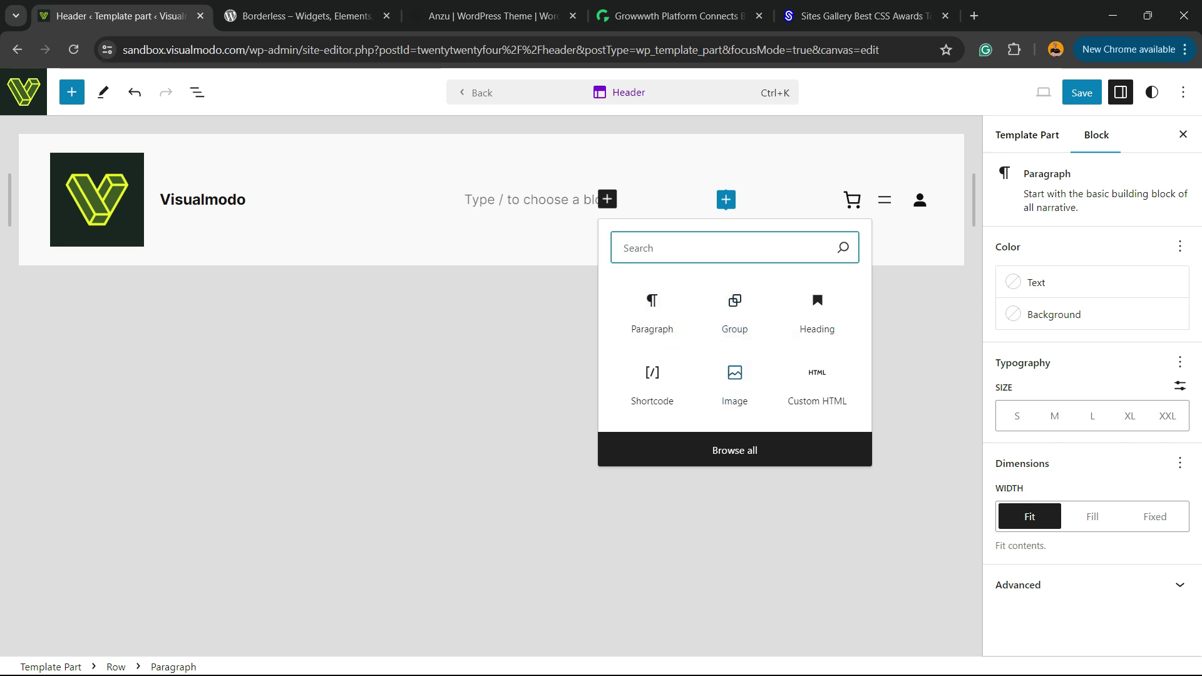
{"action": "left_click", "coordinate": [735, 451]}
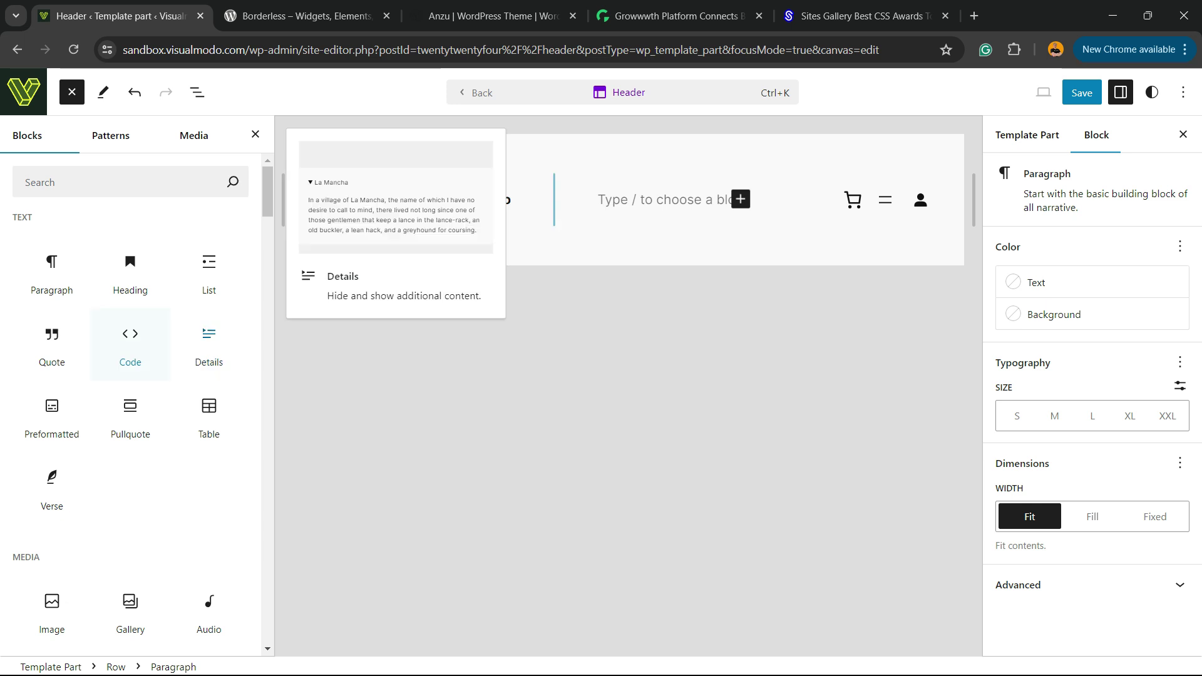
{"action": "scroll", "coordinate": [130, 263], "scroll_direction": "down", "scroll_amount": 3}
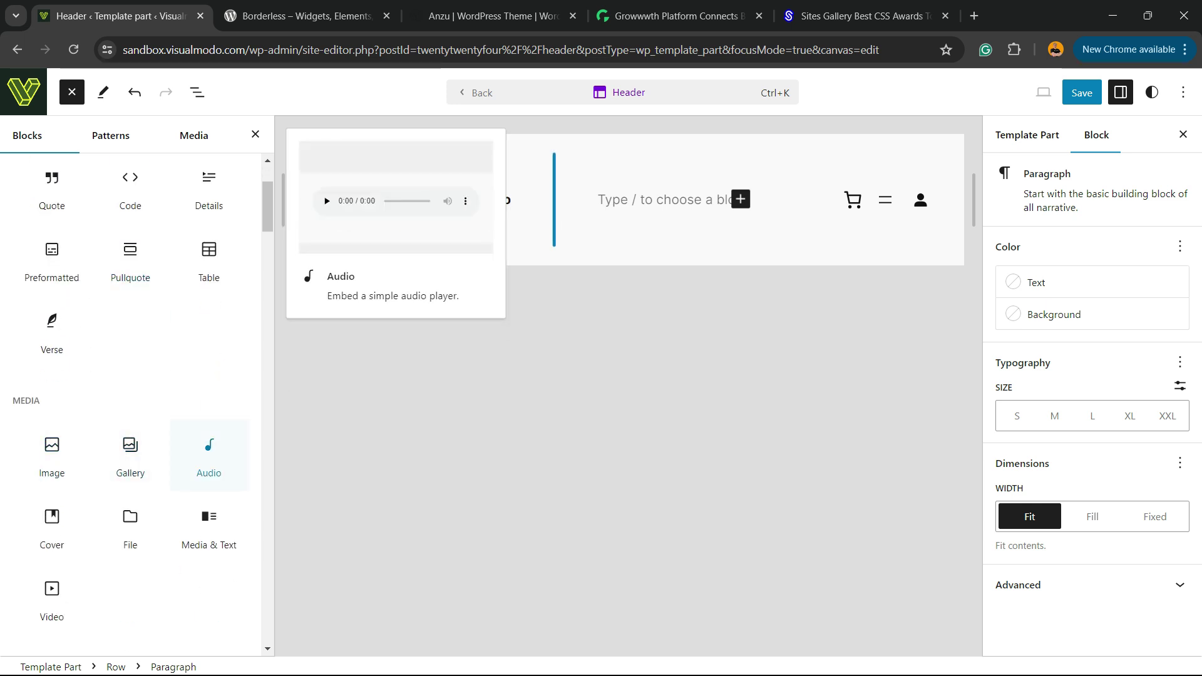
{"action": "left_click", "coordinate": [72, 92]}
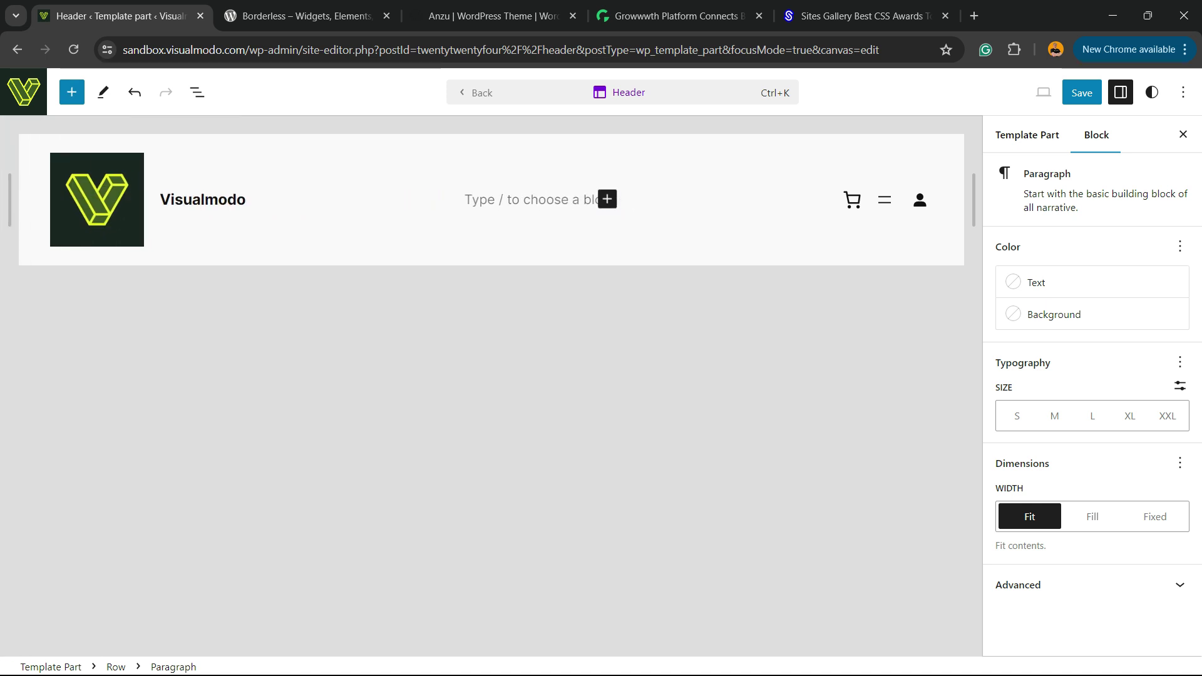
Apply the light header design with the navigation links and a search box below the logo and site title.
{"action": "left_click", "coordinate": [363, 206]}
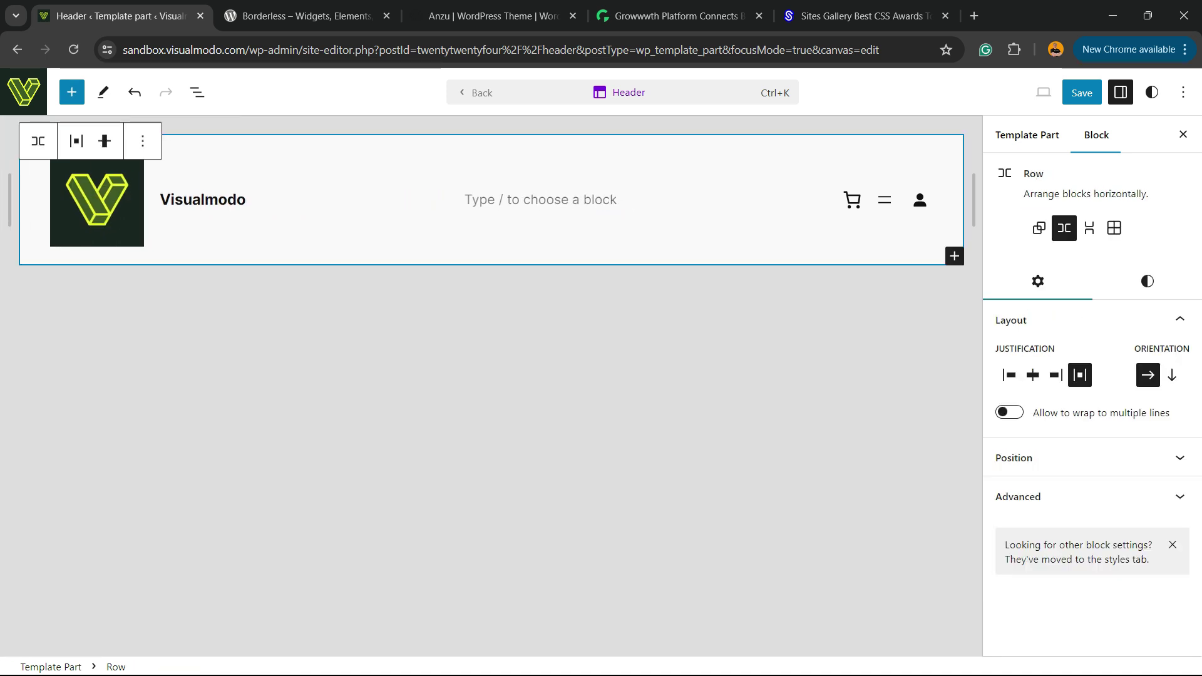
{"action": "left_click", "coordinate": [1027, 136]}
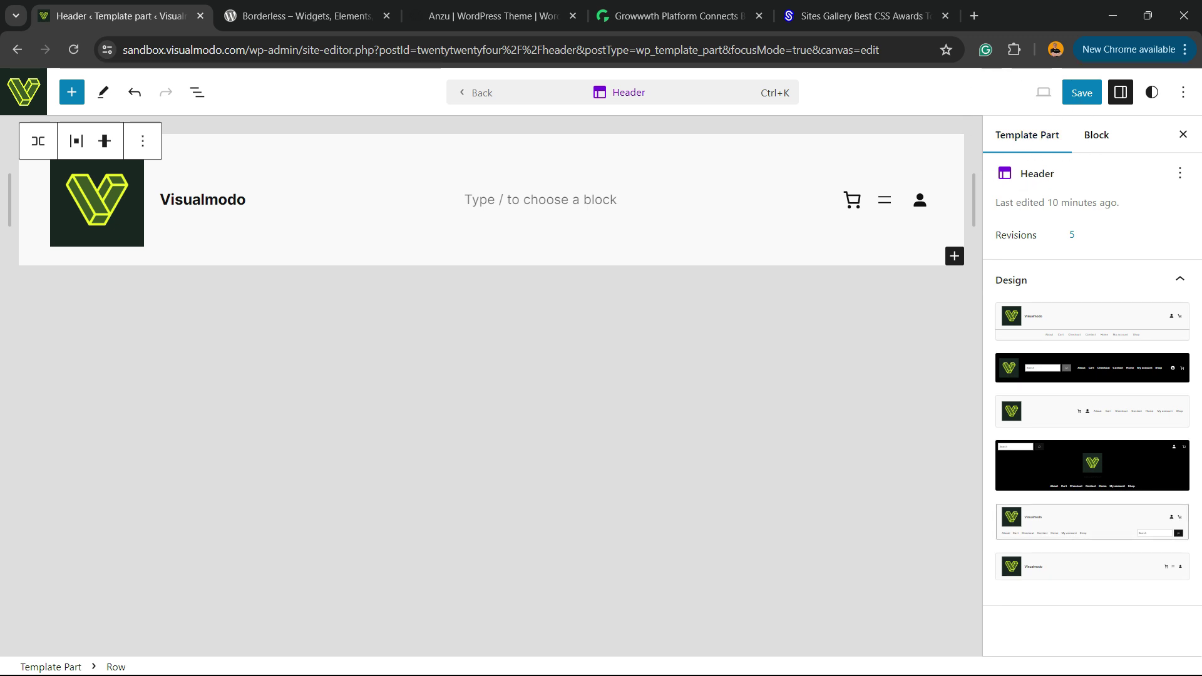
{"action": "left_click", "coordinate": [1093, 521]}
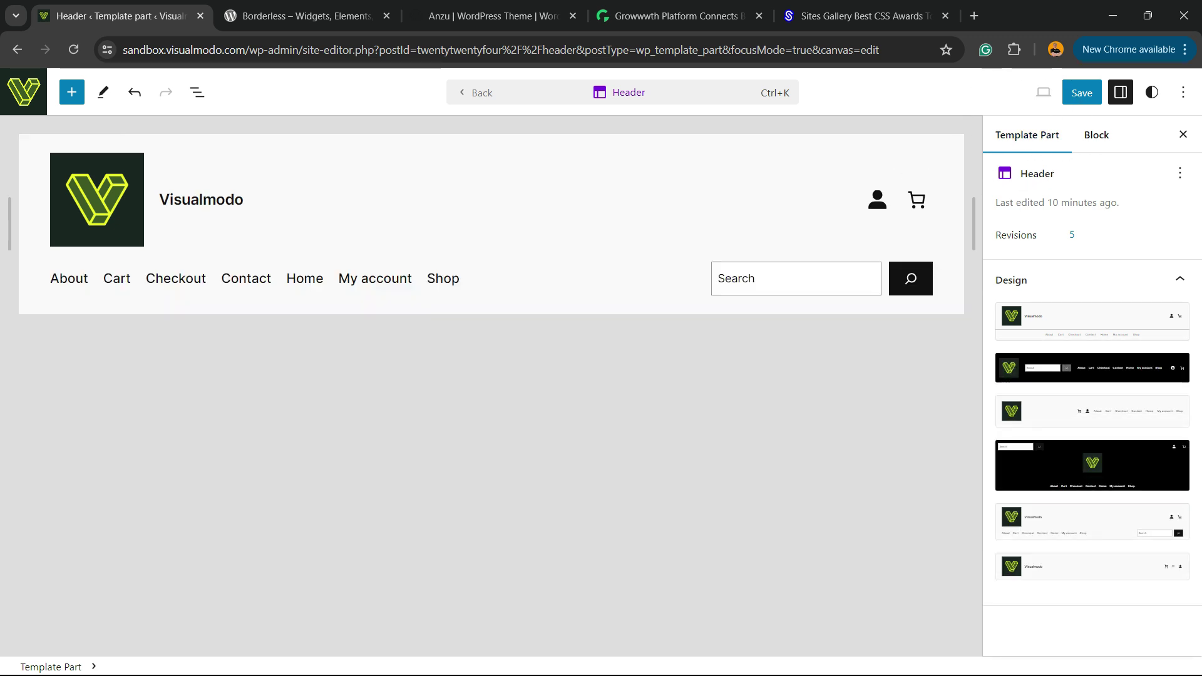
Change the header's site title to Heading 2.
{"action": "left_click", "coordinate": [243, 199]}
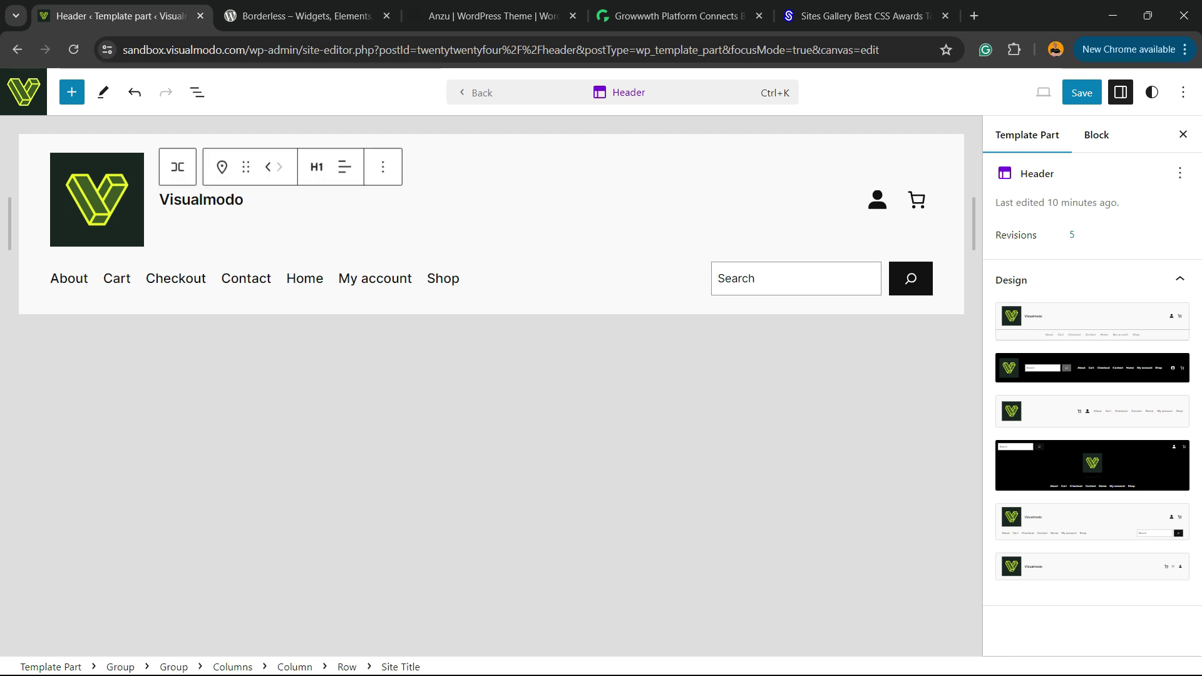
{"action": "left_click", "coordinate": [407, 199]}
{"action": "left_click", "coordinate": [201, 199]}
{"action": "double_click", "coordinate": [201, 199]}
{"action": "left_click", "coordinate": [316, 166]}
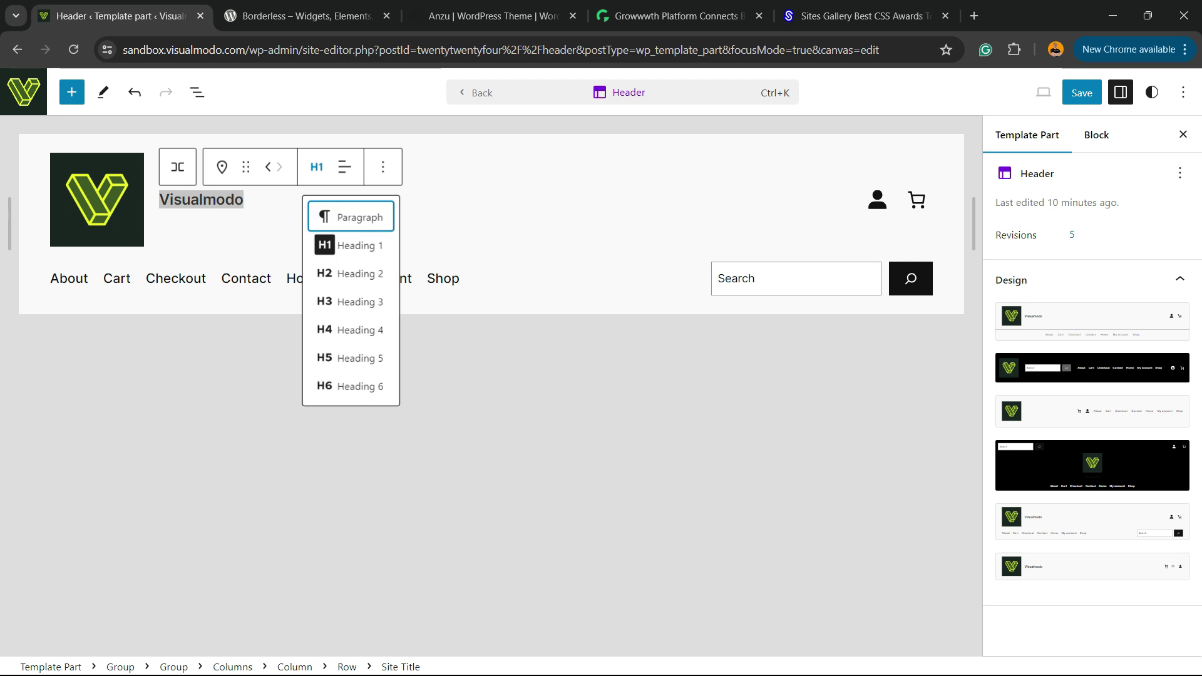
{"action": "left_click", "coordinate": [335, 271]}
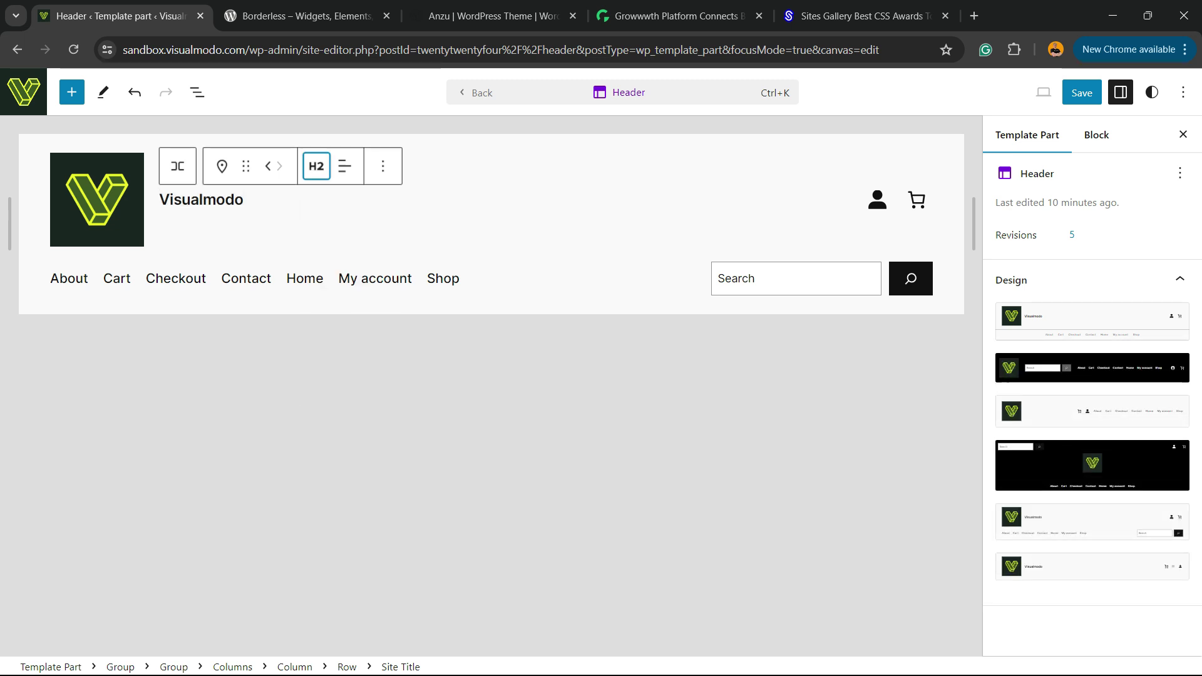
Make the Shop link in the header navigation bold.
{"action": "left_click", "coordinate": [251, 278]}
{"action": "left_click", "coordinate": [294, 278]}
{"action": "left_click", "coordinate": [376, 278]}
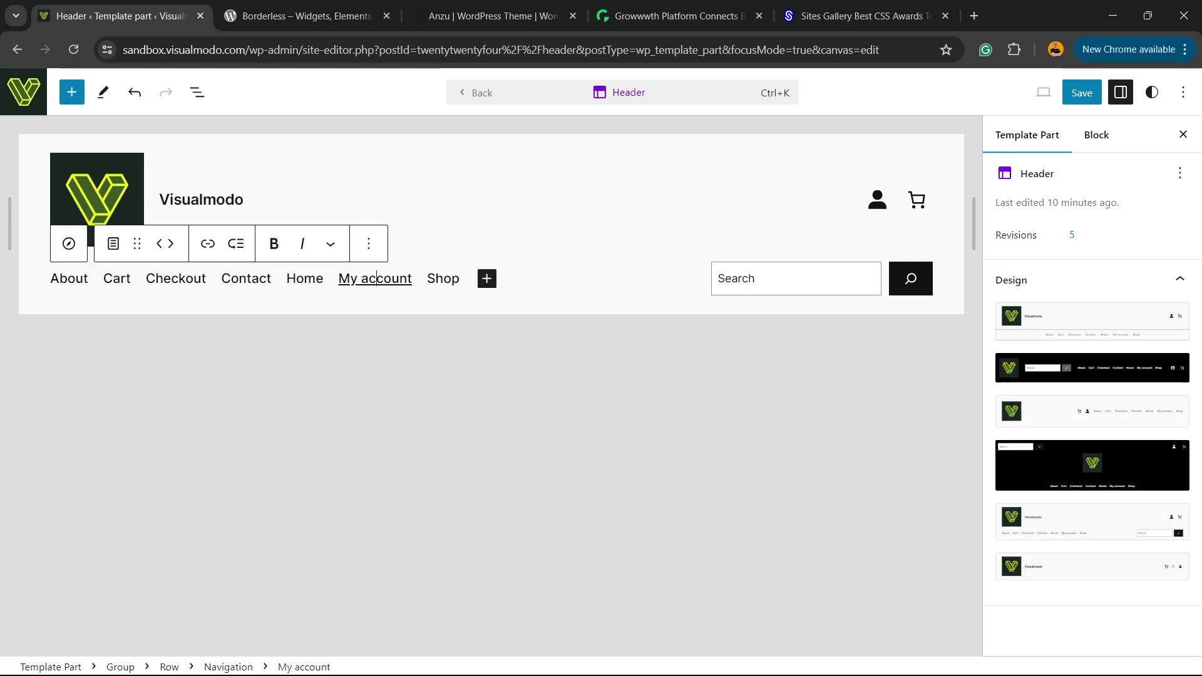
{"action": "double_click", "coordinate": [386, 278]}
{"action": "double_click", "coordinate": [443, 278]}
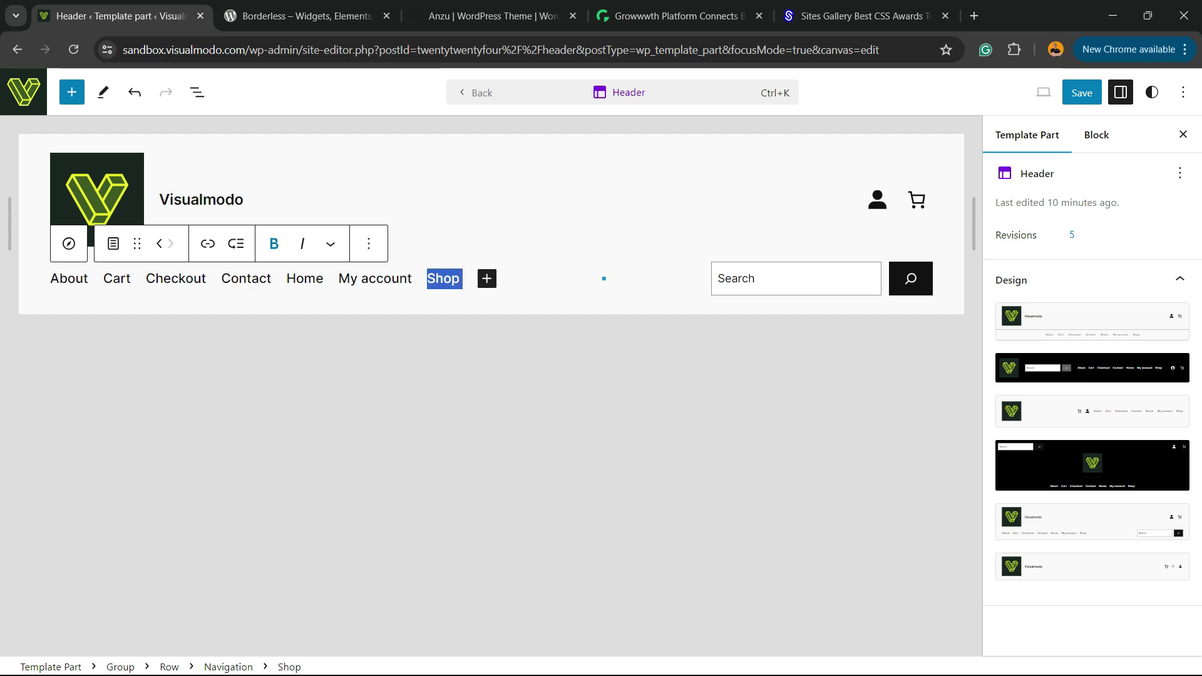
{"action": "key", "text": "ctrl+b"}
Examine which block types the site title can be transformed into, and leave it as it is.
{"action": "left_click", "coordinate": [242, 199]}
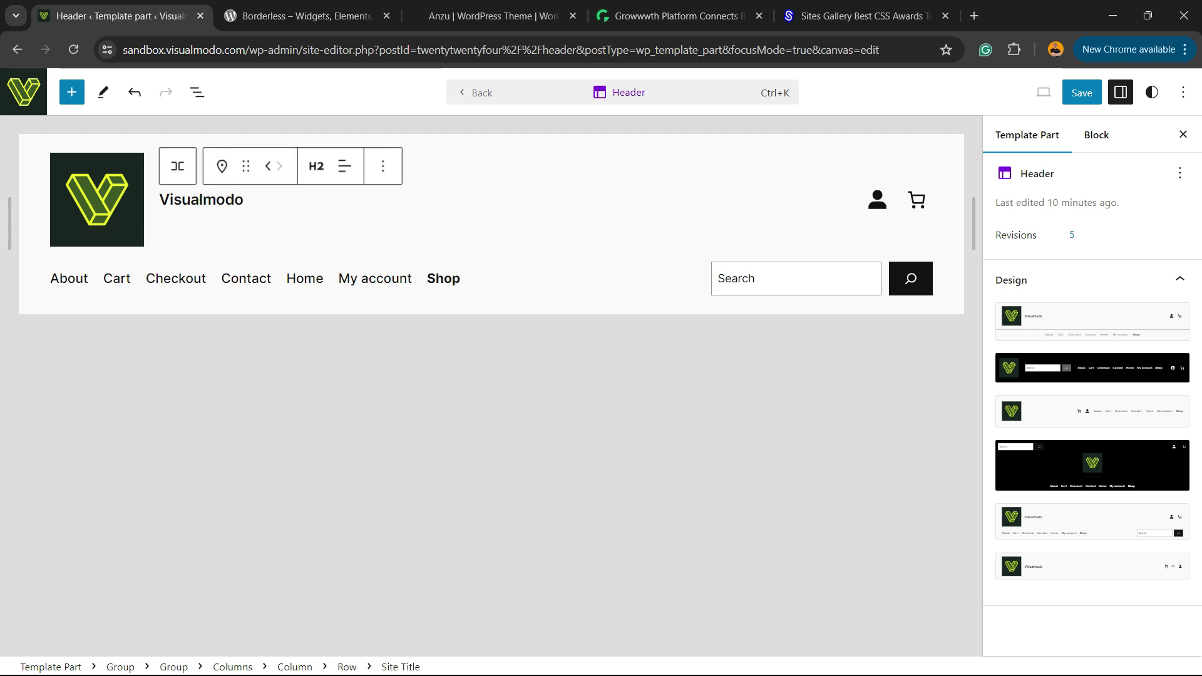
{"action": "left_click", "coordinate": [401, 204]}
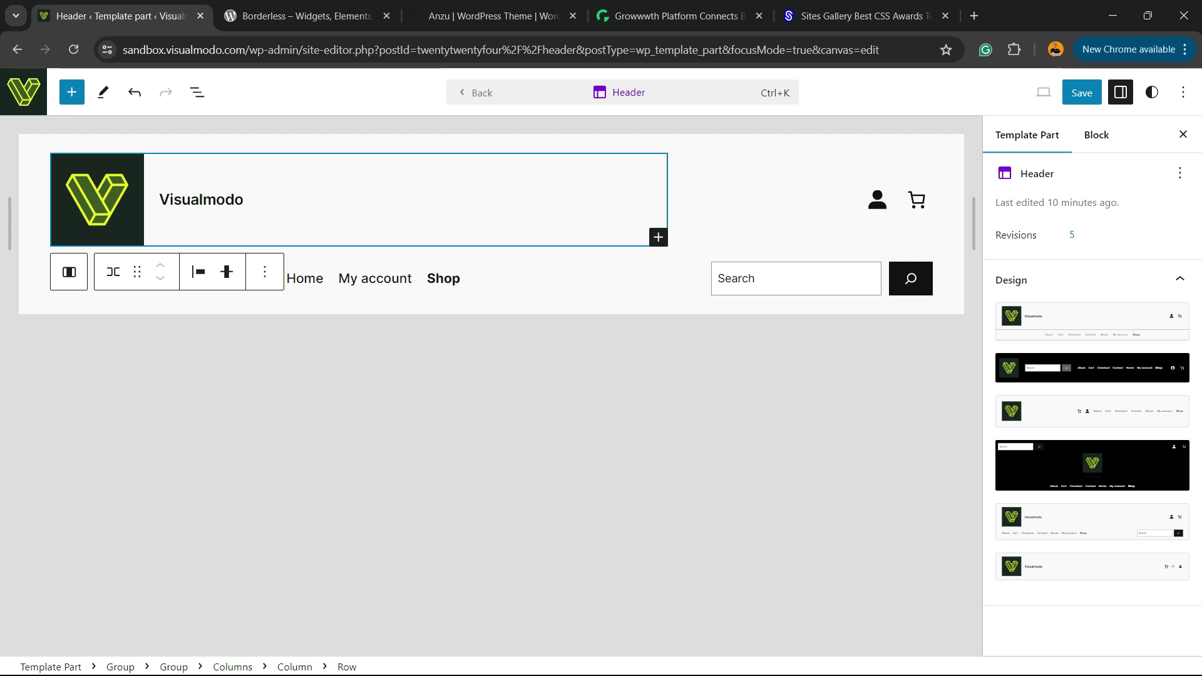
{"action": "left_click", "coordinate": [222, 199]}
{"action": "left_click", "coordinate": [222, 166]}
{"action": "double_click", "coordinate": [220, 200]}
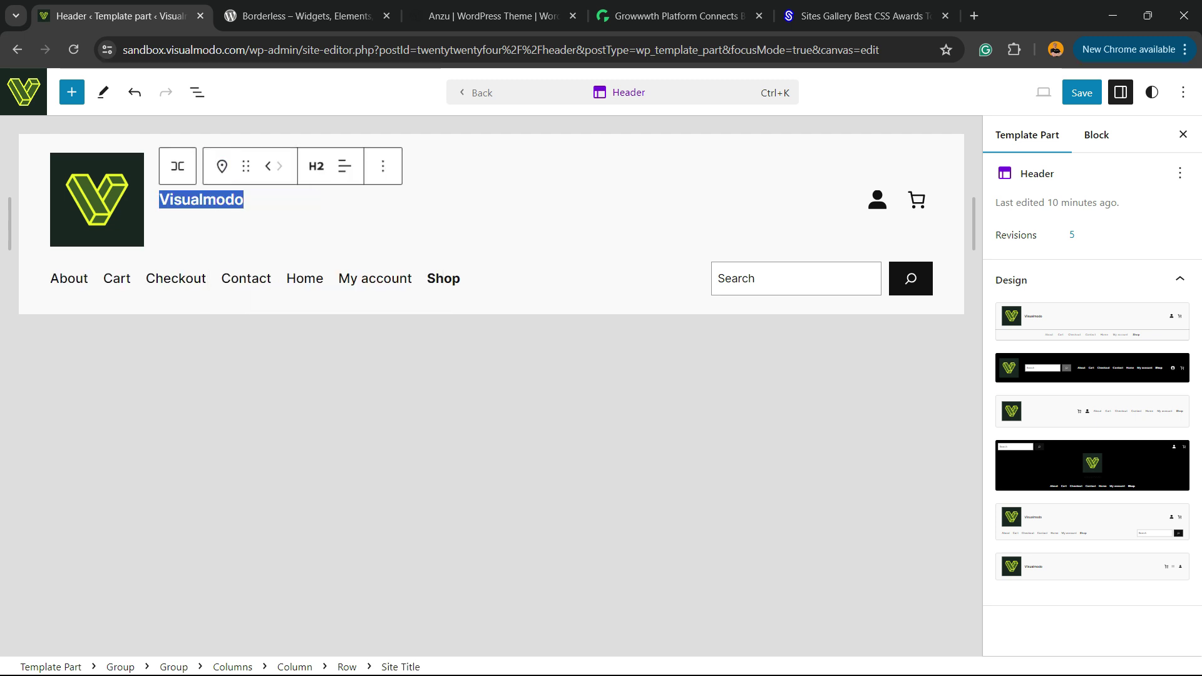
{"action": "left_click", "coordinate": [222, 166]}
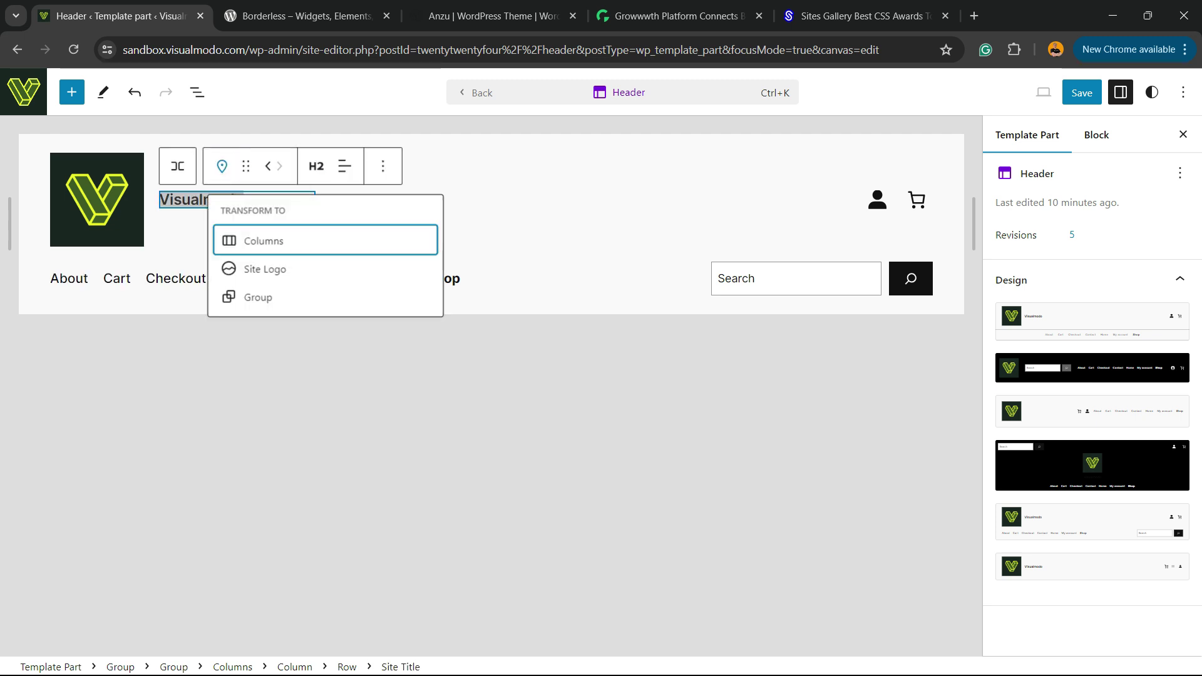
{"action": "left_click", "coordinate": [222, 166]}
{"action": "left_click", "coordinate": [160, 200]}
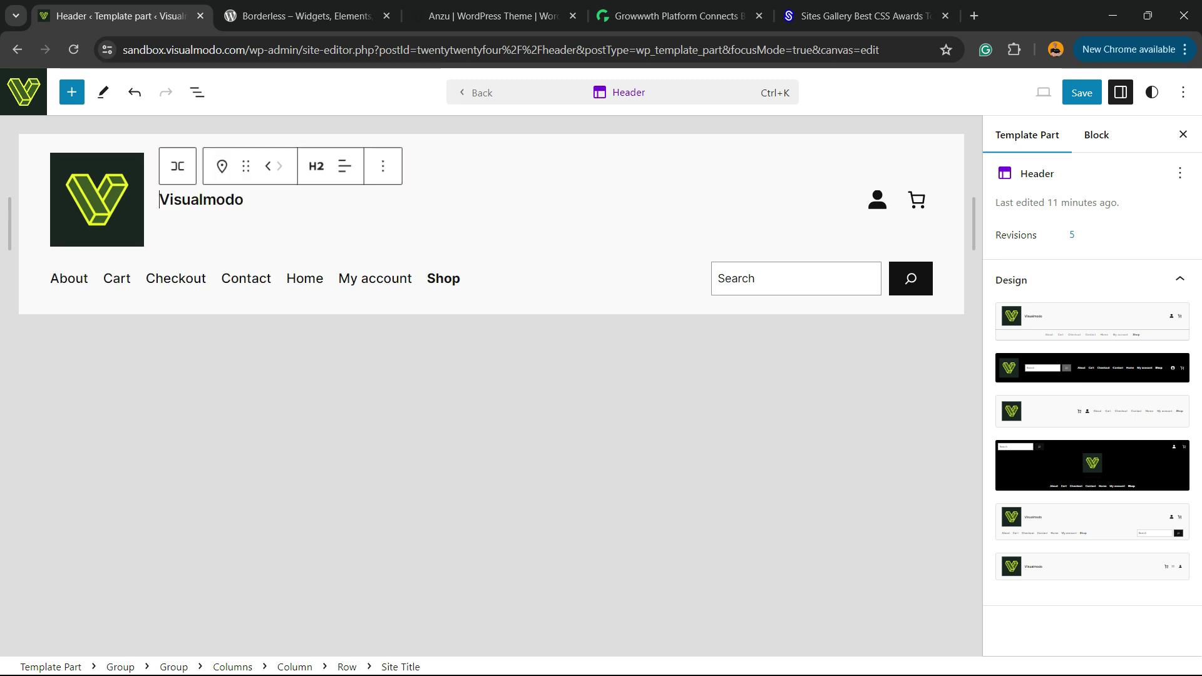
Switch the customer account icon's display style to the circled person icon.
{"action": "left_click", "coordinate": [877, 200]}
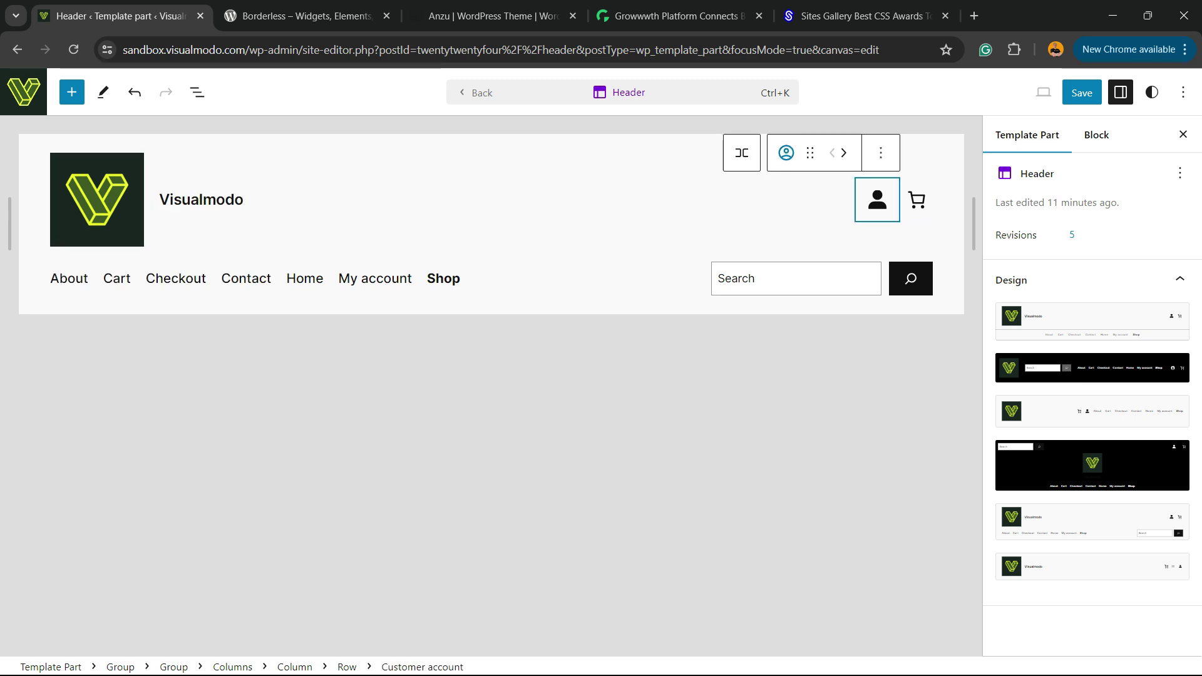
{"action": "left_click", "coordinate": [786, 153]}
{"action": "left_click", "coordinate": [1091, 164]}
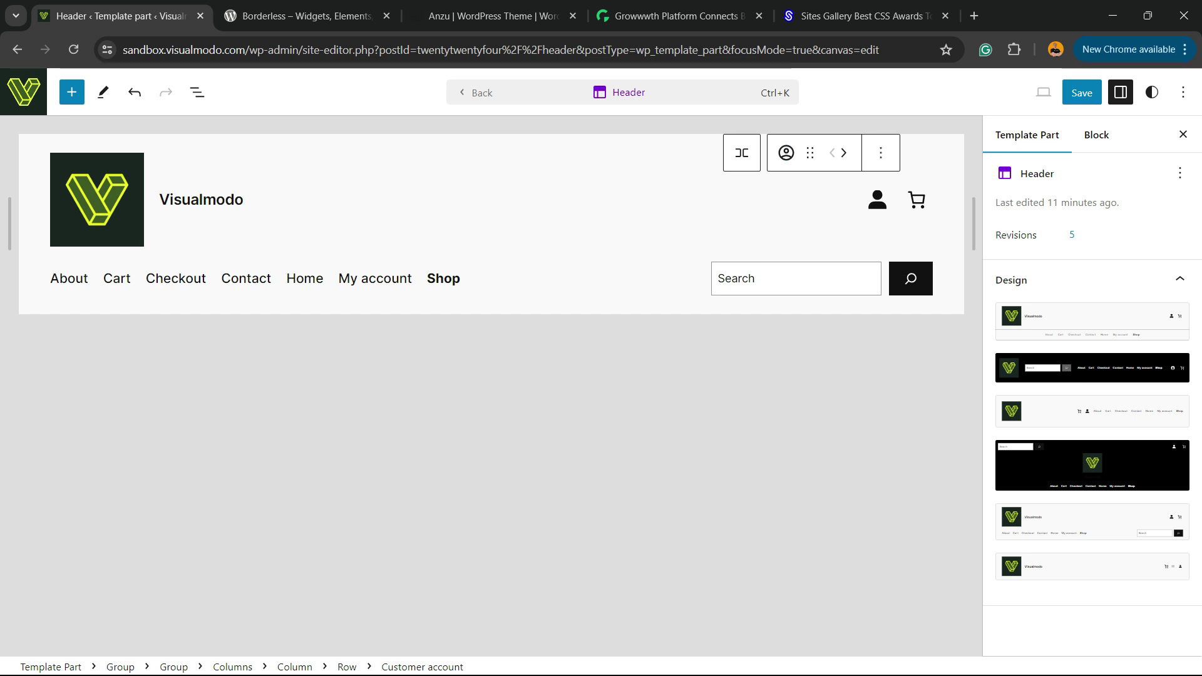
{"action": "left_click", "coordinate": [1097, 135]}
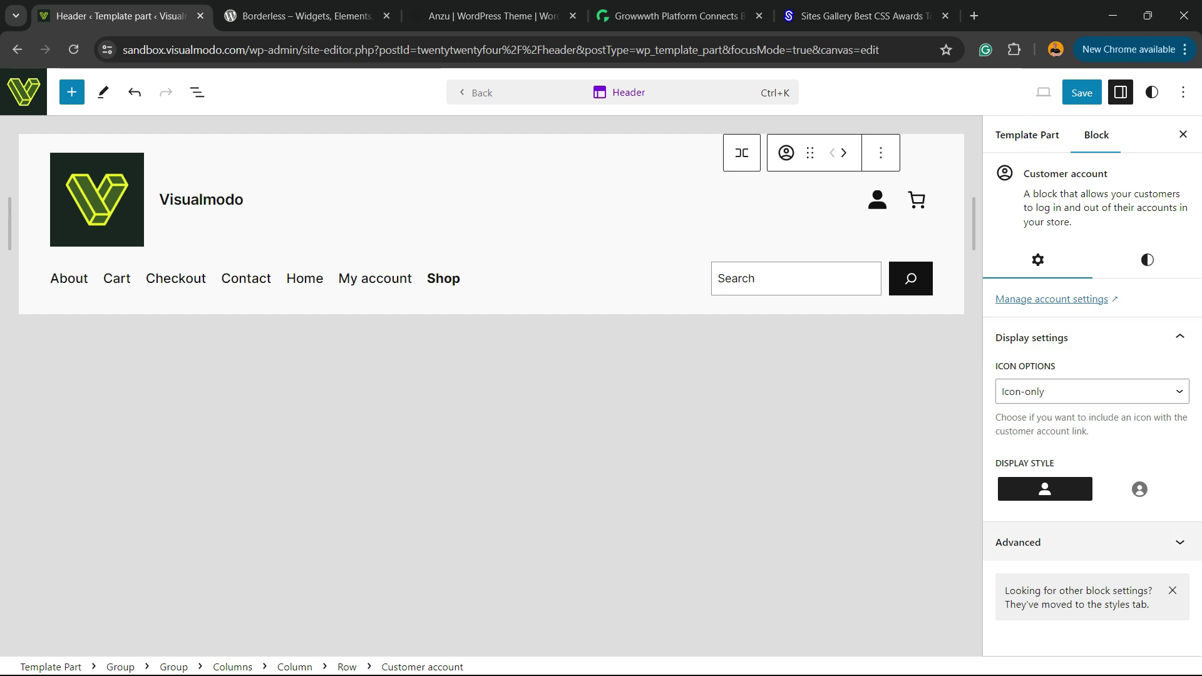
{"action": "left_click", "coordinate": [1139, 490]}
Try the bag-style icons on the mini-cart and set it back to the shopping cart icon.
{"action": "left_click", "coordinate": [917, 200]}
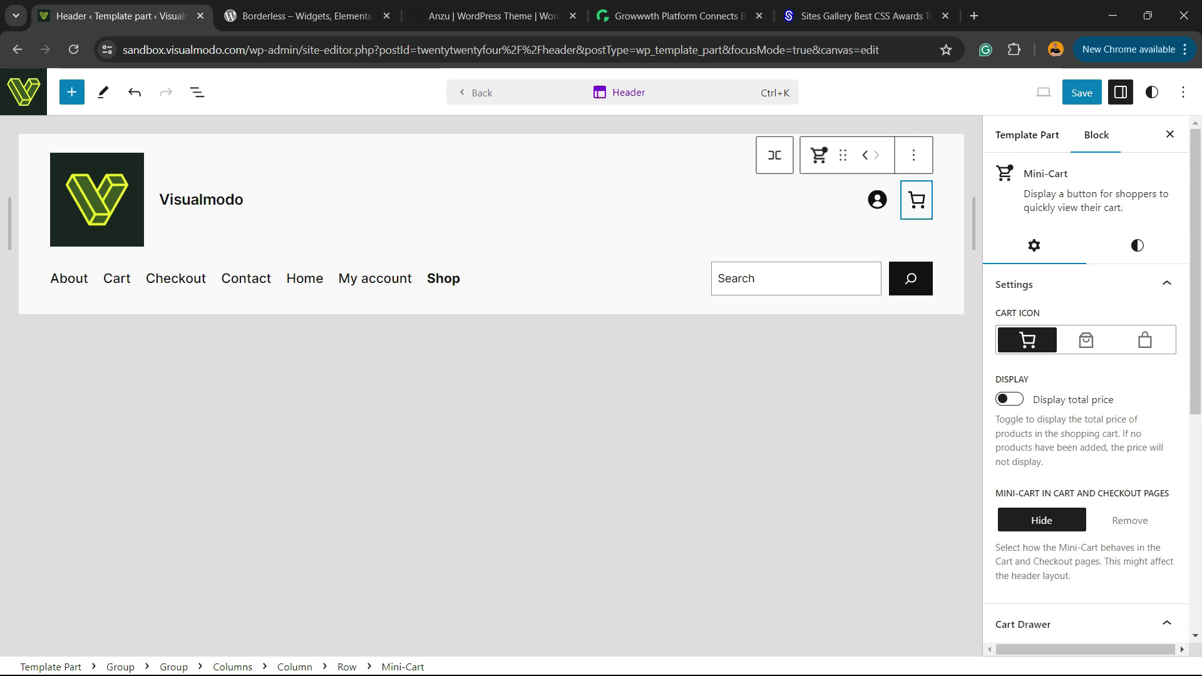
{"action": "left_click", "coordinate": [1087, 340]}
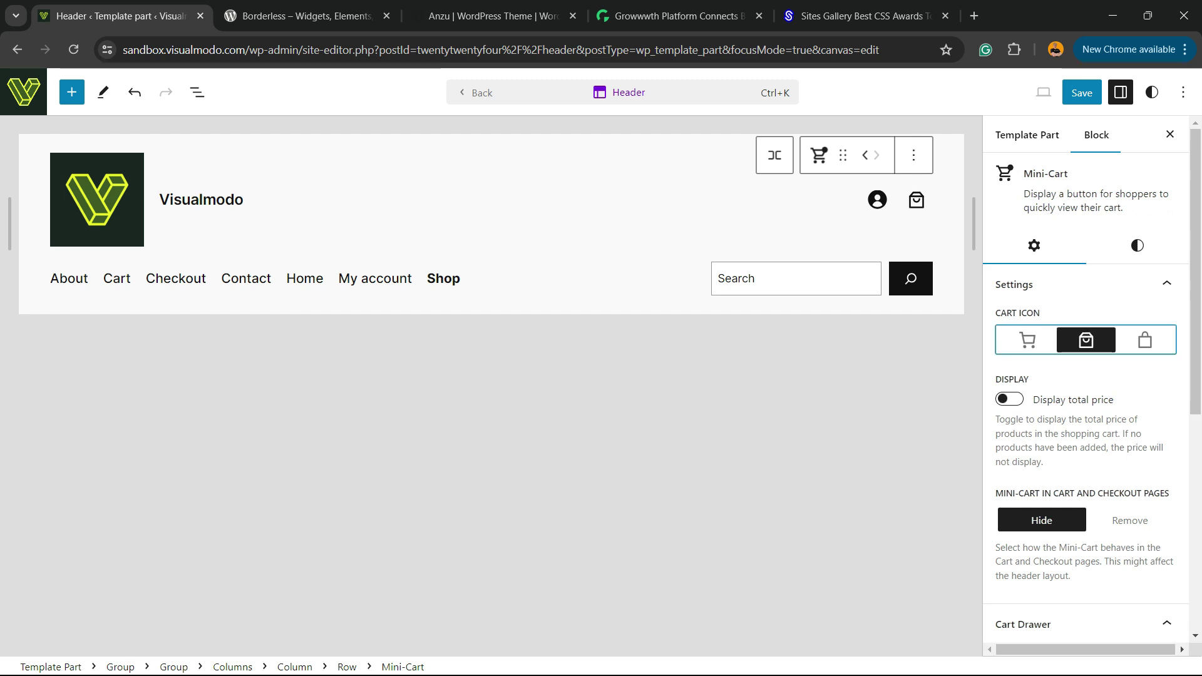
{"action": "key", "text": "Right"}
{"action": "key", "text": "Left"}
{"action": "key", "text": "Left"}
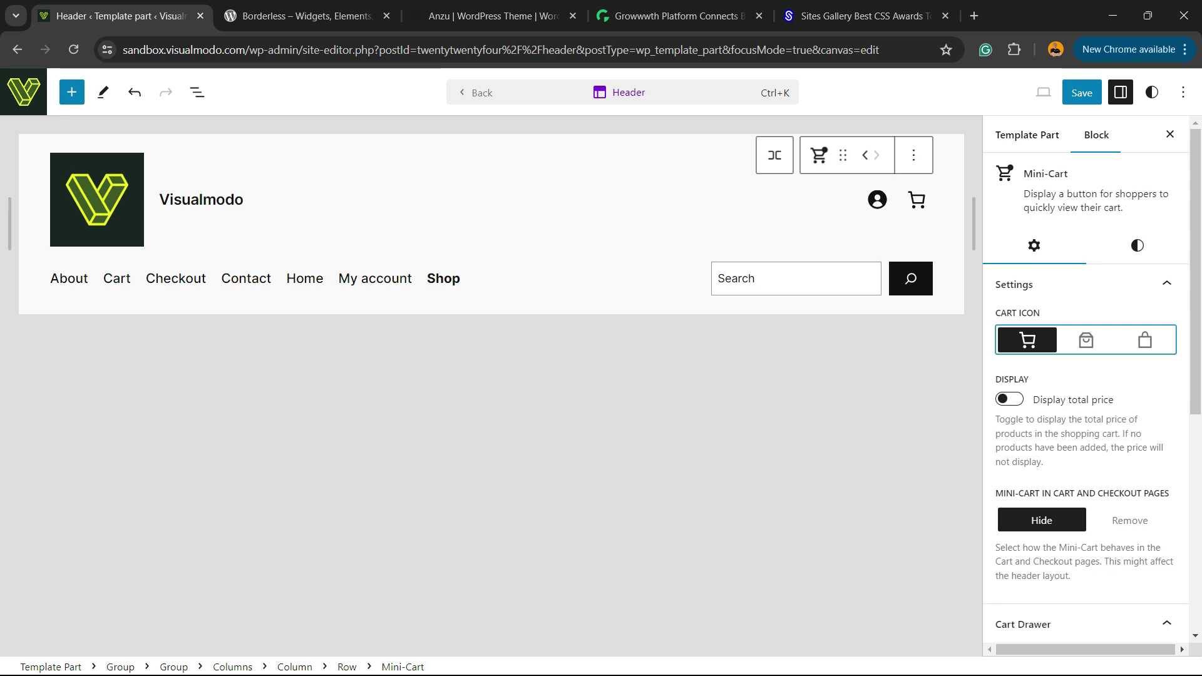
Display the total price beside the mini-cart icon.
{"action": "key", "text": "Tab"}
{"action": "key", "text": "space"}
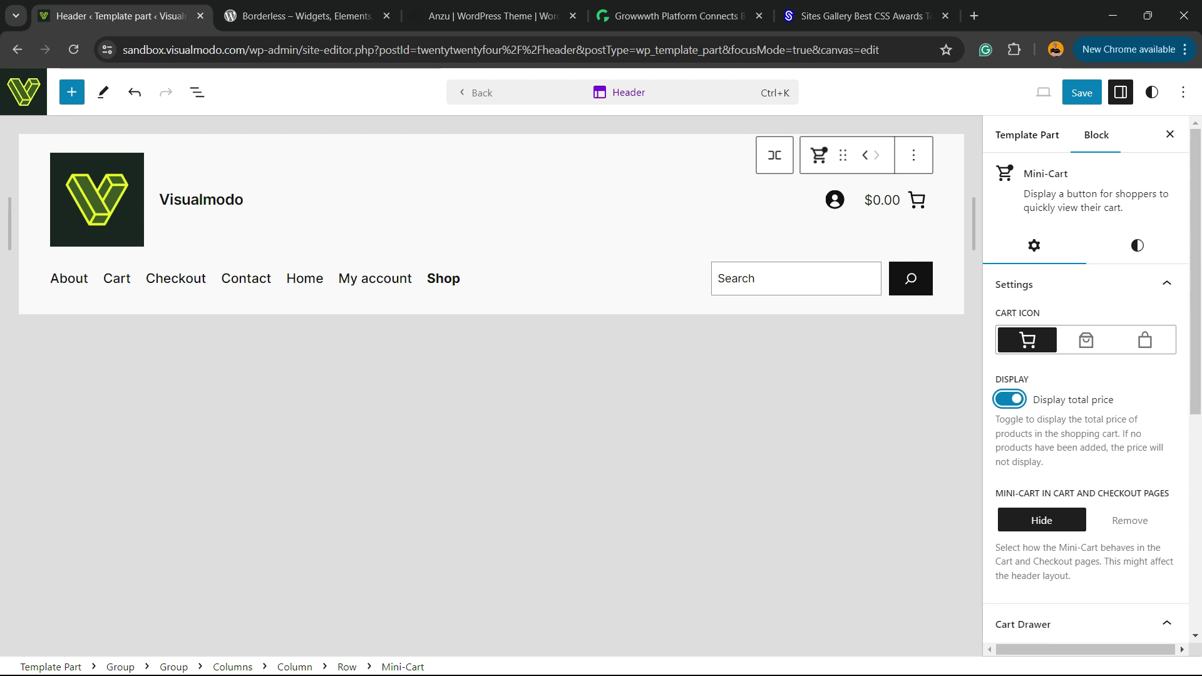
{"action": "key", "text": "space"}
{"action": "key", "text": "space"}
{"action": "left_click", "coordinate": [765, 200]}
Try the Accent / Three background color on the site title and remove it again.
{"action": "left_click", "coordinate": [241, 200]}
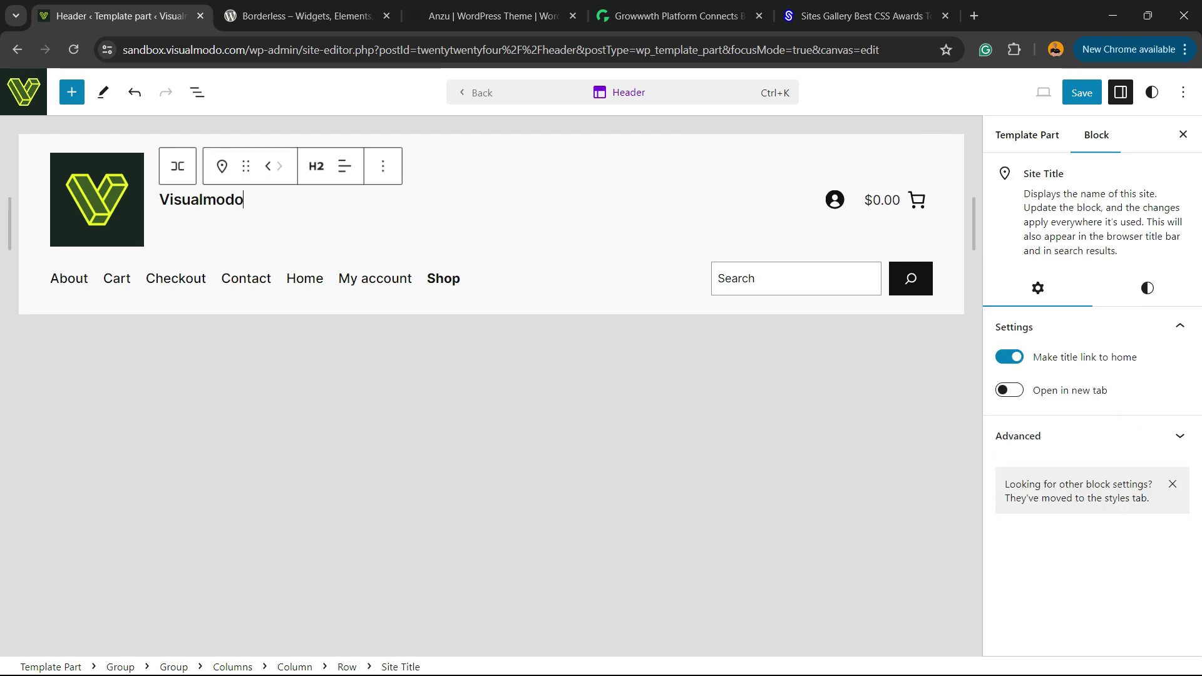
{"action": "left_click", "coordinate": [1147, 287]}
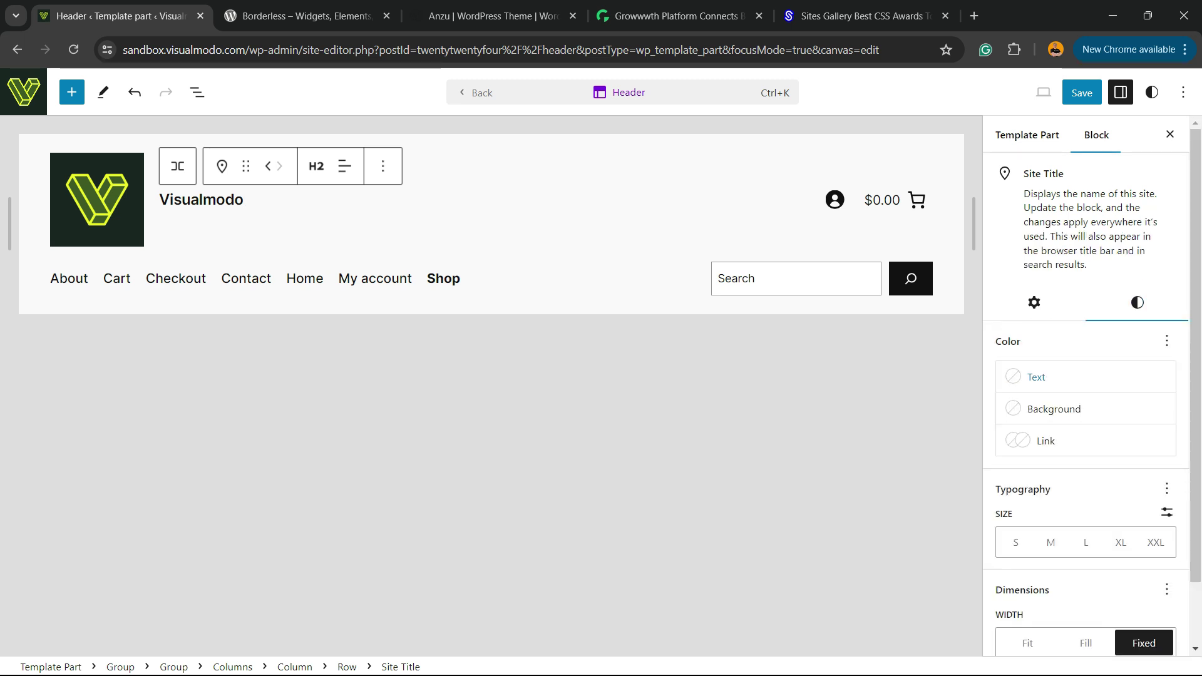
{"action": "left_click", "coordinate": [1054, 409]}
{"action": "left_click", "coordinate": [819, 363]}
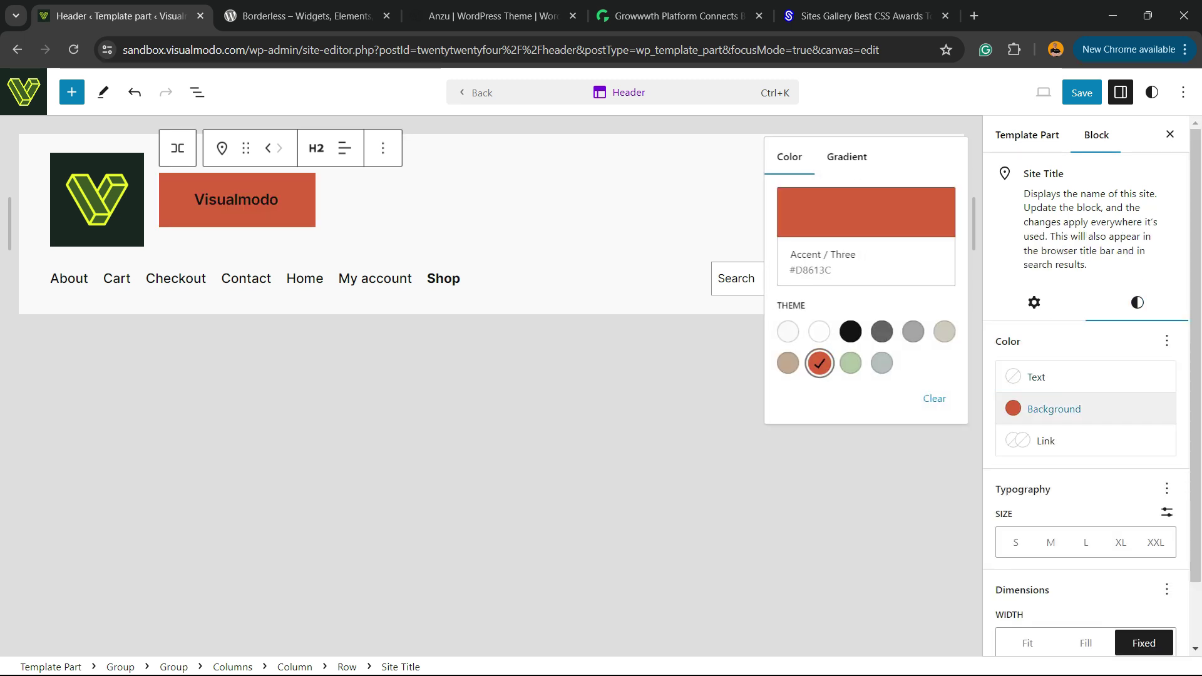
{"action": "left_click", "coordinate": [819, 363]}
{"action": "left_click", "coordinate": [476, 206]}
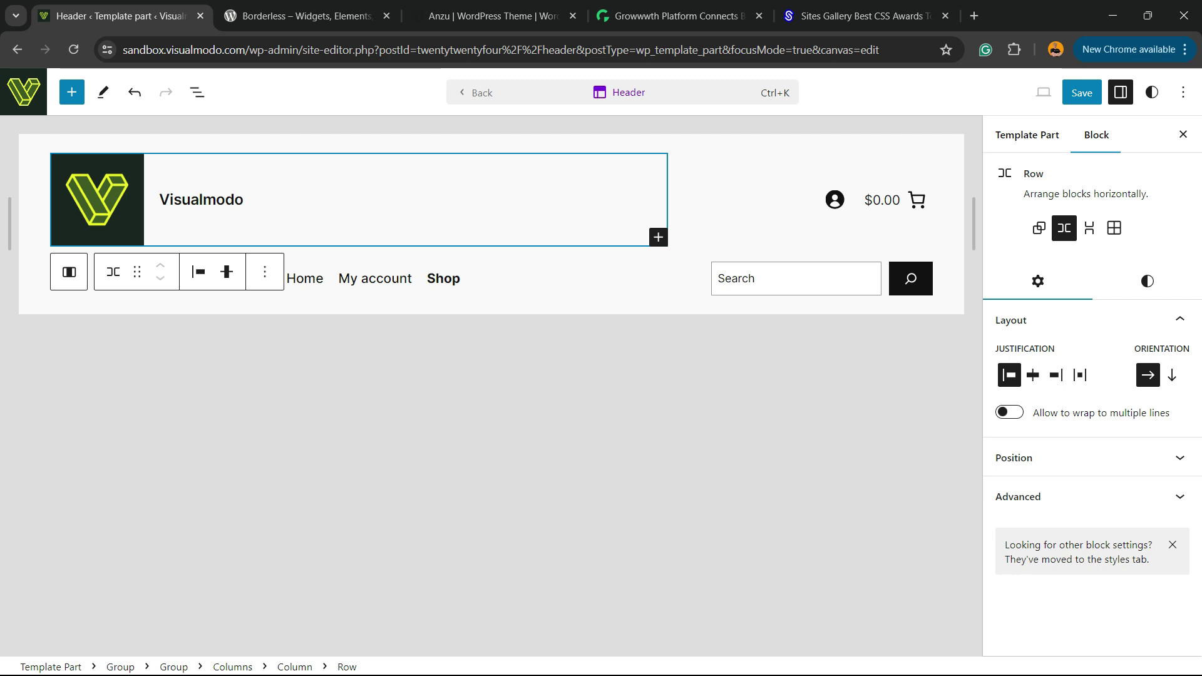
Set the background color of the header's outer group to Accent (#CFCABE).
{"action": "left_click", "coordinate": [689, 305]}
{"action": "left_click", "coordinate": [1127, 318]}
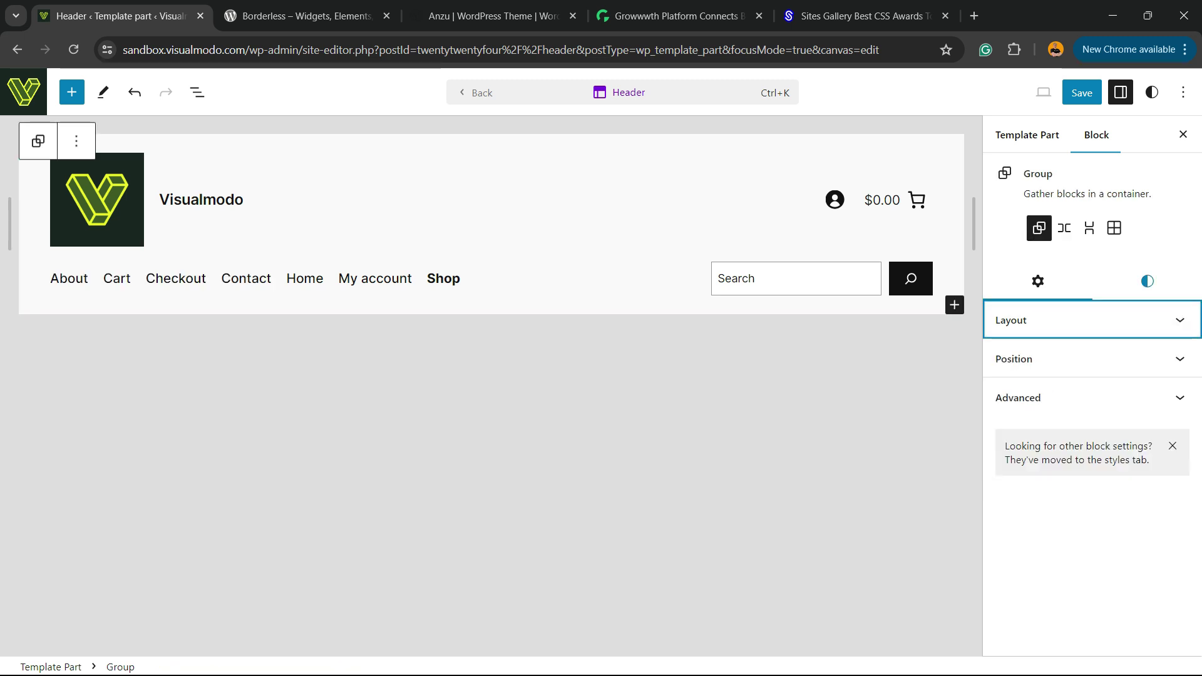
{"action": "left_click", "coordinate": [1147, 285]}
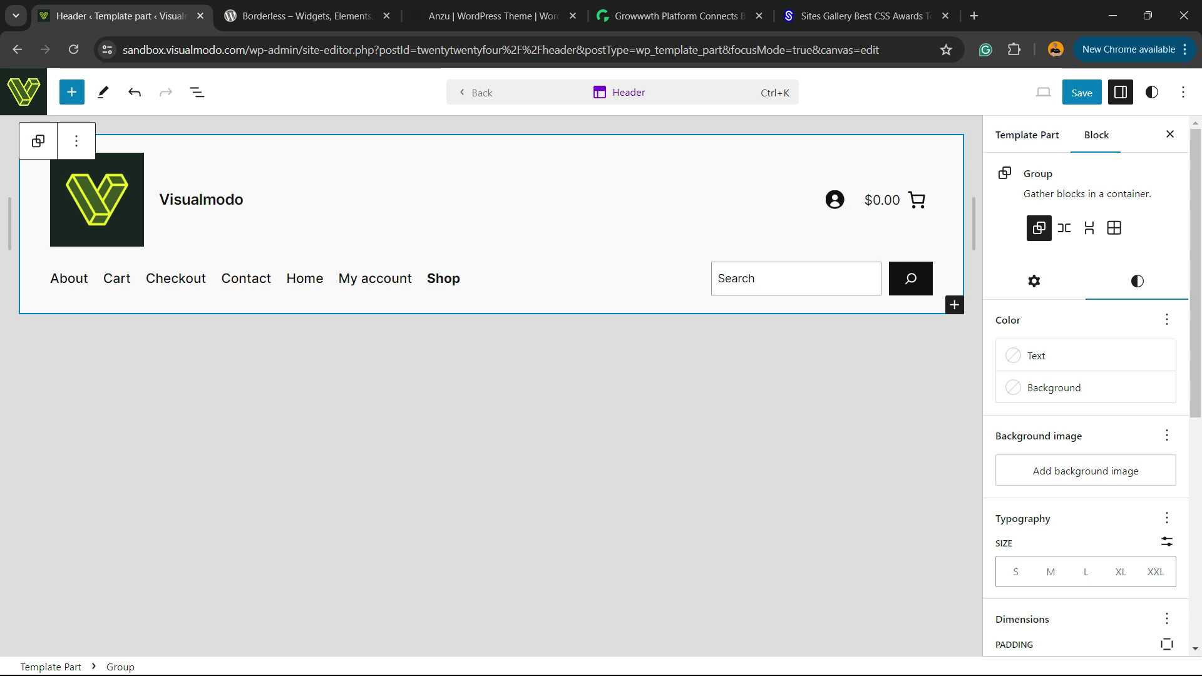
{"action": "left_click", "coordinate": [1054, 388]}
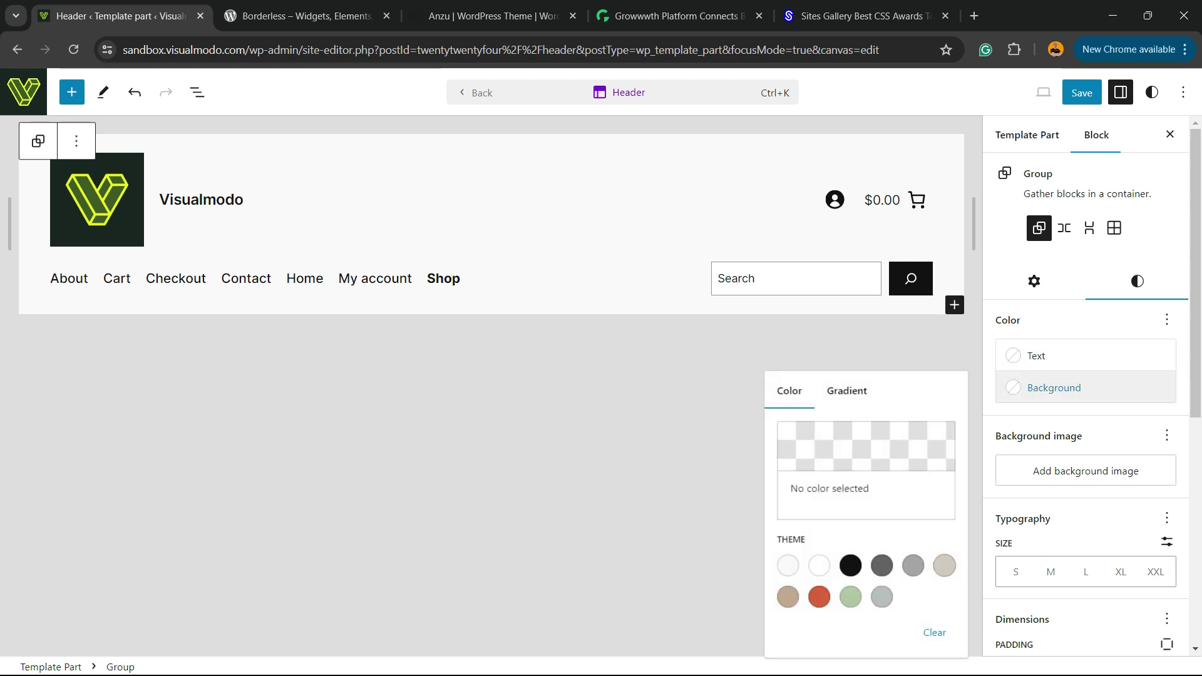
{"action": "left_click", "coordinate": [944, 566]}
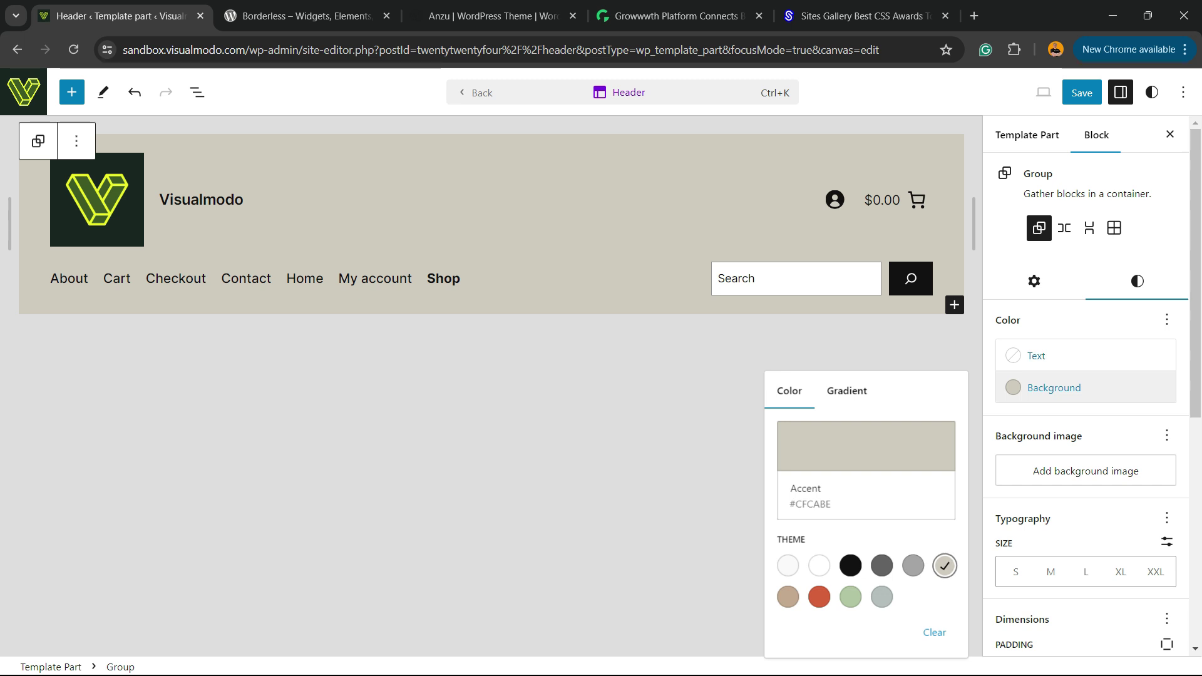
Try Accent / Three as the header group's text color, and set it to Contrast (#111111).
{"action": "left_click", "coordinate": [1036, 355]}
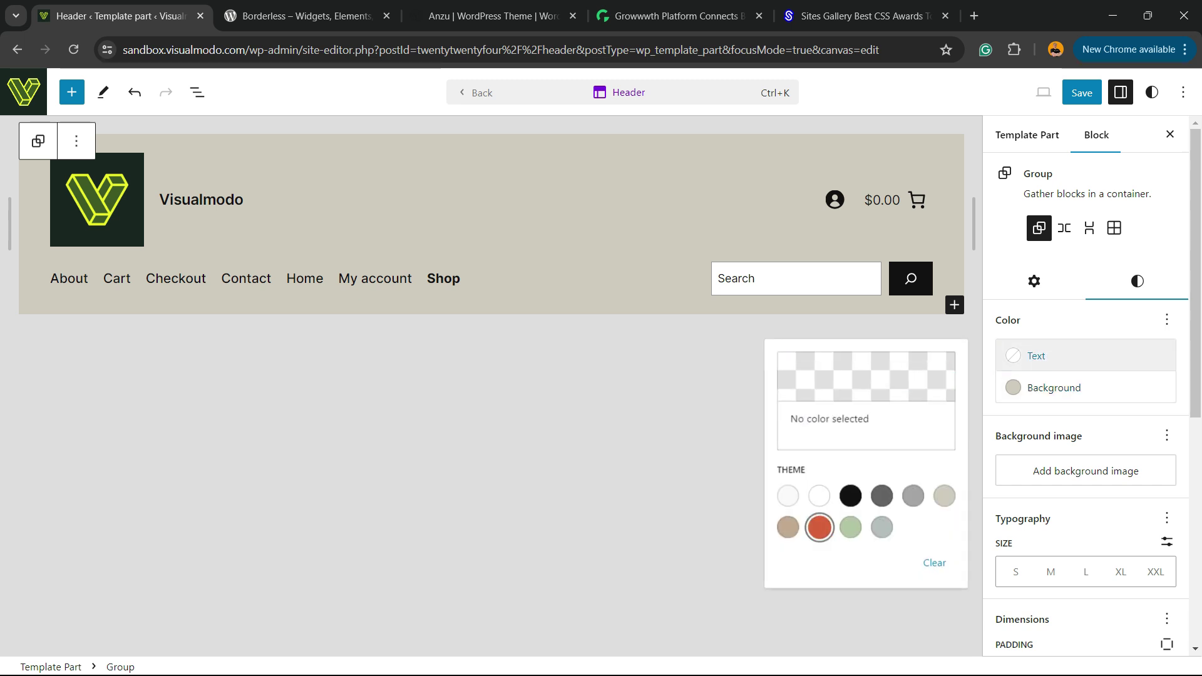
{"action": "left_click", "coordinate": [819, 527]}
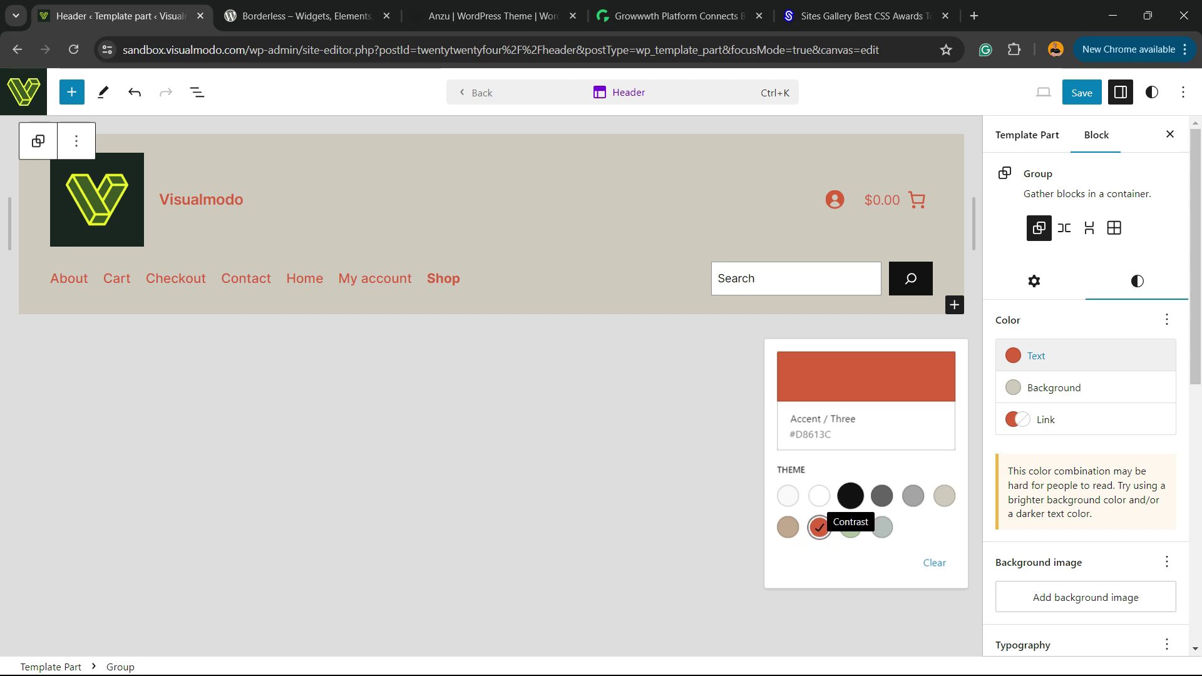
{"action": "left_click", "coordinate": [850, 496]}
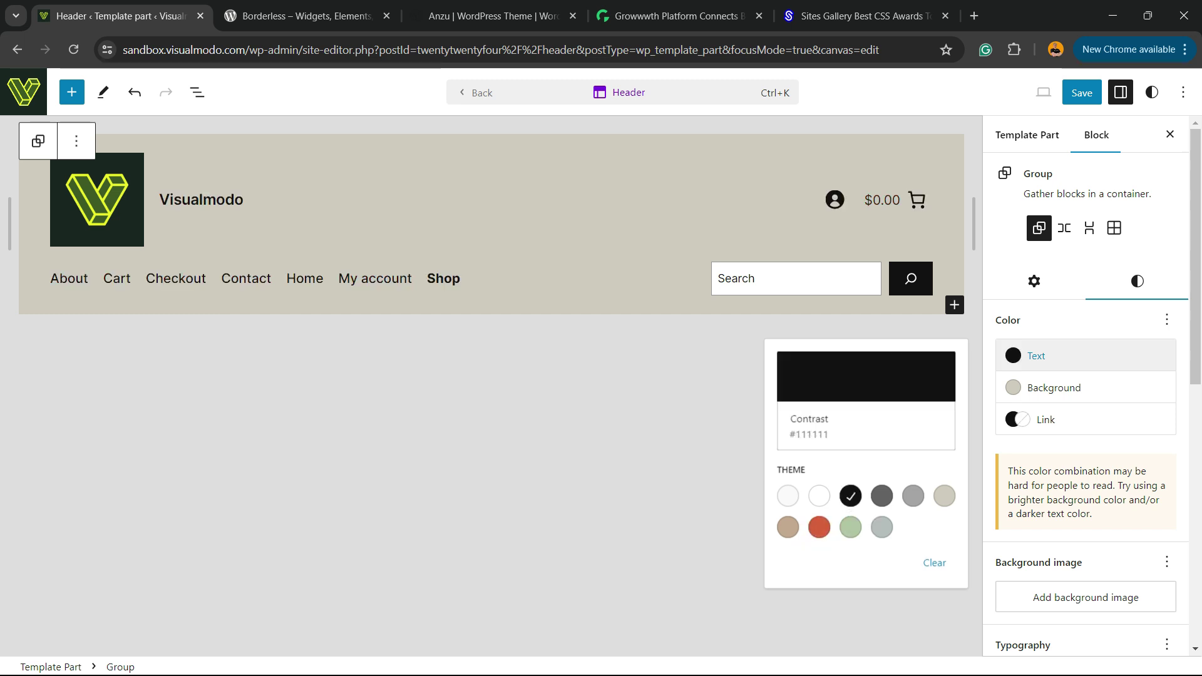
{"action": "key", "text": "Escape"}
Try showing a label above the product search box and hide it again.
{"action": "left_click", "coordinate": [868, 280]}
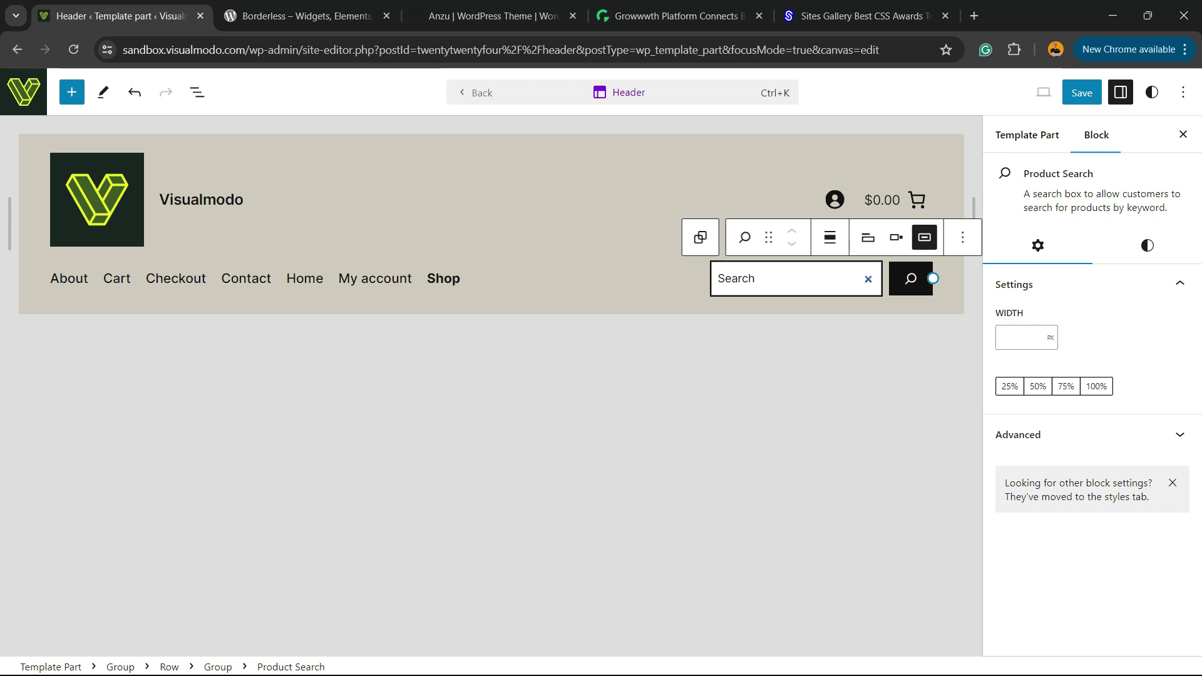
{"action": "left_click", "coordinate": [867, 237]}
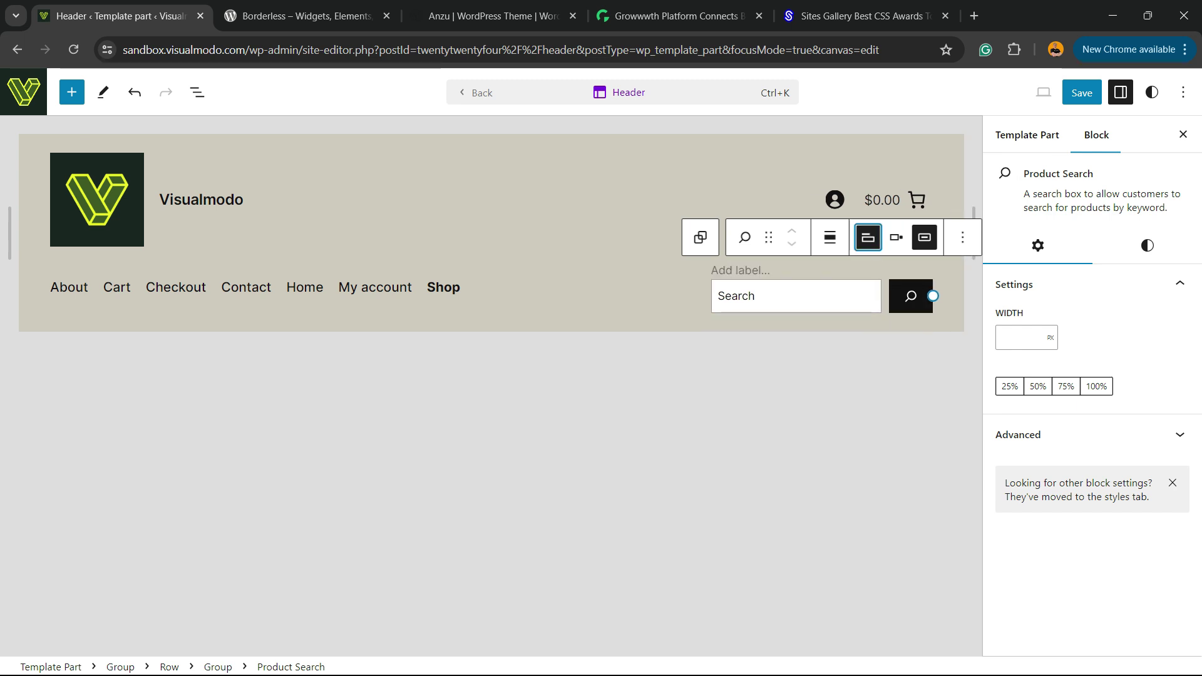
{"action": "left_click", "coordinate": [868, 237]}
Try the product search box with no button, and set its button position to Button inside.
{"action": "left_click", "coordinate": [896, 237]}
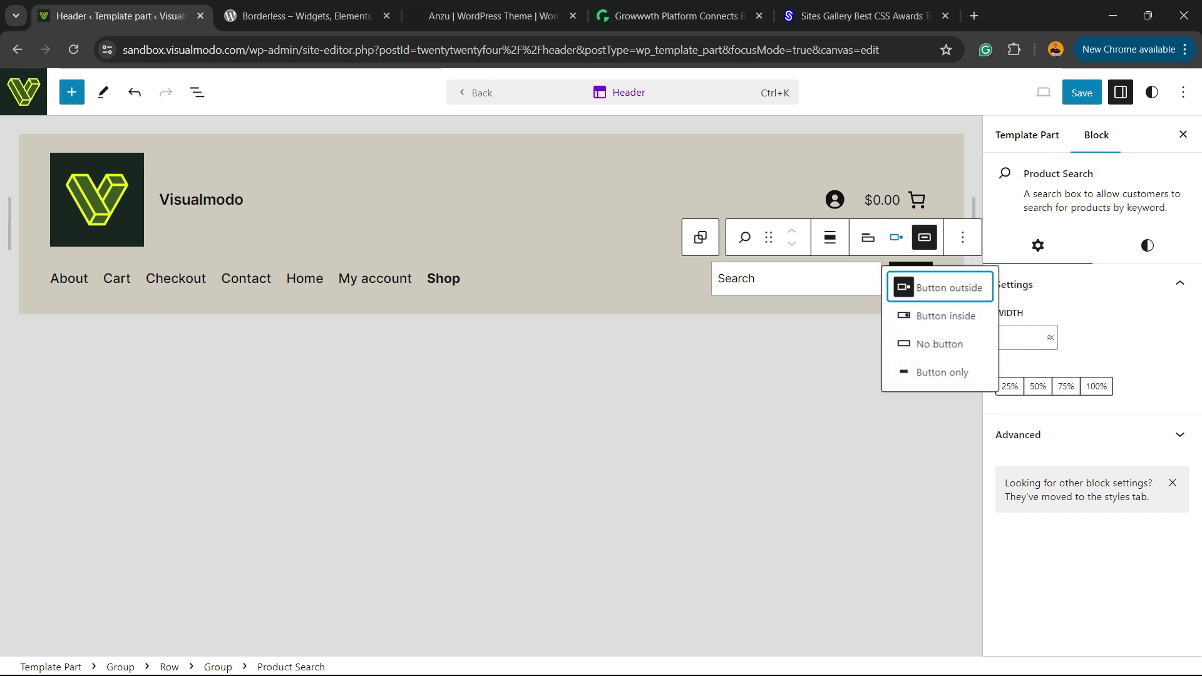
{"action": "left_click", "coordinate": [896, 237]}
{"action": "left_click", "coordinate": [896, 237]}
{"action": "left_click", "coordinate": [939, 344]}
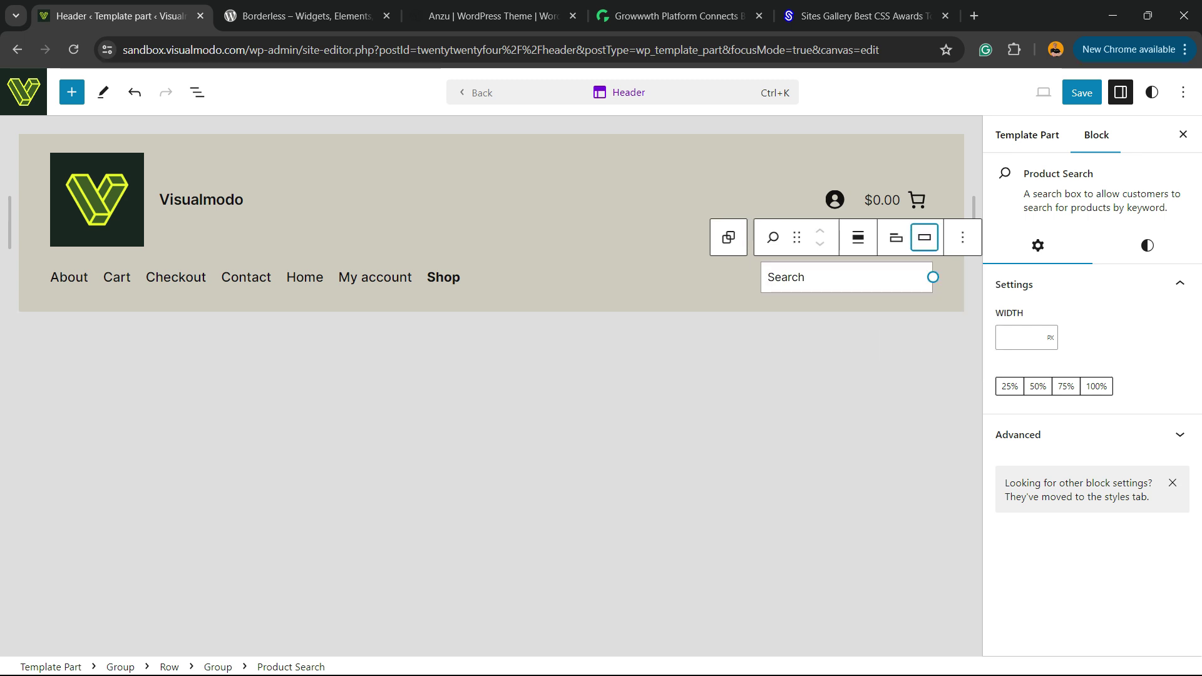
{"action": "left_click", "coordinate": [924, 238]}
{"action": "left_click", "coordinate": [939, 315]}
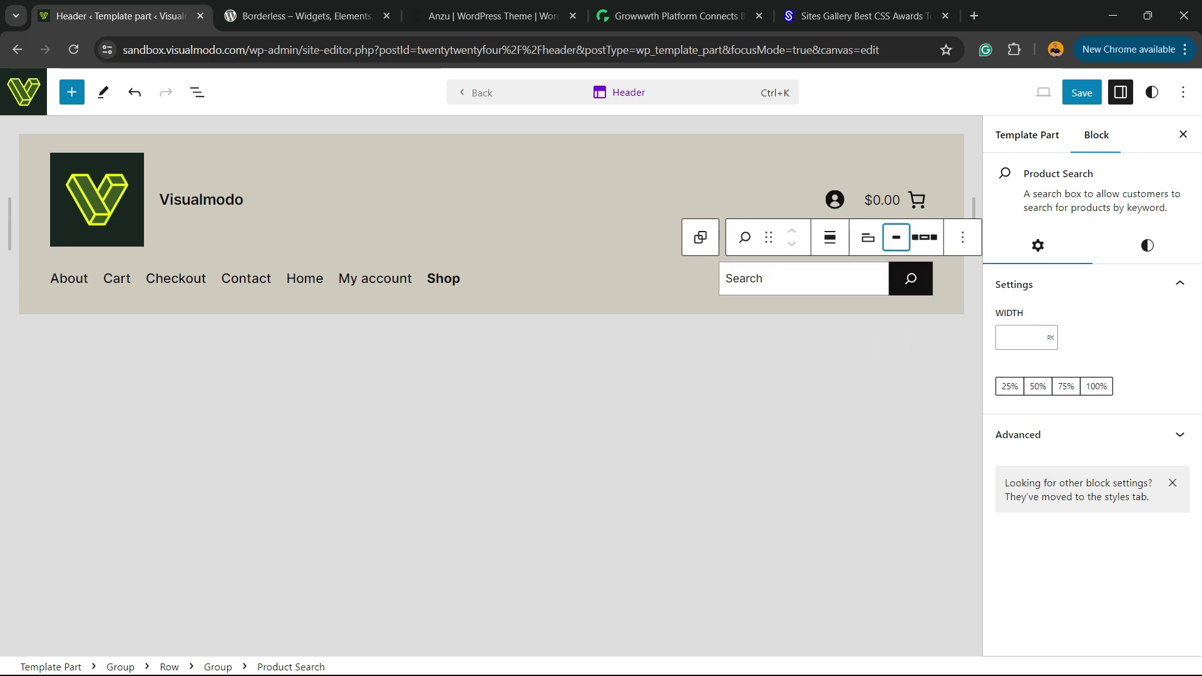
Try a text label on the product search button and switch it back to the icon.
{"action": "left_click", "coordinate": [924, 237]}
{"action": "left_click", "coordinate": [925, 237]}
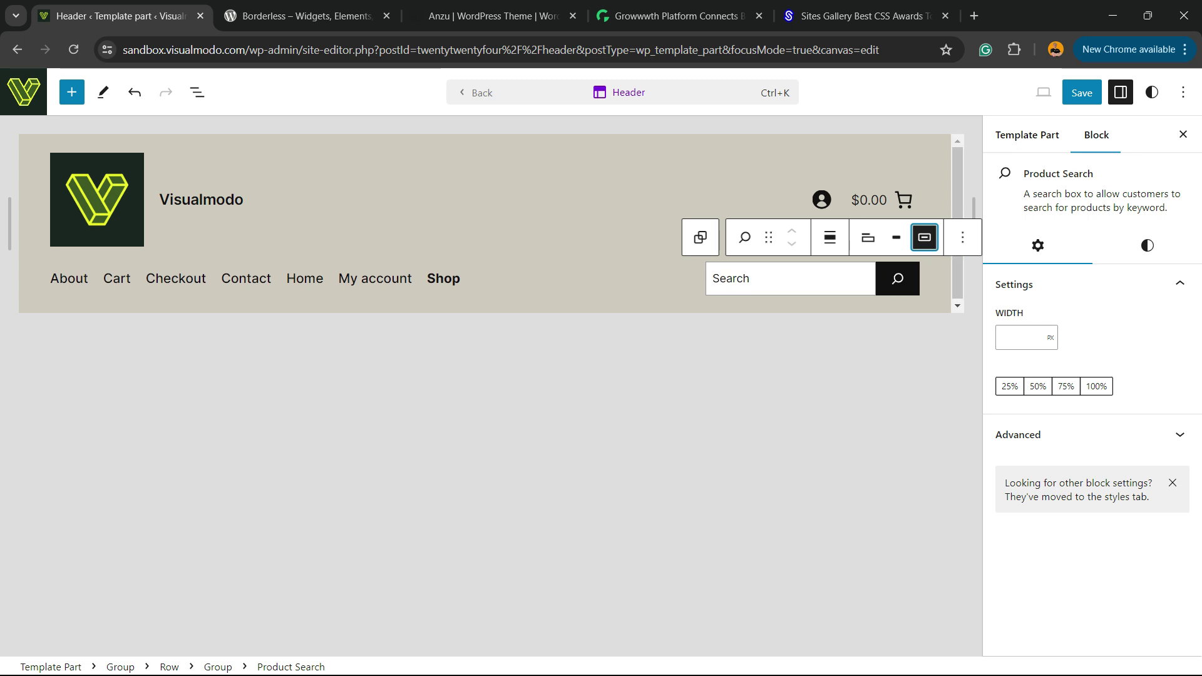
{"action": "left_click", "coordinate": [924, 237]}
{"action": "left_click", "coordinate": [924, 237]}
{"action": "left_click", "coordinate": [924, 237]}
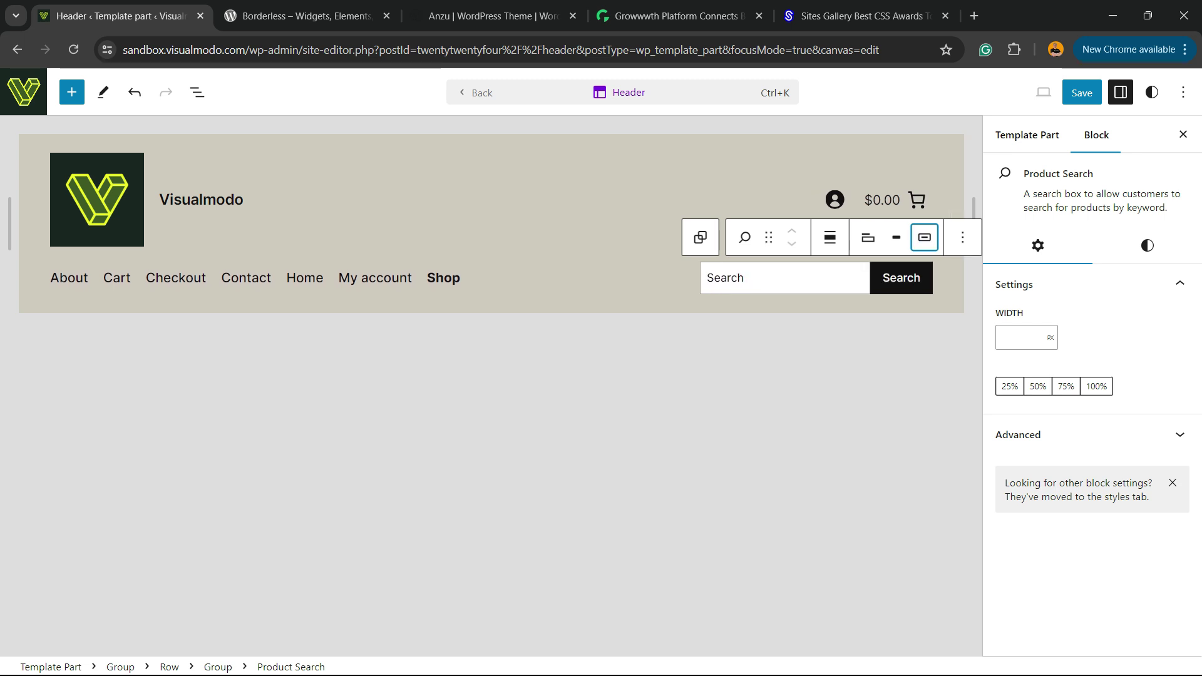
{"action": "left_click", "coordinate": [924, 238]}
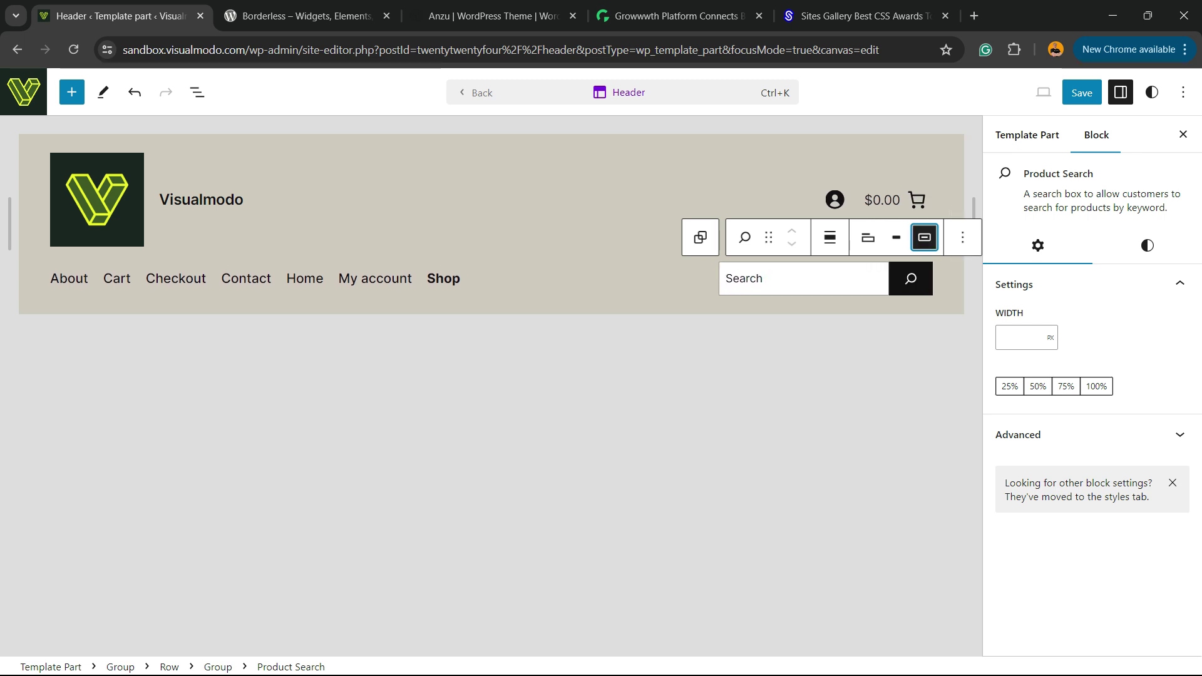
Save the site changes to the Header template part and the Navigation menu.
{"action": "left_click", "coordinate": [814, 279]}
{"action": "left_click", "coordinate": [1082, 92]}
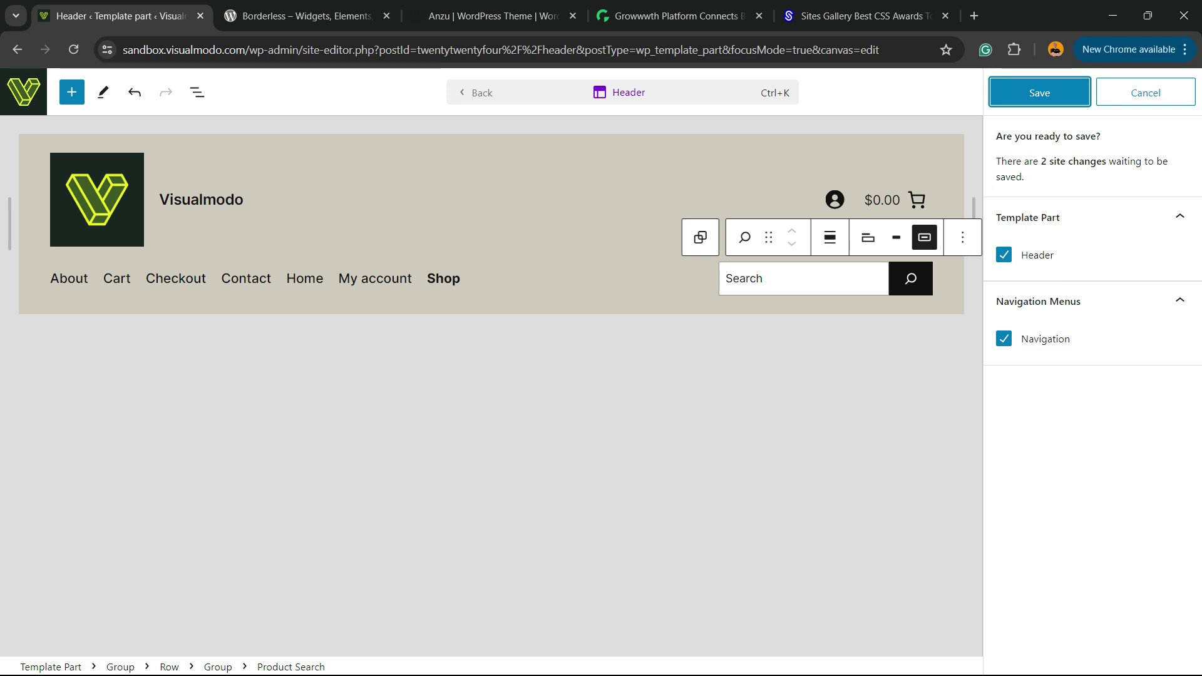
{"action": "left_click", "coordinate": [1039, 92]}
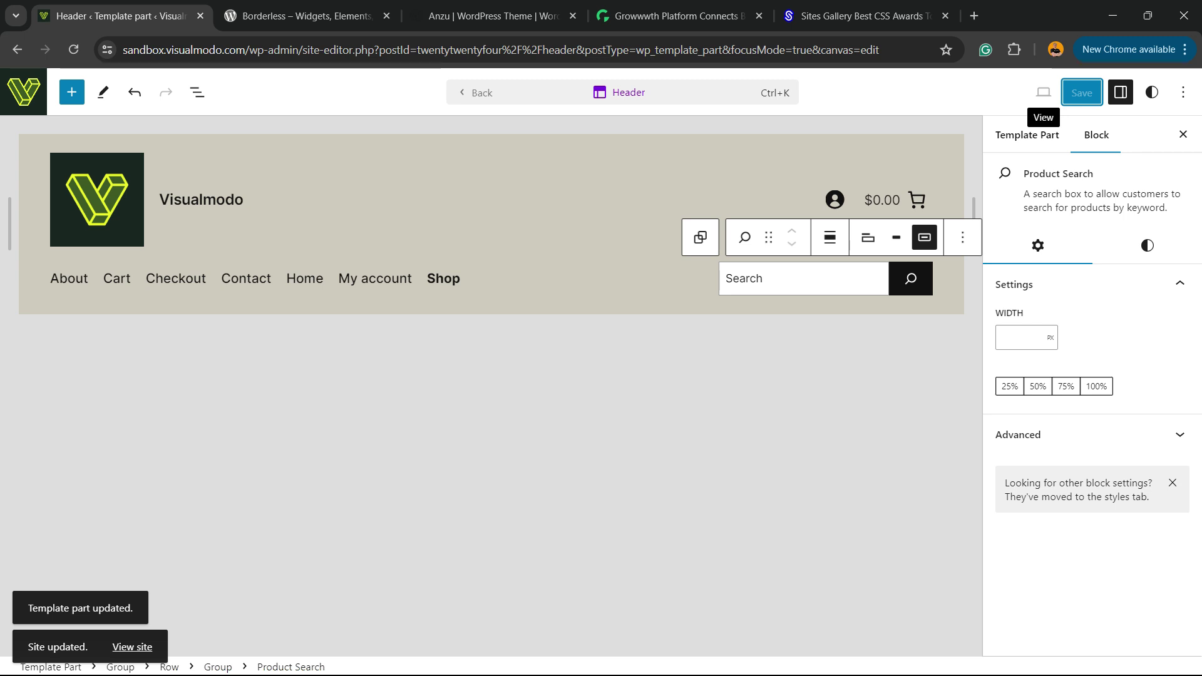
{"action": "key", "text": "ctrl"}
{"action": "key", "text": "ctrl"}
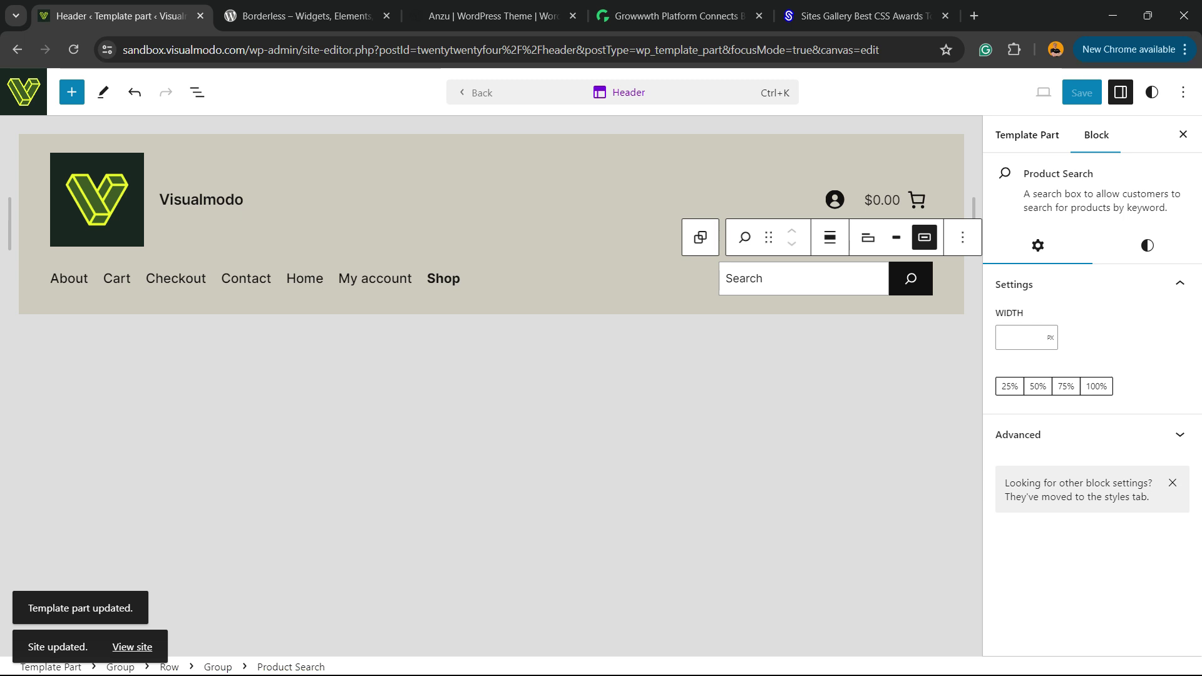
{"action": "left_click", "coordinate": [241, 199]}
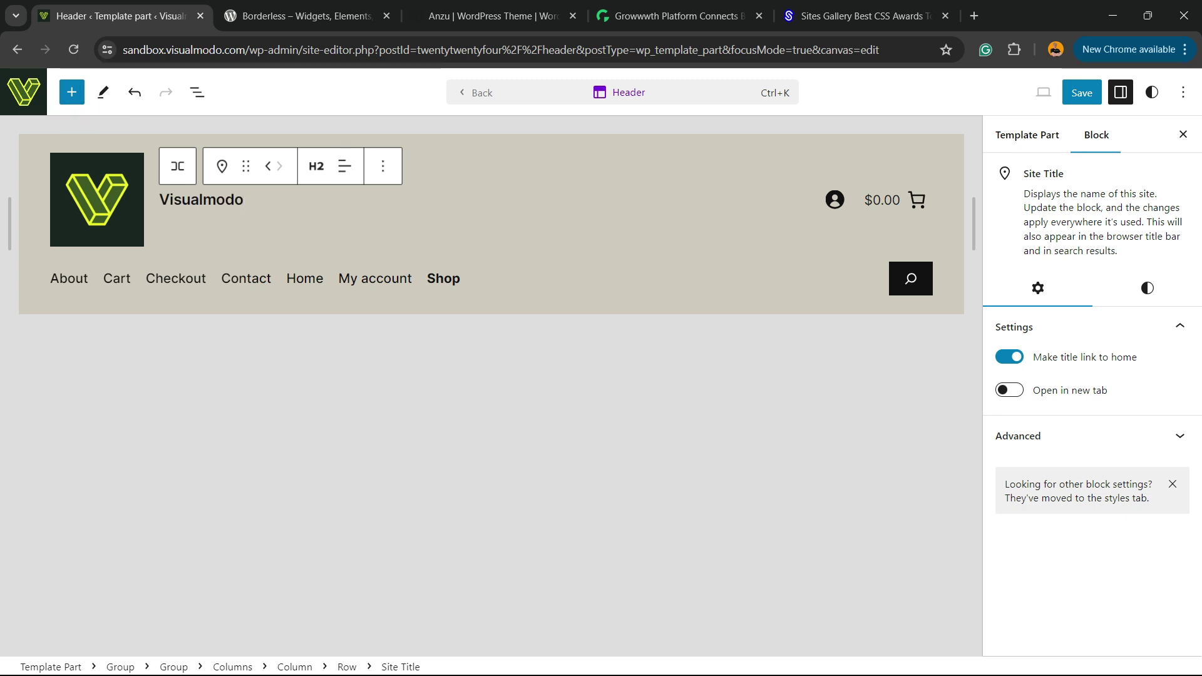
Insert the "Centered header with logo" pattern beside the site logo in the existing header.
{"action": "left_click", "coordinate": [94, 195]}
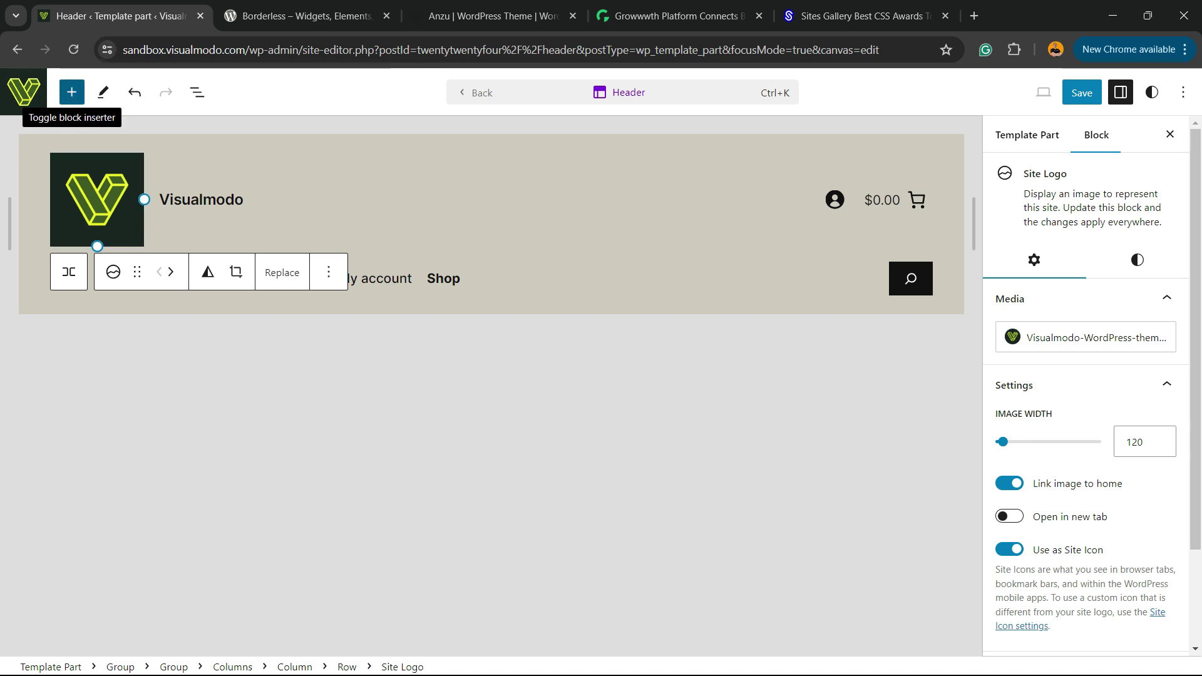
{"action": "left_click", "coordinate": [71, 92]}
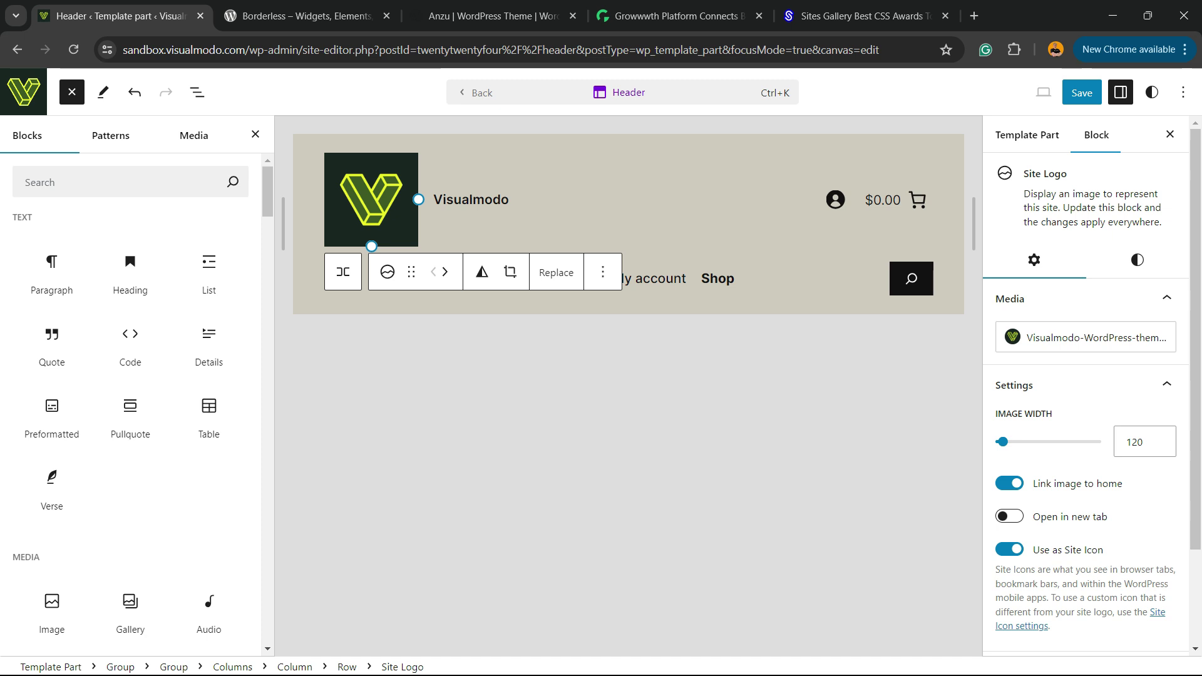
{"action": "left_click", "coordinate": [111, 135]}
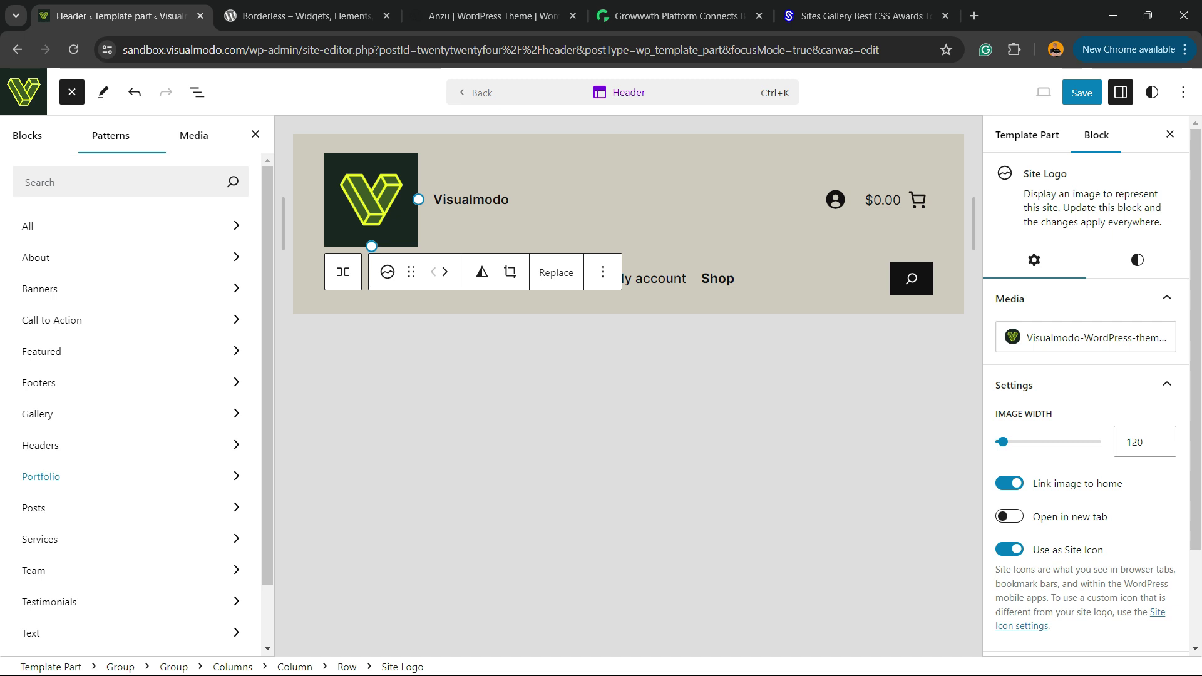
{"action": "left_click", "coordinate": [130, 445]}
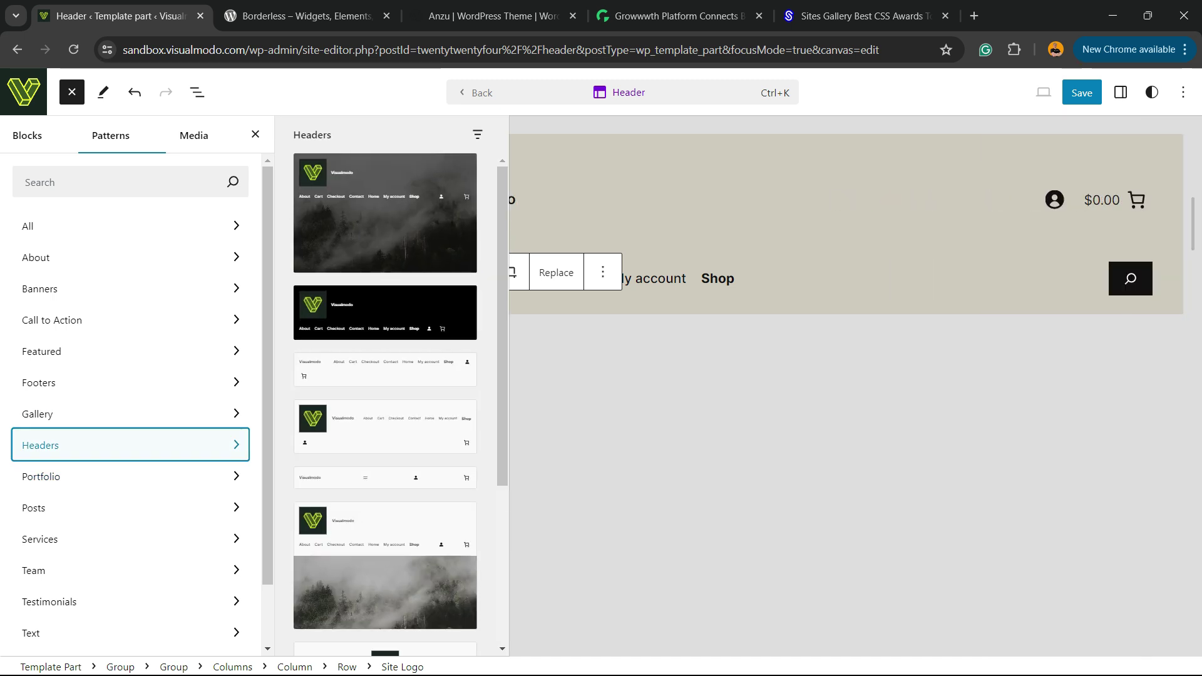
{"action": "scroll", "coordinate": [385, 439], "scroll_direction": "down", "scroll_amount": 4}
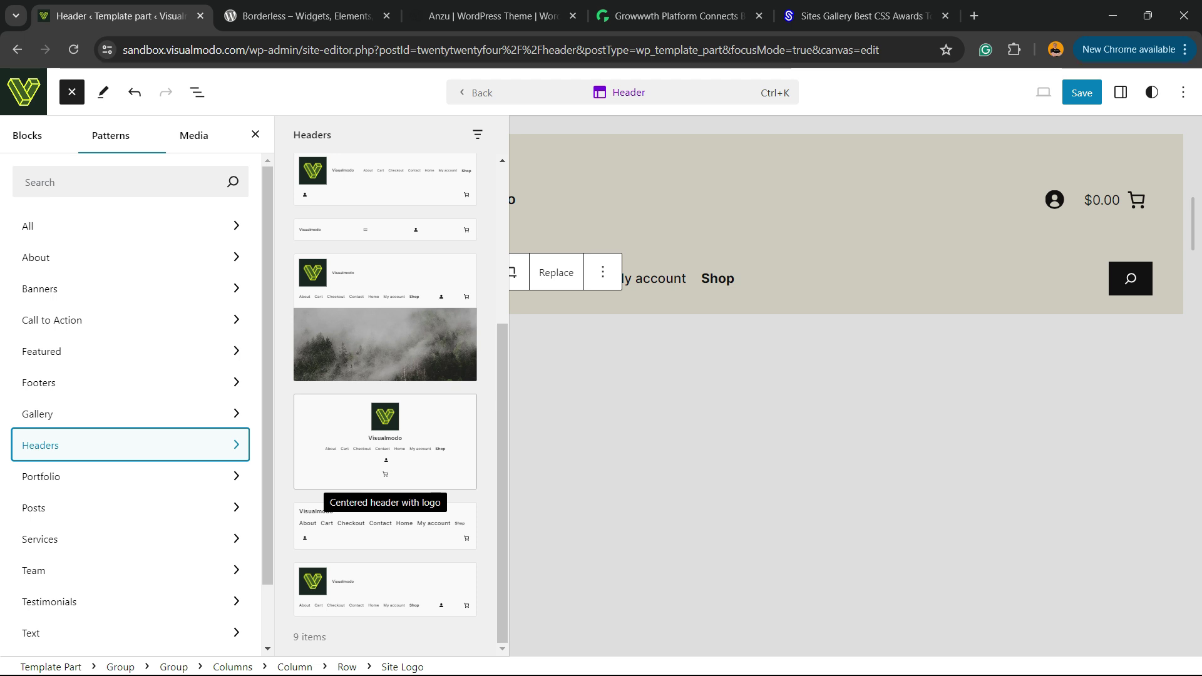
{"action": "left_click", "coordinate": [385, 441]}
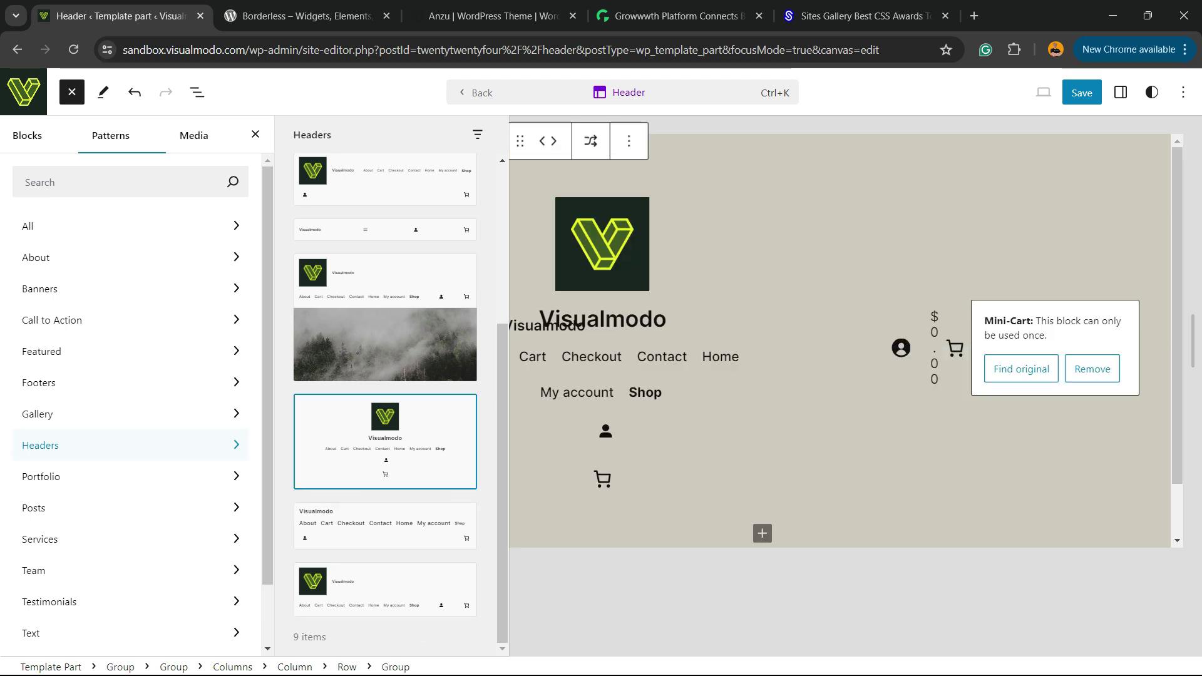
Delete all blocks from the Header template part, leaving it empty.
{"action": "key", "text": "ctrl+minus"}
{"action": "key", "text": "ctrl+minus"}
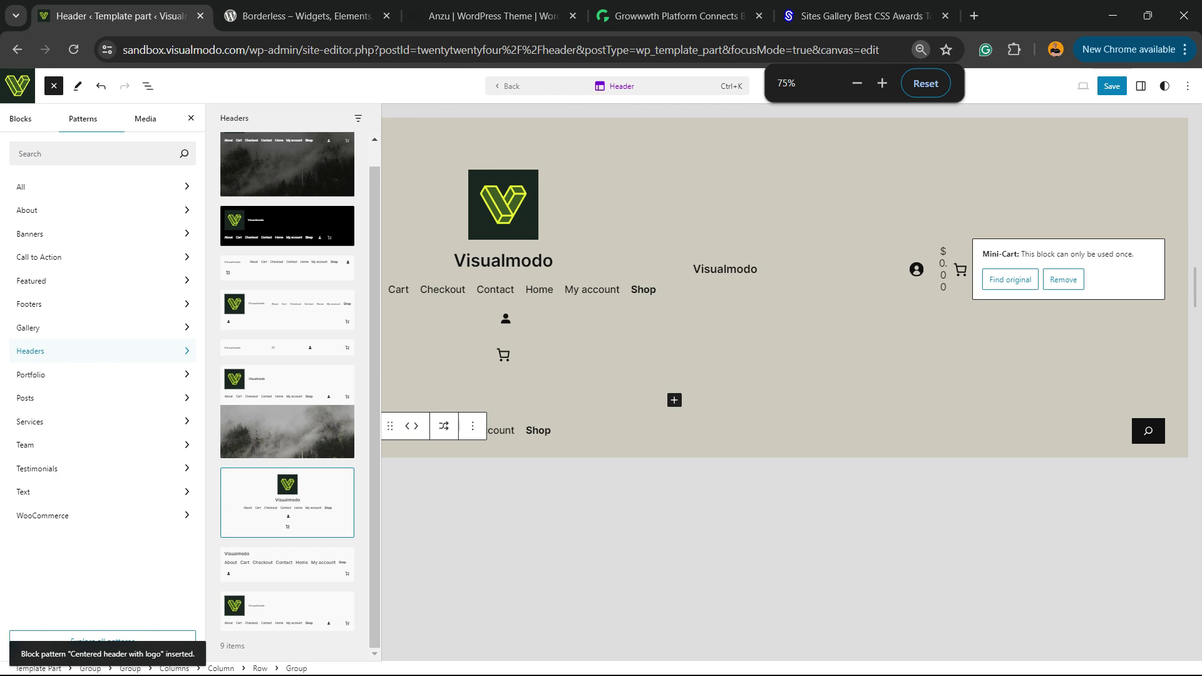
{"action": "key", "text": "ctrl+minus"}
{"action": "key", "text": "ctrl+plus"}
{"action": "key", "text": "ctrl+plus"}
{"action": "left_click", "coordinate": [660, 401]}
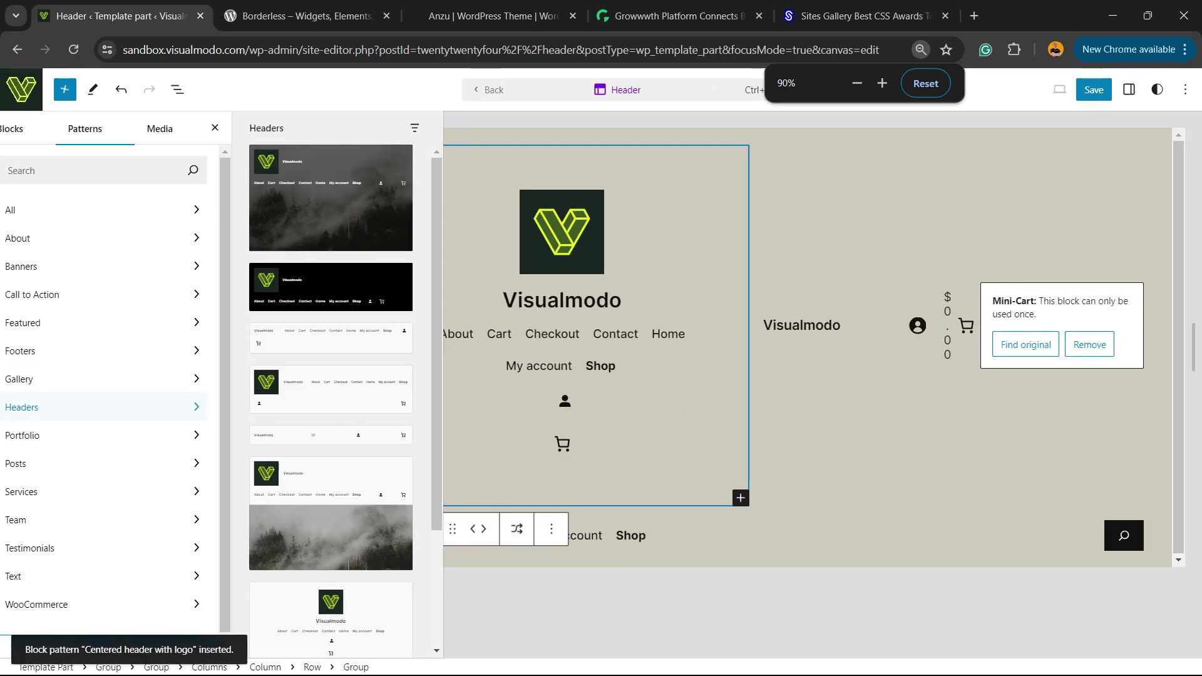
{"action": "left_click", "coordinate": [660, 401]}
{"action": "left_click", "coordinate": [664, 503]}
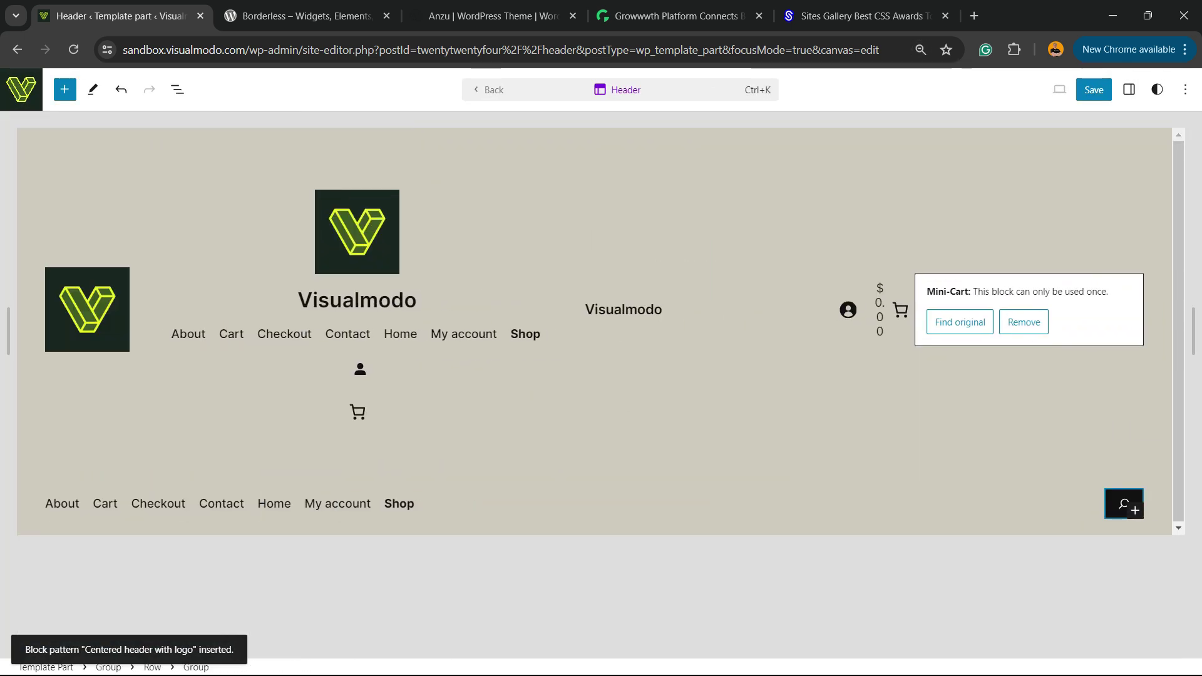
{"action": "left_click", "coordinate": [663, 504]}
{"action": "left_click", "coordinate": [664, 527]}
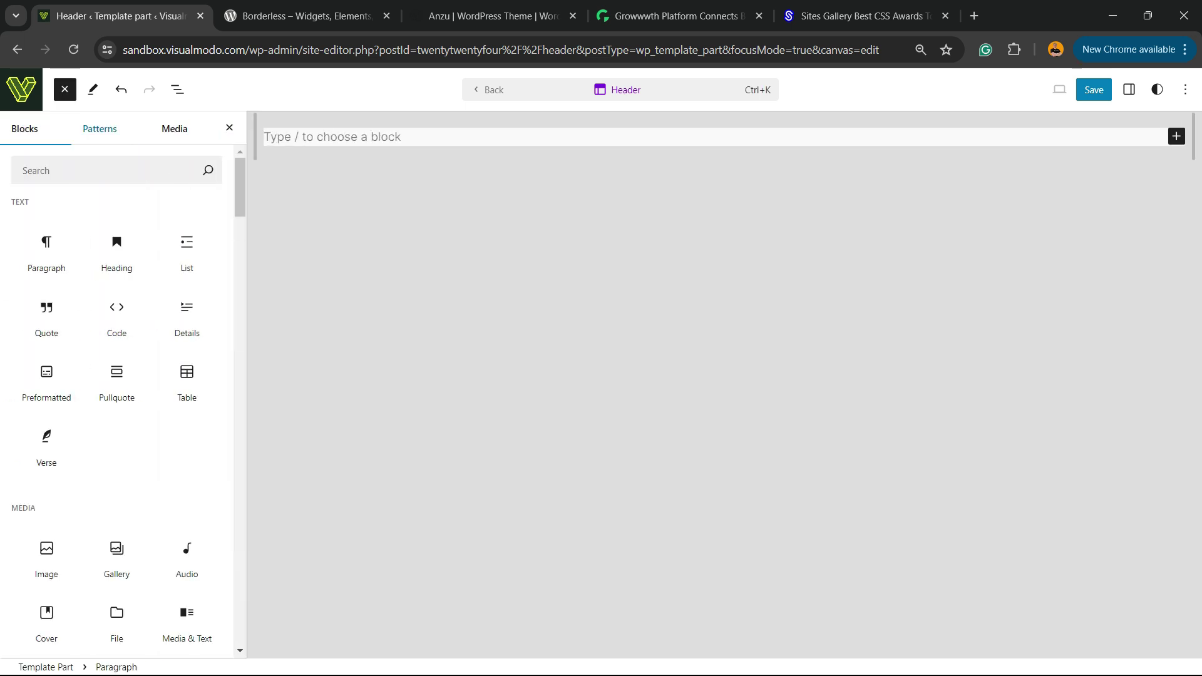
Try the "Centered header with logo" pattern in the empty header template part and delete it again.
{"action": "left_click", "coordinate": [99, 129]}
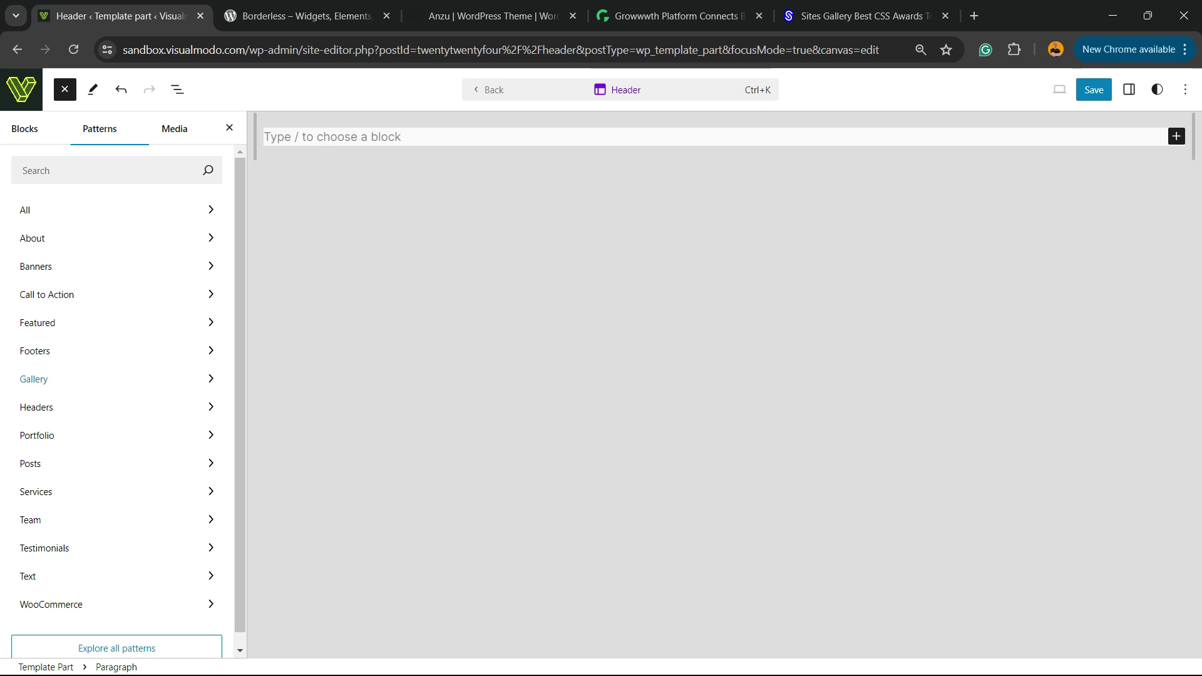
{"action": "left_click", "coordinate": [36, 407]}
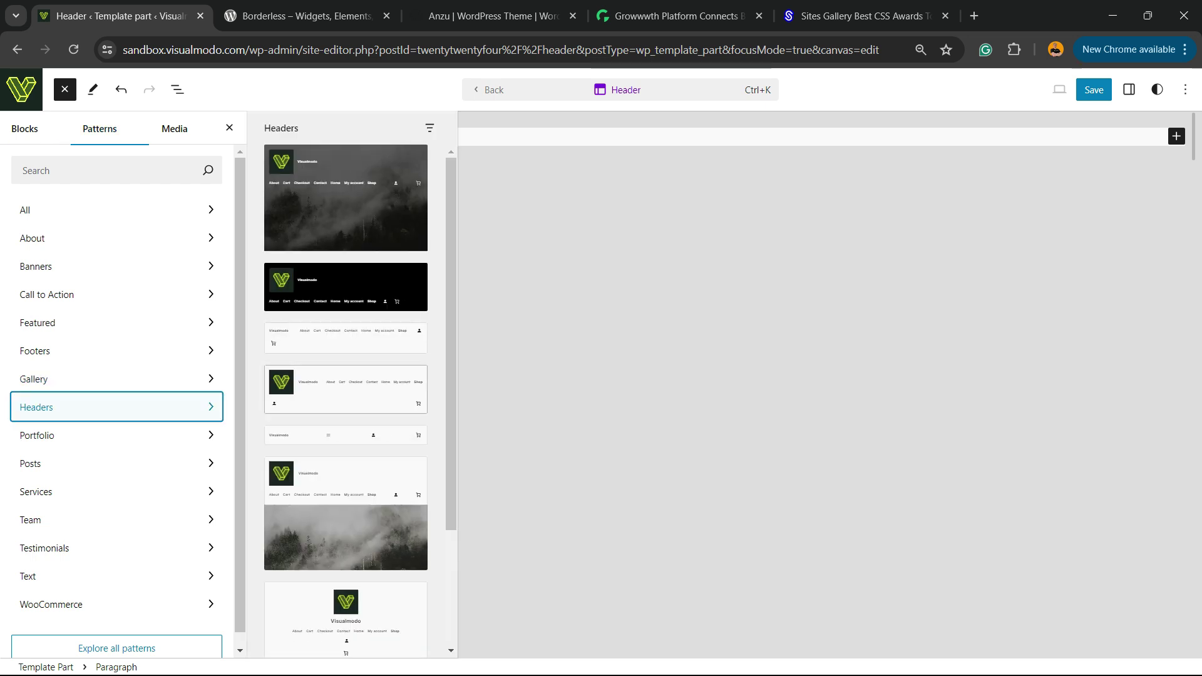
{"action": "left_click", "coordinate": [345, 620]}
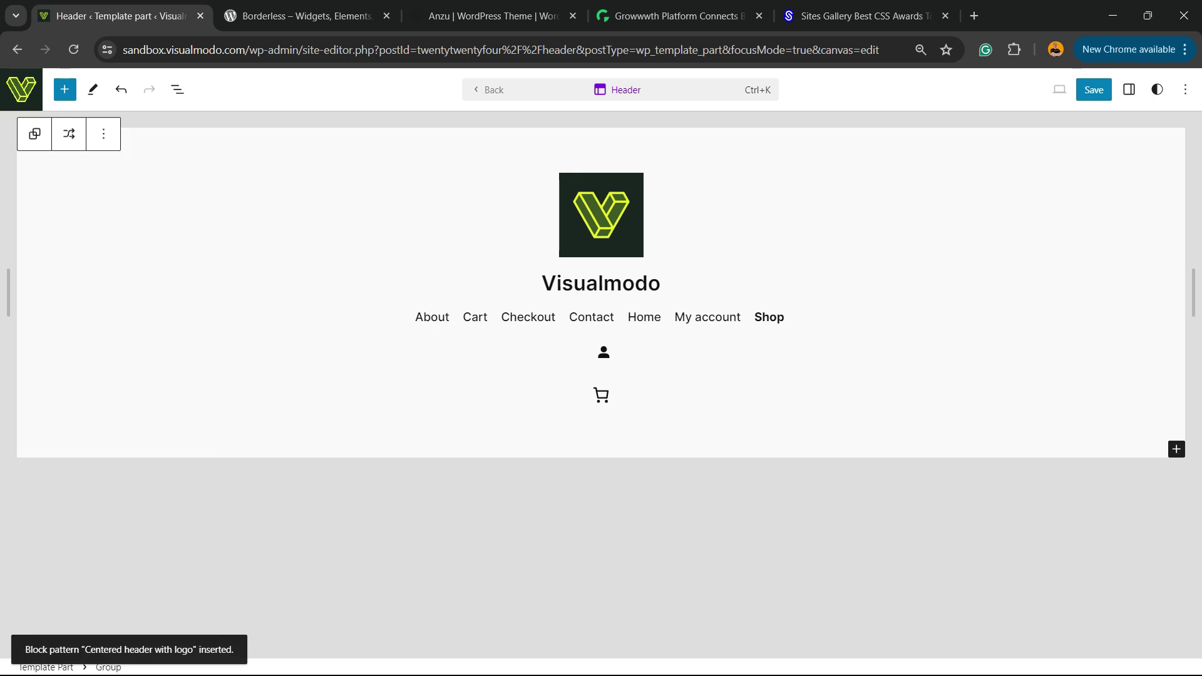
{"action": "key", "text": "ctrl+minus"}
{"action": "key", "text": "ctrl+plus"}
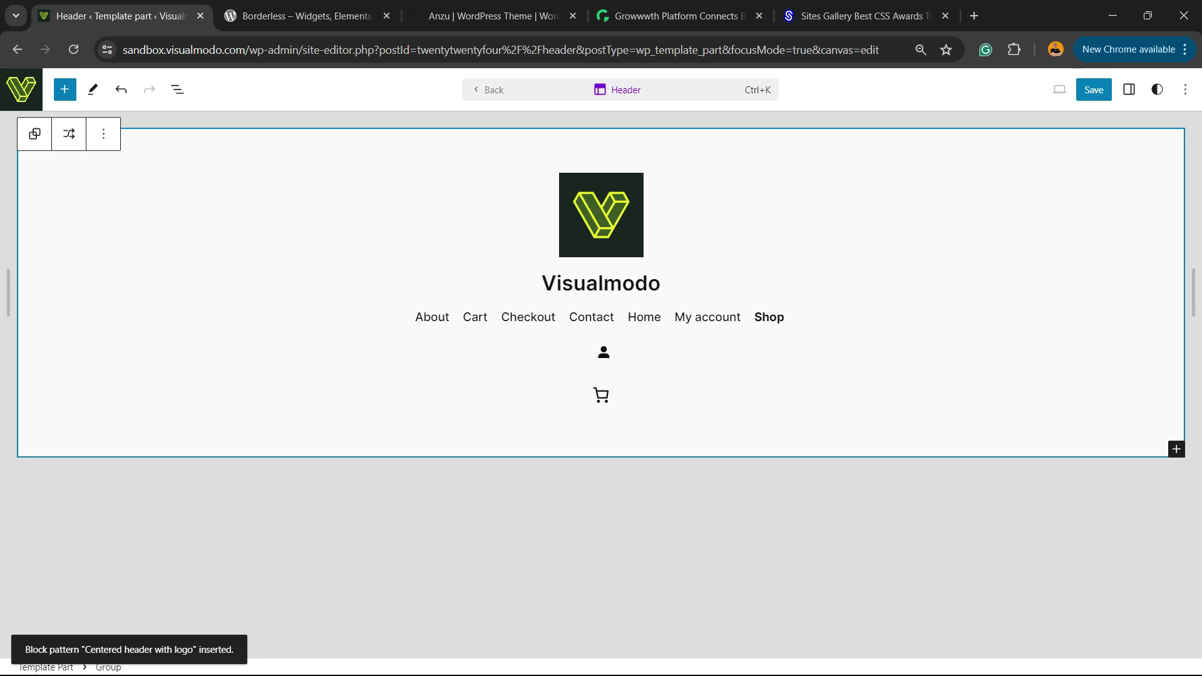
{"action": "key", "text": "Delete"}
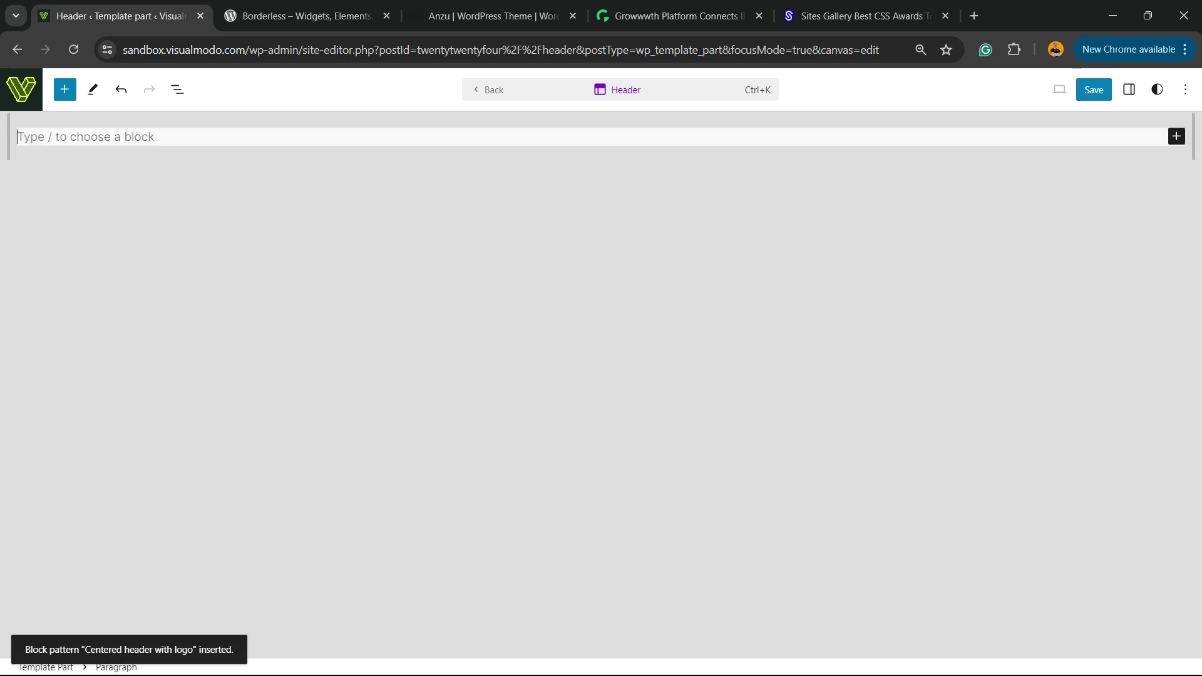
Insert the "Simple header" pattern from the Headers category into the empty template part and close the inserter.
{"action": "left_click", "coordinate": [65, 89]}
{"action": "left_click", "coordinate": [99, 129]}
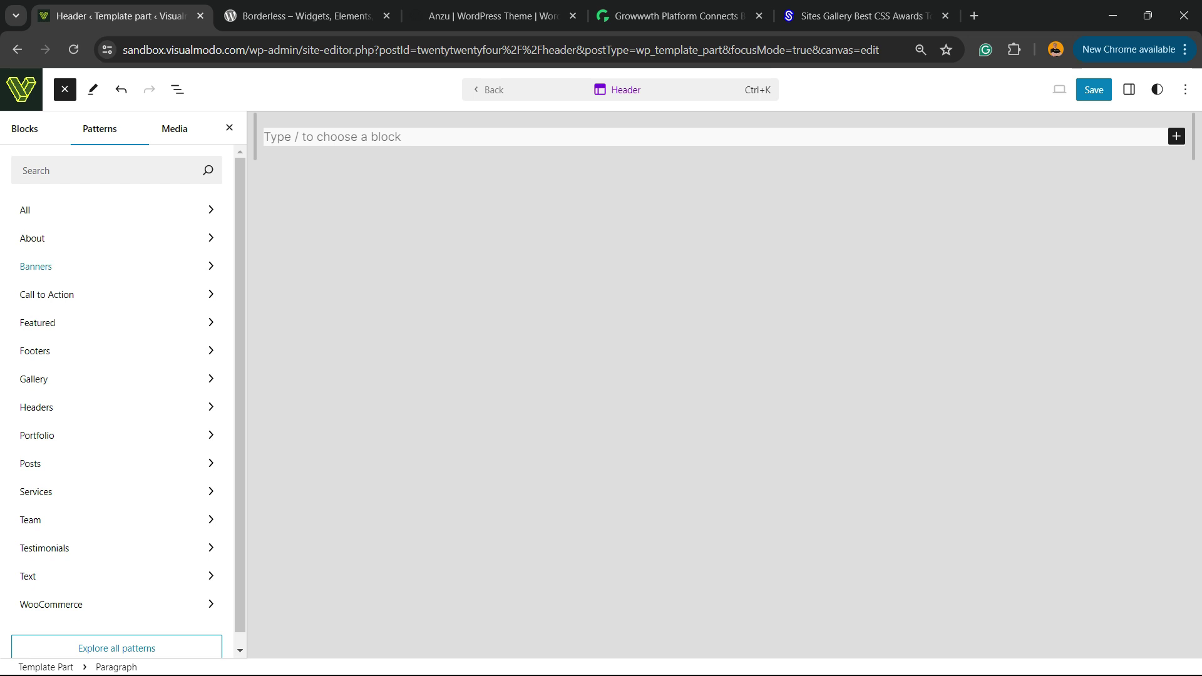
{"action": "left_click", "coordinate": [36, 407]}
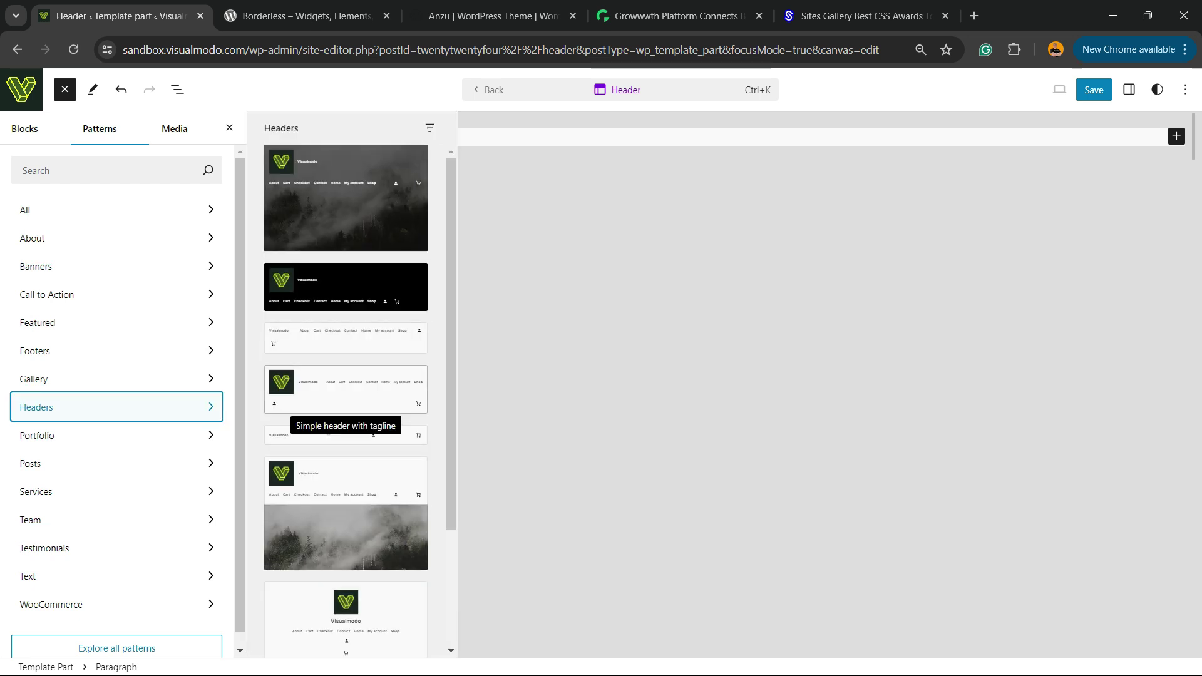
{"action": "scroll", "coordinate": [345, 435], "scroll_direction": "down", "scroll_amount": 3}
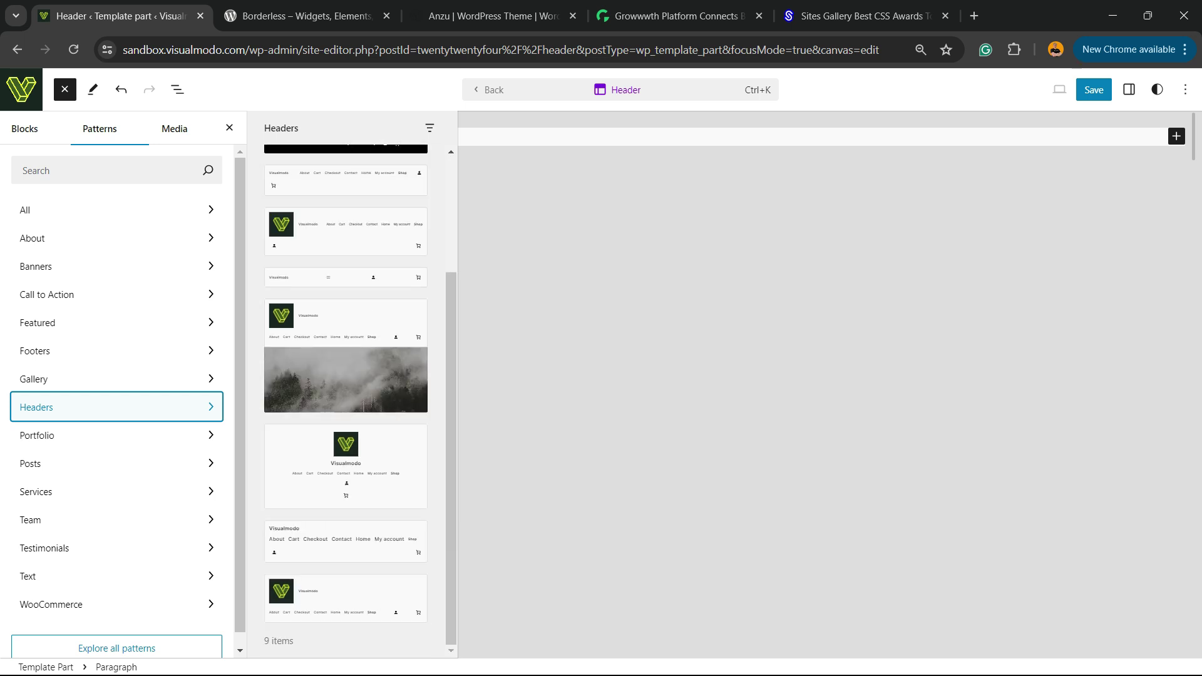
{"action": "left_click", "coordinate": [345, 599]}
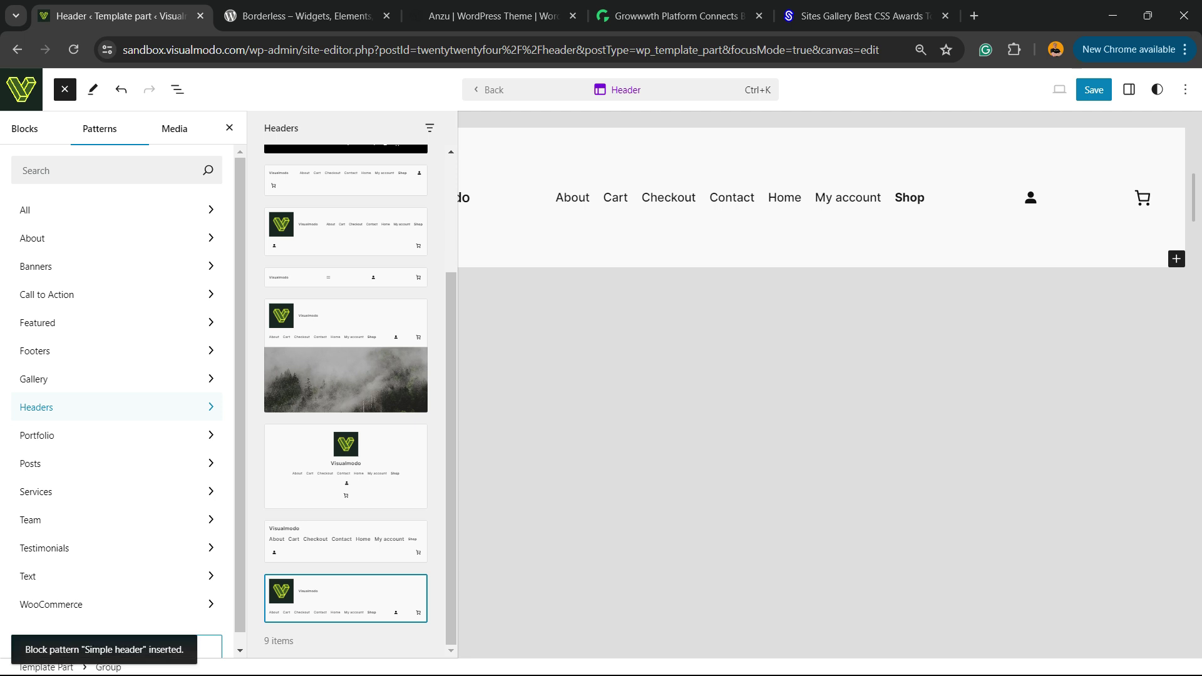
{"action": "key", "text": "ctrl+minus"}
{"action": "key", "text": "ctrl+minus"}
{"action": "left_click", "coordinate": [54, 87]}
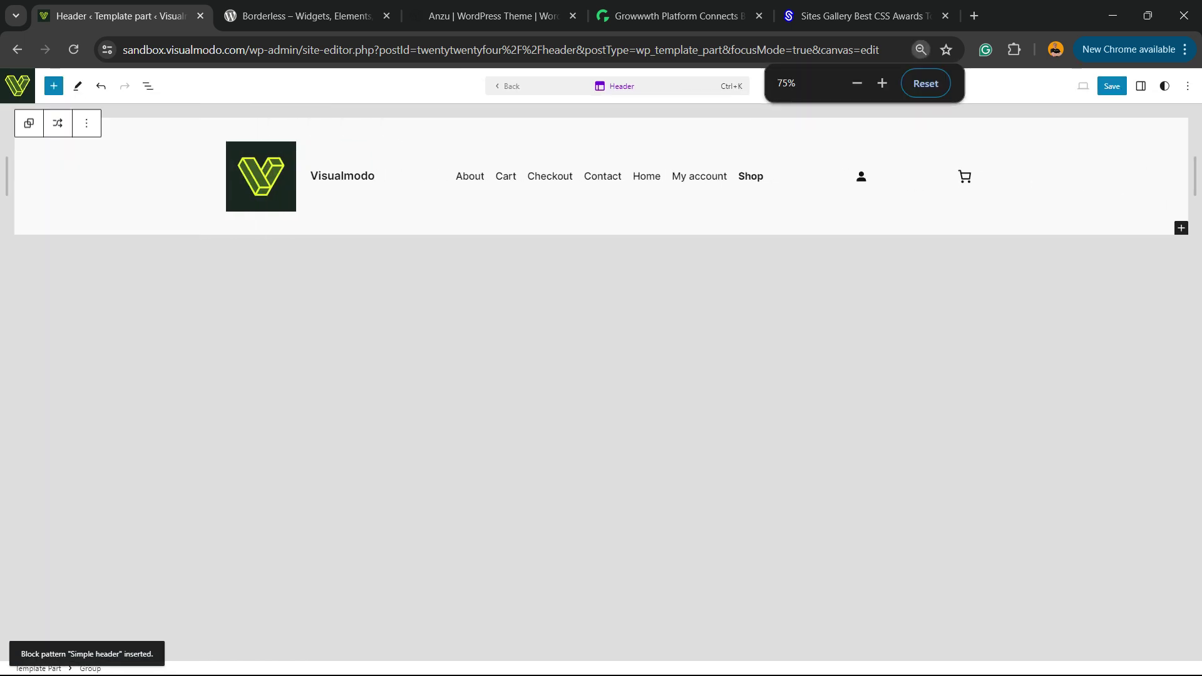
{"action": "key", "text": "ctrl+plus"}
{"action": "key", "text": "ctrl+plus"}
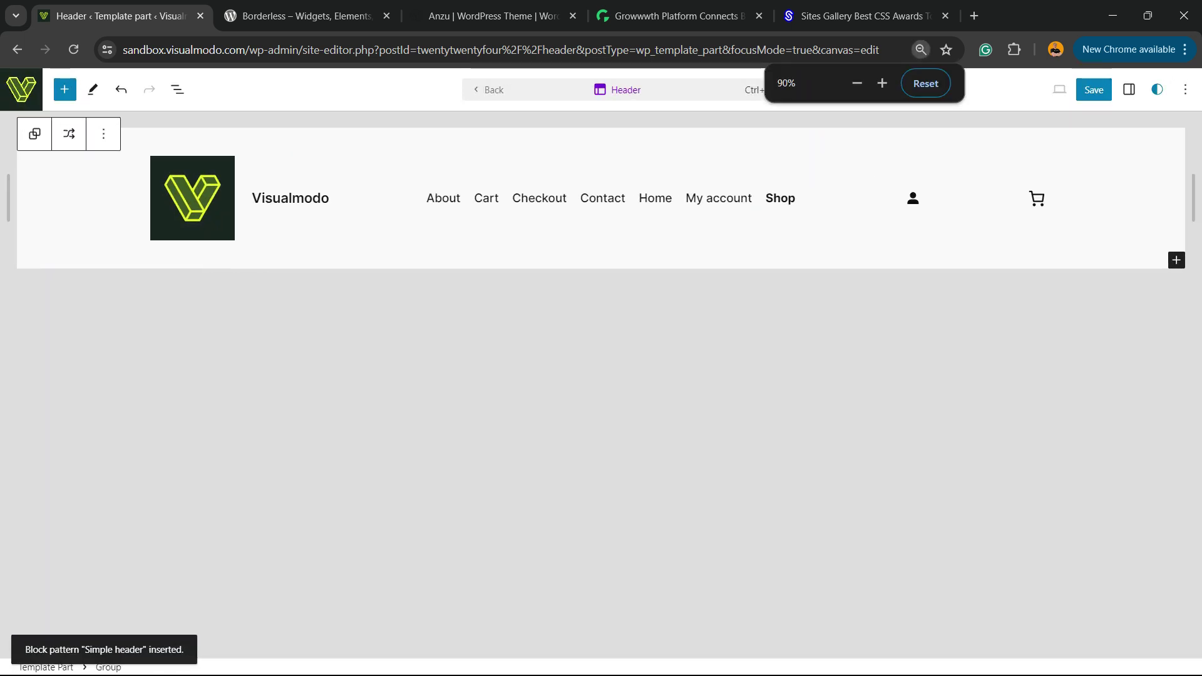
Try the Row, Stack and Grid layouts on the header's outer container and return it to Group.
{"action": "left_click", "coordinate": [1129, 90]}
{"action": "left_click", "coordinate": [1157, 89]}
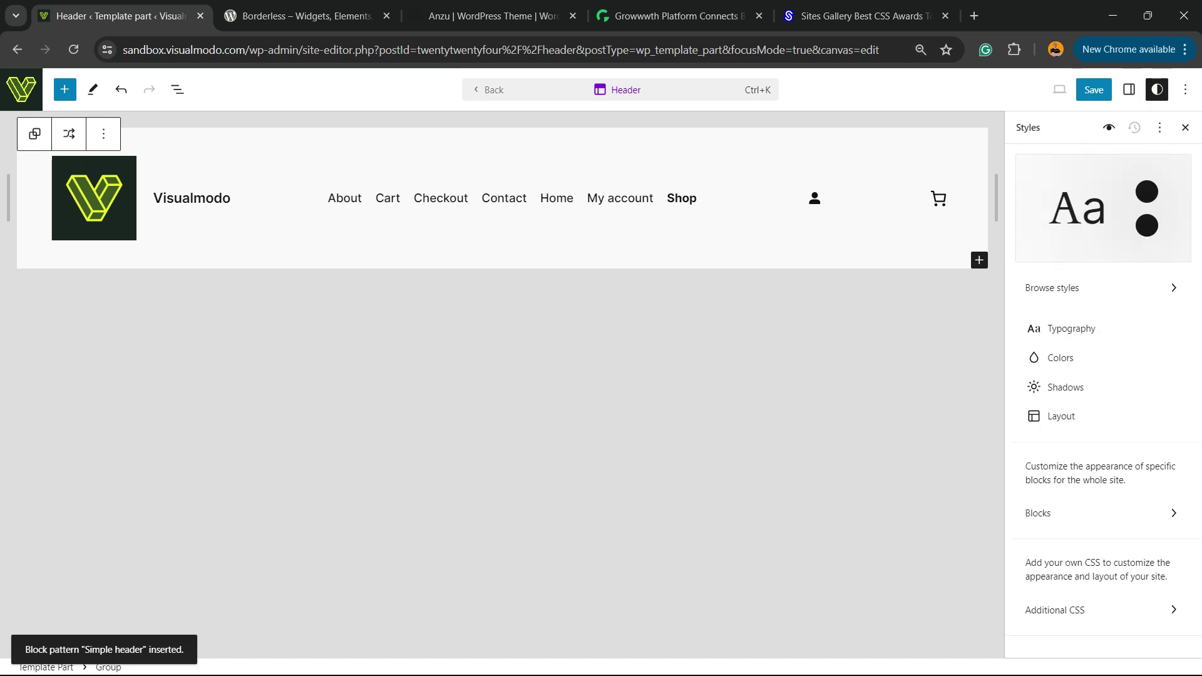
{"action": "left_click", "coordinate": [1129, 90]}
{"action": "key", "text": "ctrl+plus"}
{"action": "key", "text": "ctrl+plus"}
{"action": "left_click", "coordinate": [1050, 244]}
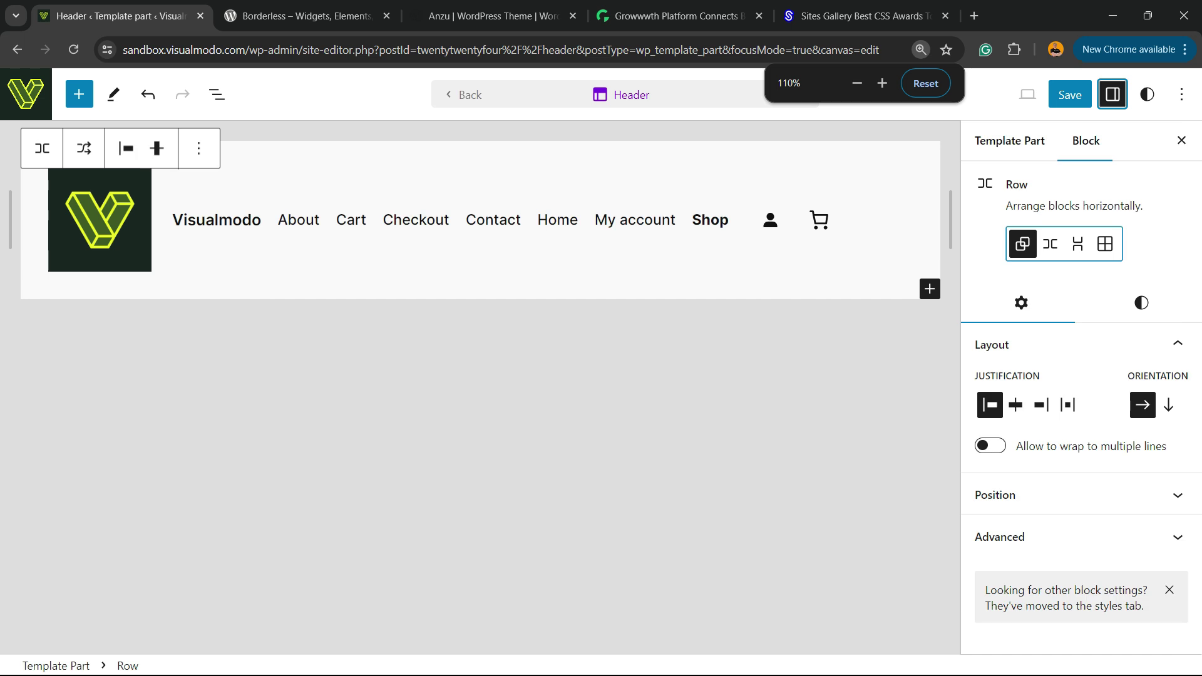
{"action": "left_click", "coordinate": [1077, 244]}
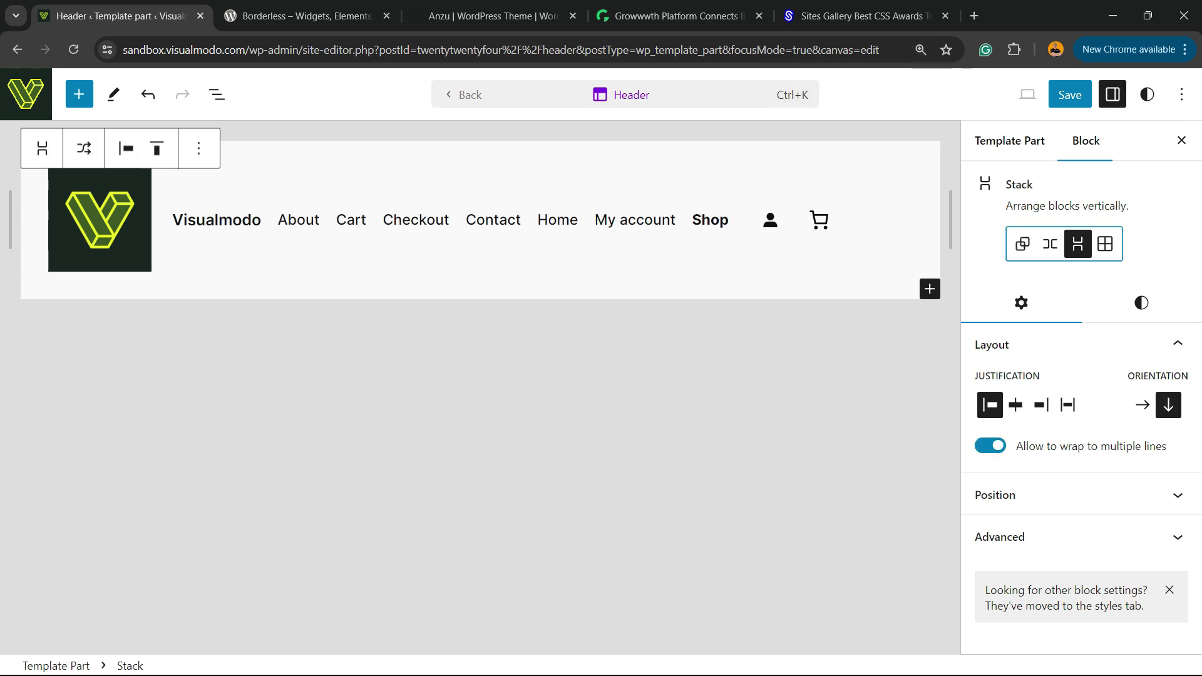
{"action": "left_click", "coordinate": [1105, 243]}
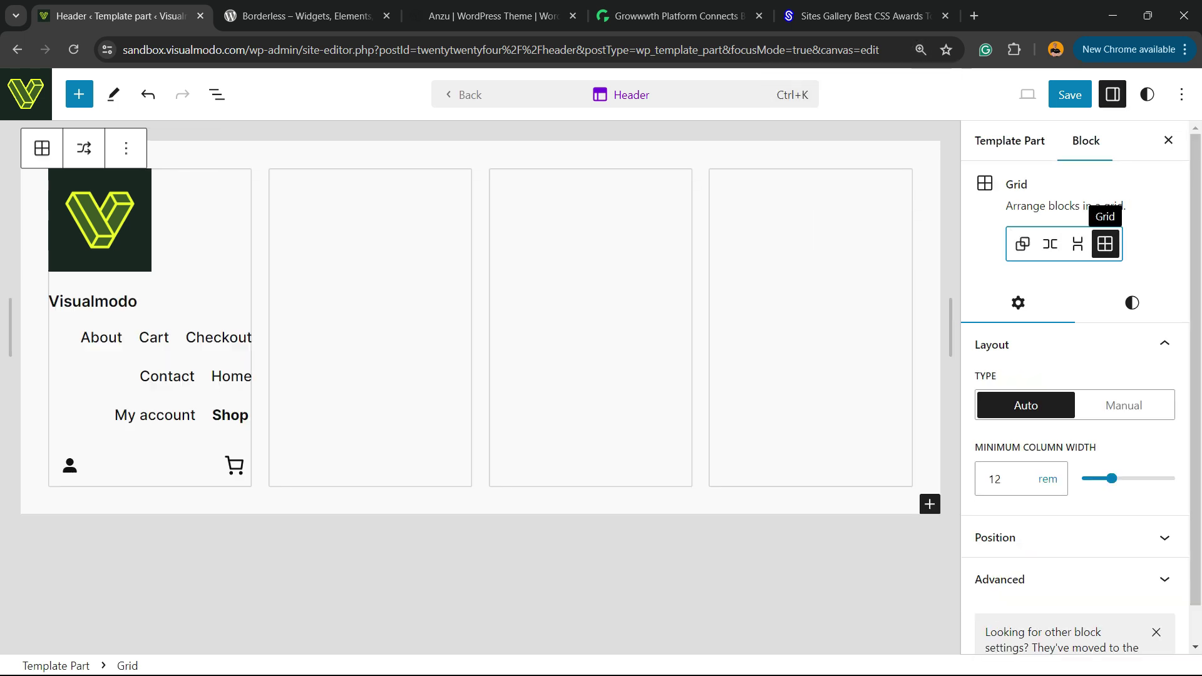
{"action": "left_click", "coordinate": [1077, 243]}
{"action": "left_click", "coordinate": [1050, 244]}
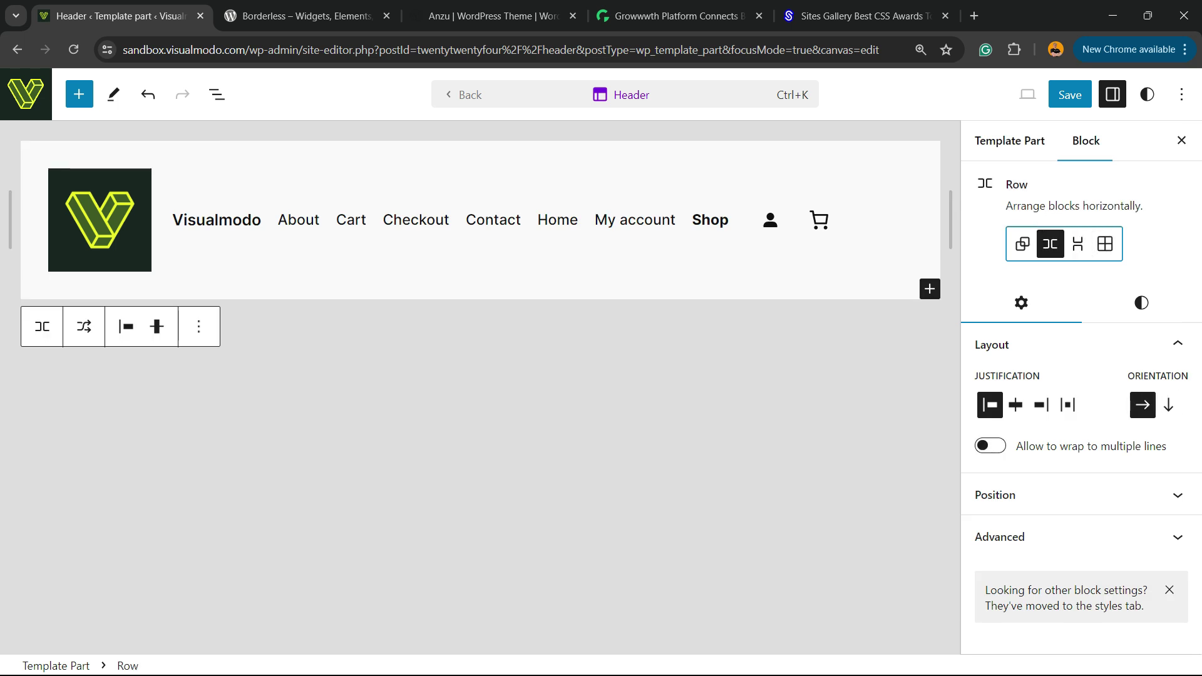
{"action": "left_click", "coordinate": [1022, 243]}
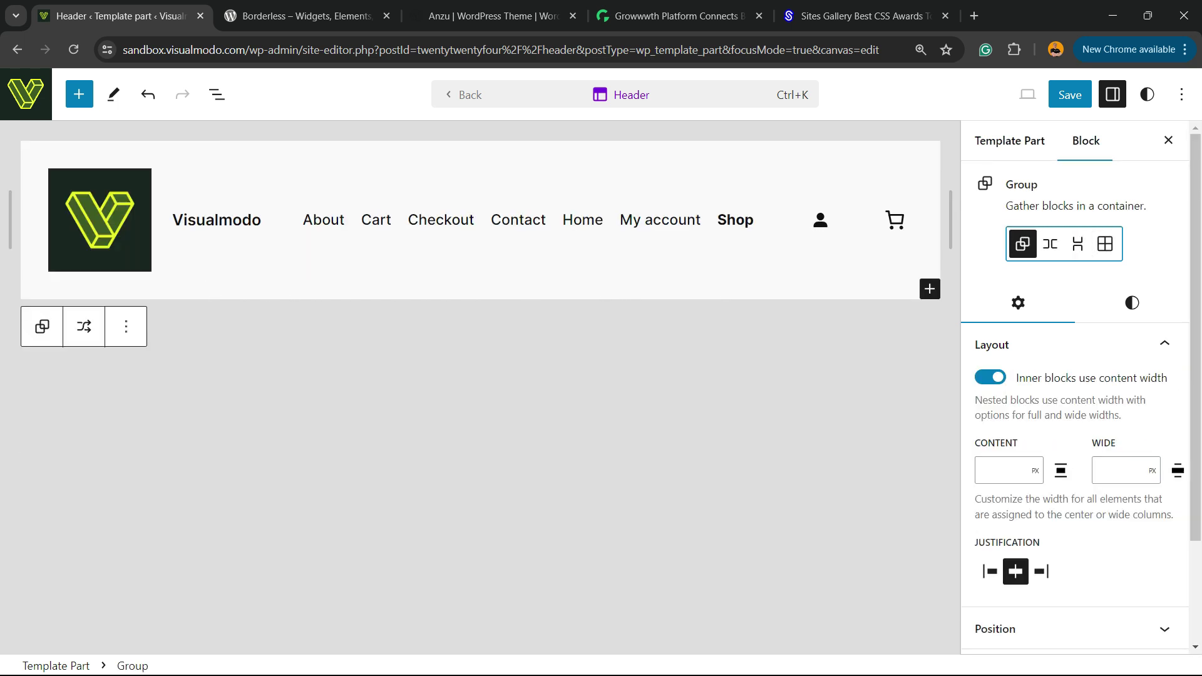
Reset the site logo to remove its image, and save the Logo and Header template part changes.
{"action": "left_click", "coordinate": [100, 219]}
{"action": "left_click", "coordinate": [303, 300]}
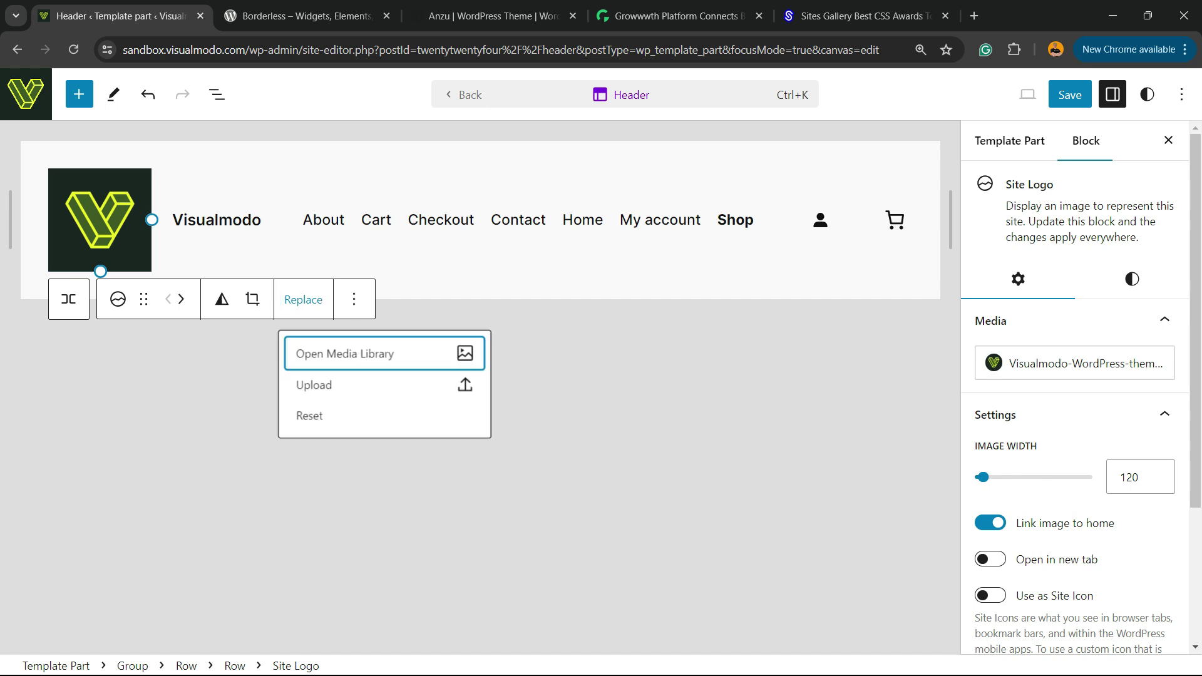
{"action": "left_click", "coordinate": [309, 416]}
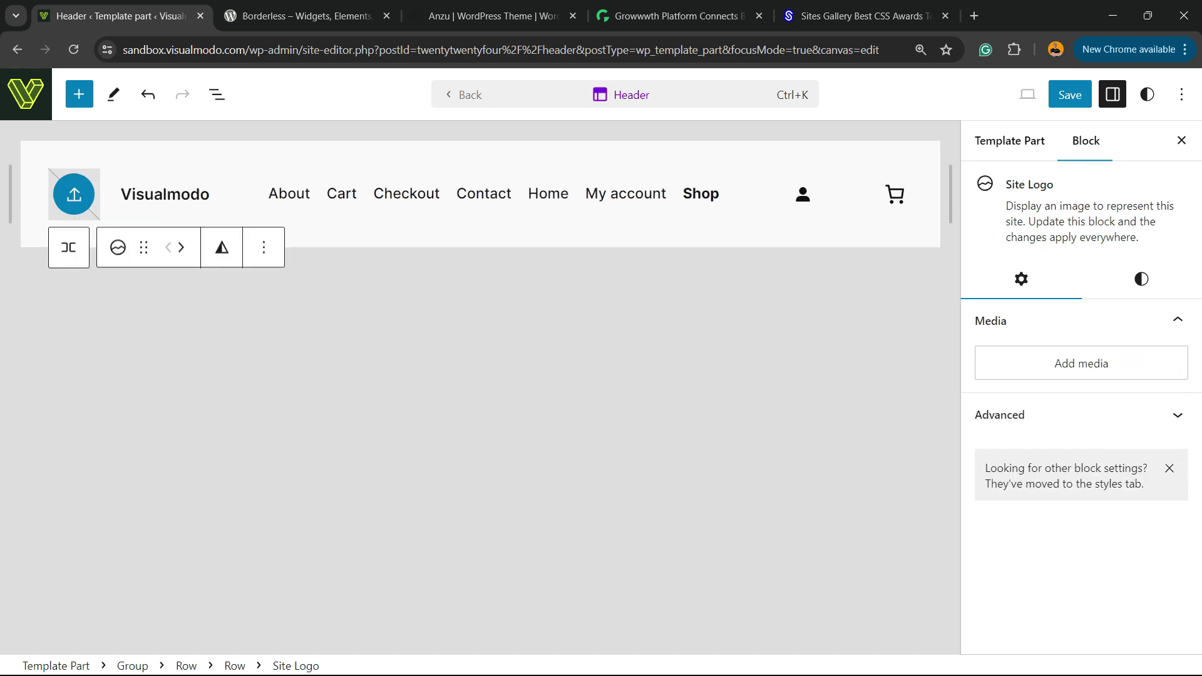
{"action": "left_click", "coordinate": [1070, 95]}
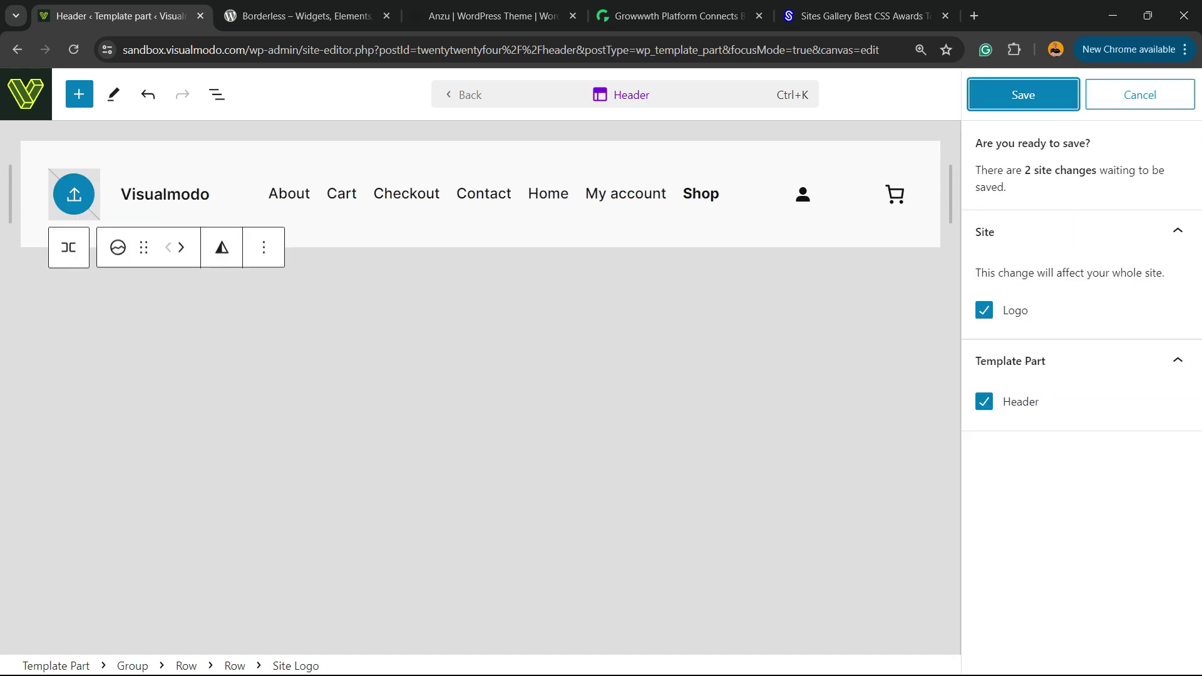
{"action": "left_click", "coordinate": [1024, 94]}
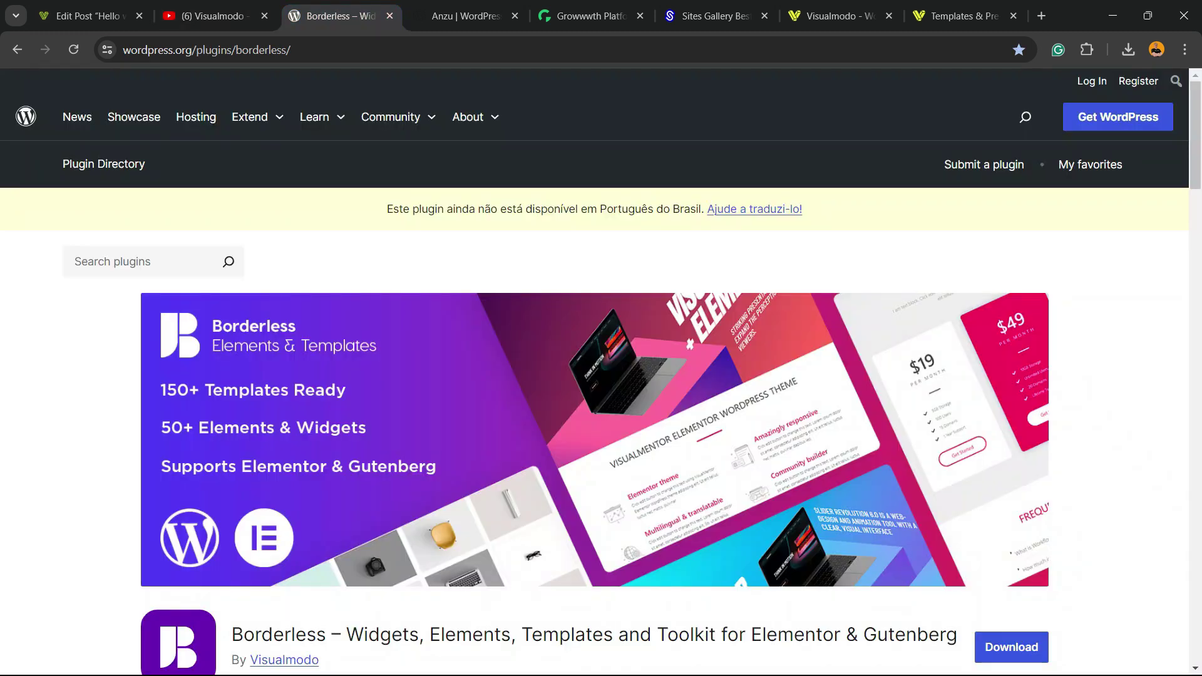
Examine the Borderless plugin page in the WordPress.org plugin directory.
{"action": "left_click", "coordinate": [332, 15]}
{"action": "scroll", "coordinate": [594, 376], "scroll_direction": "down", "scroll_amount": 3}
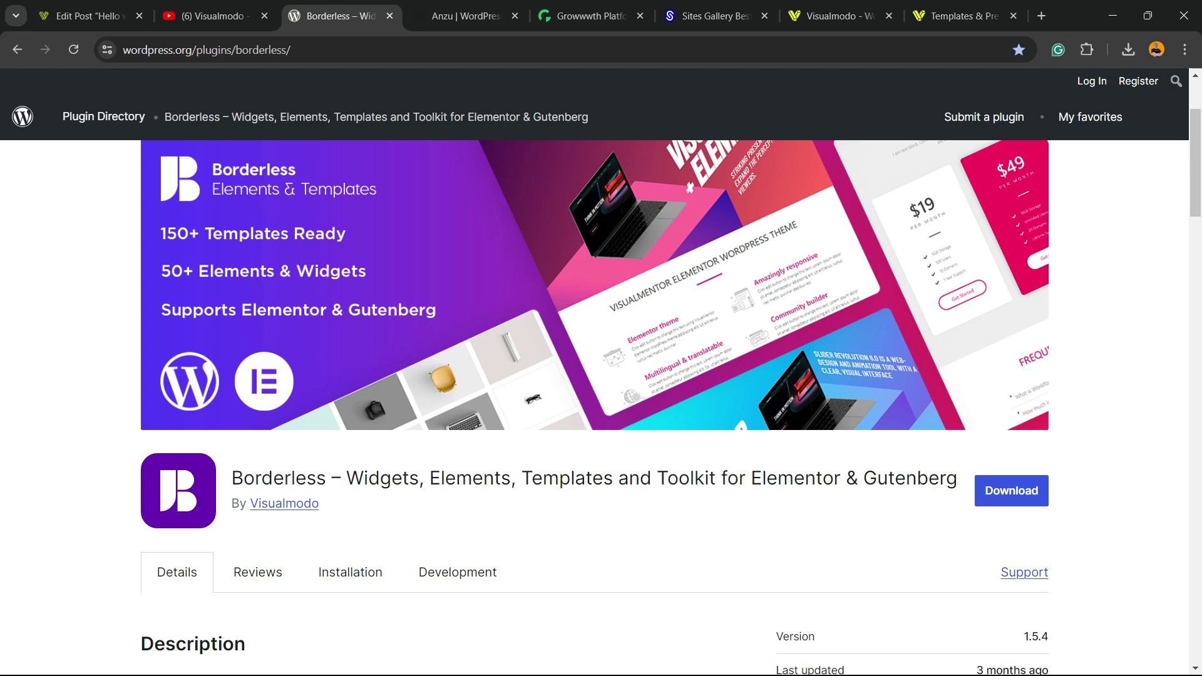
{"action": "scroll", "coordinate": [595, 376], "scroll_direction": "up", "scroll_amount": 3}
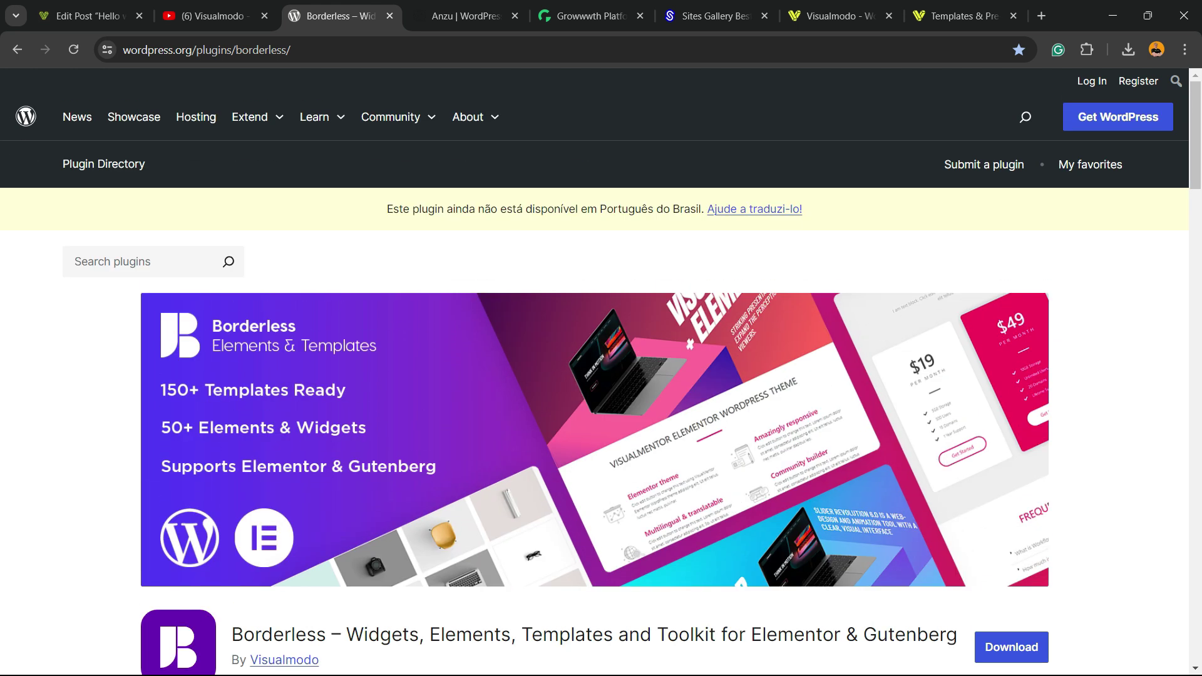
Finish viewing the Borderless plugin page and open the Anzu theme page on WordPress.org.
{"action": "scroll", "coordinate": [595, 376], "scroll_direction": "down", "scroll_amount": 3}
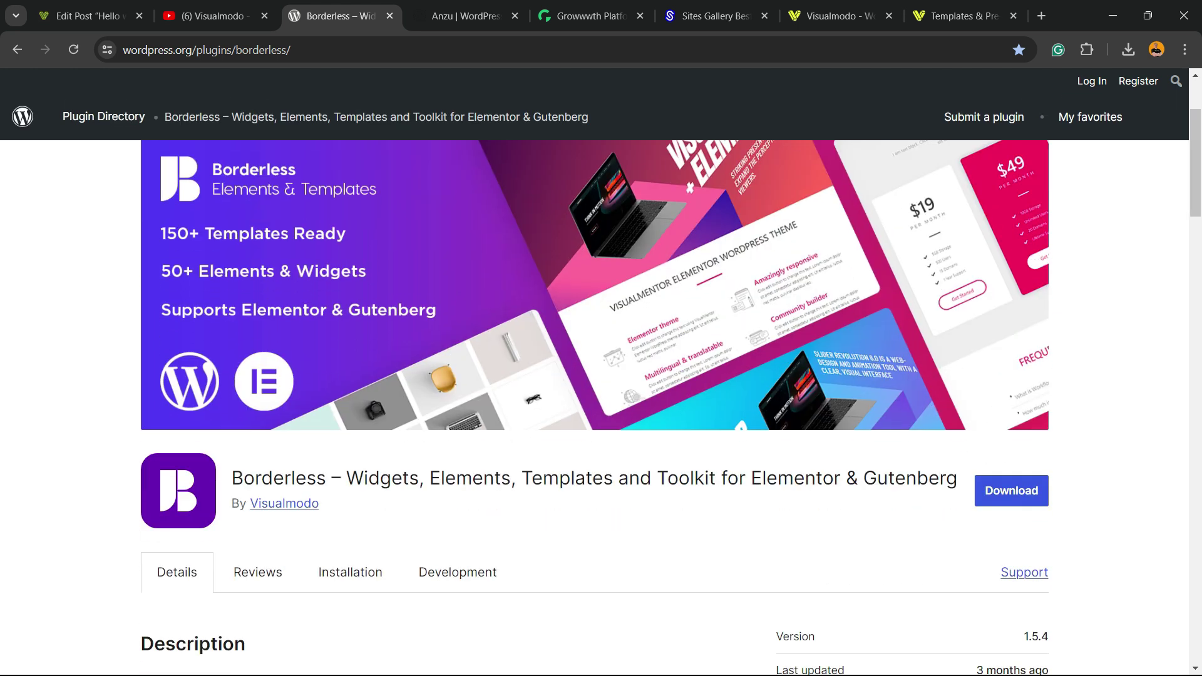
{"action": "key", "text": "ctrl+Tab"}
{"action": "scroll", "coordinate": [594, 375], "scroll_direction": "up", "scroll_amount": 15}
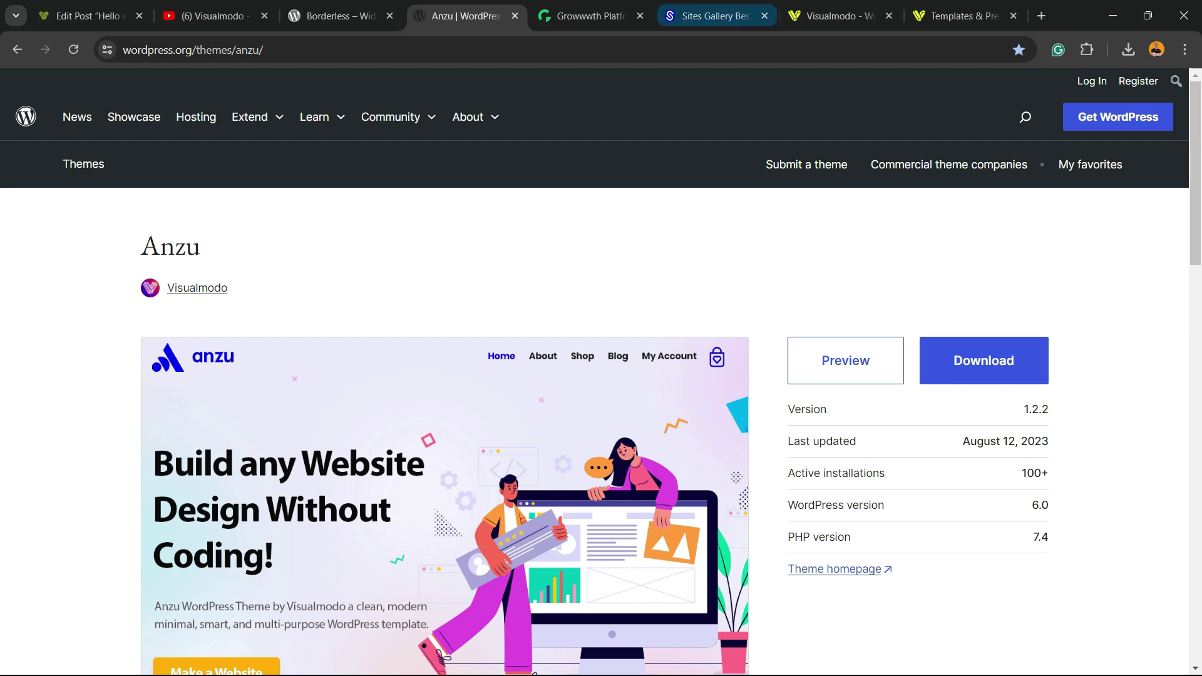
Switch to the Growwwth site and browse its featured websites and guest post listings.
{"action": "left_click", "coordinate": [585, 16]}
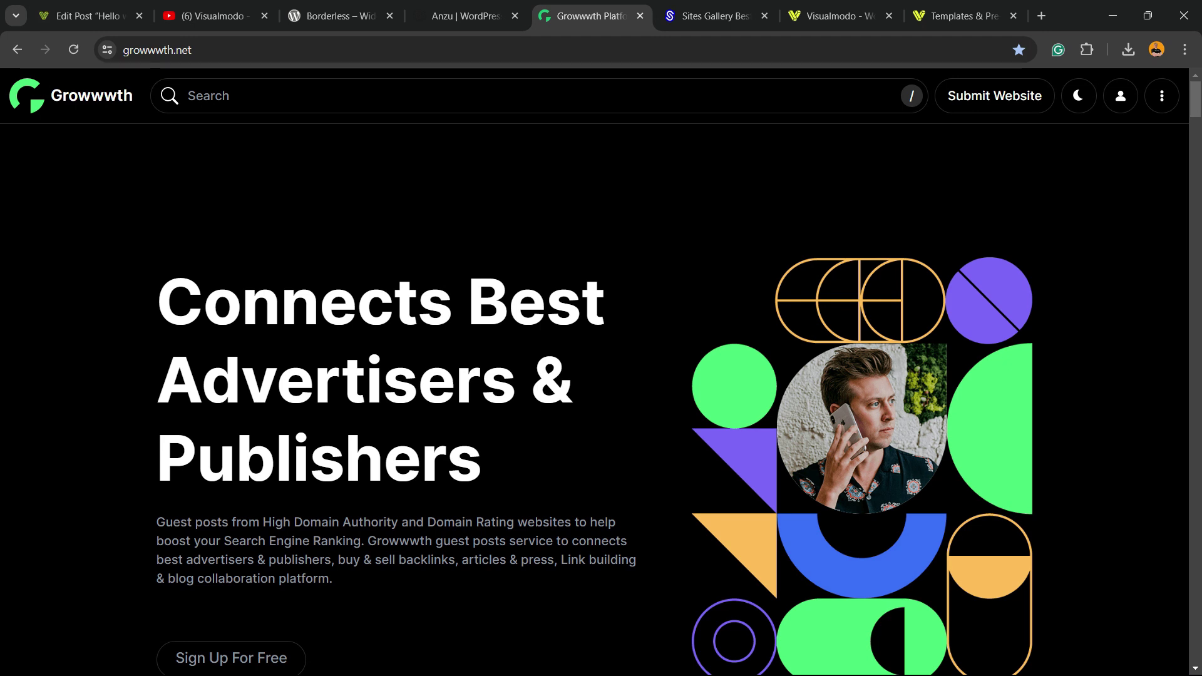
{"action": "scroll", "coordinate": [595, 400], "scroll_direction": "down", "scroll_amount": 10}
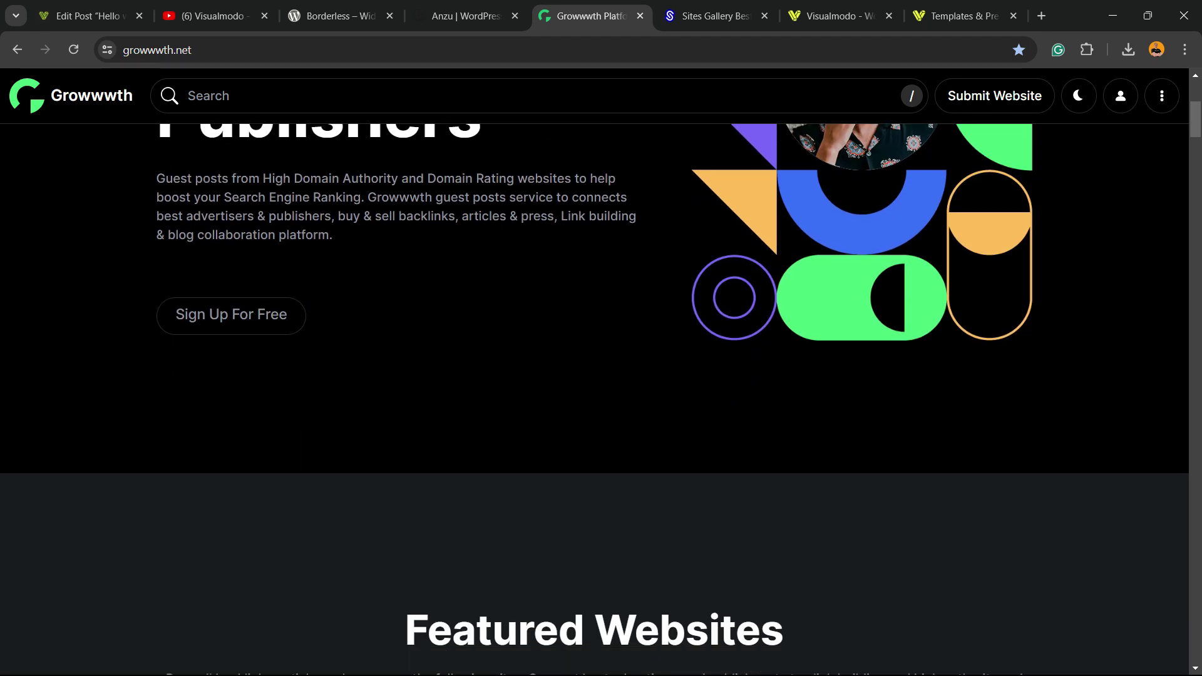
{"action": "scroll", "coordinate": [595, 401], "scroll_direction": "down", "scroll_amount": 10}
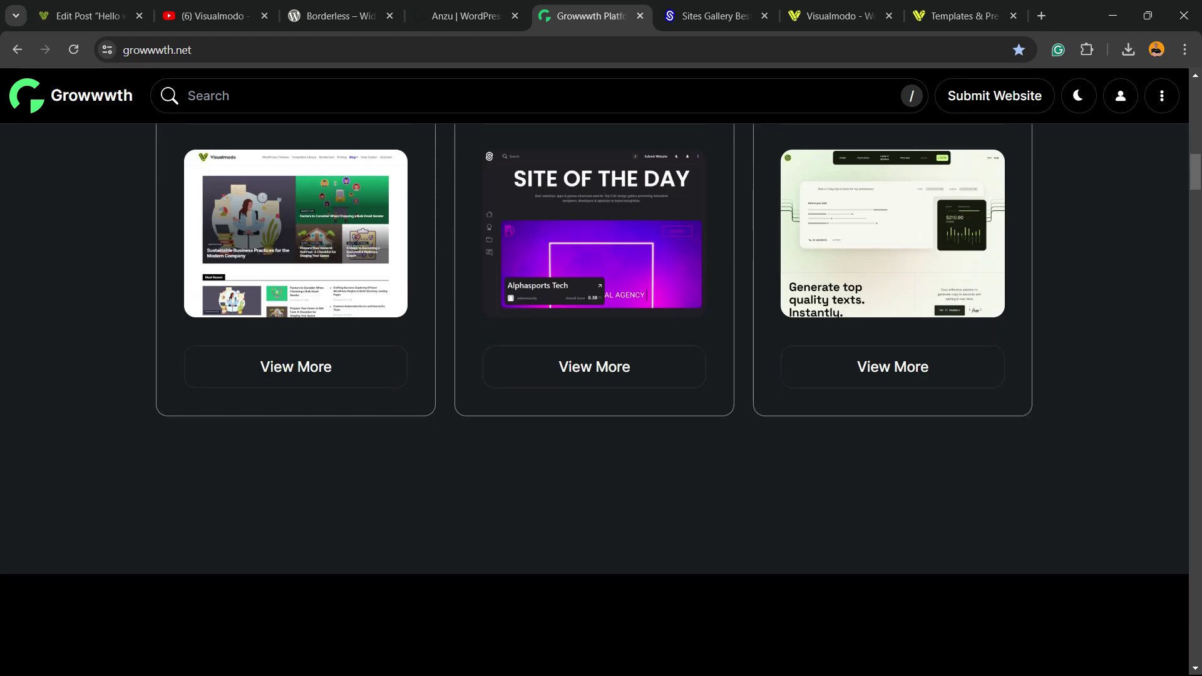
{"action": "scroll", "coordinate": [595, 401], "scroll_direction": "down", "scroll_amount": 5}
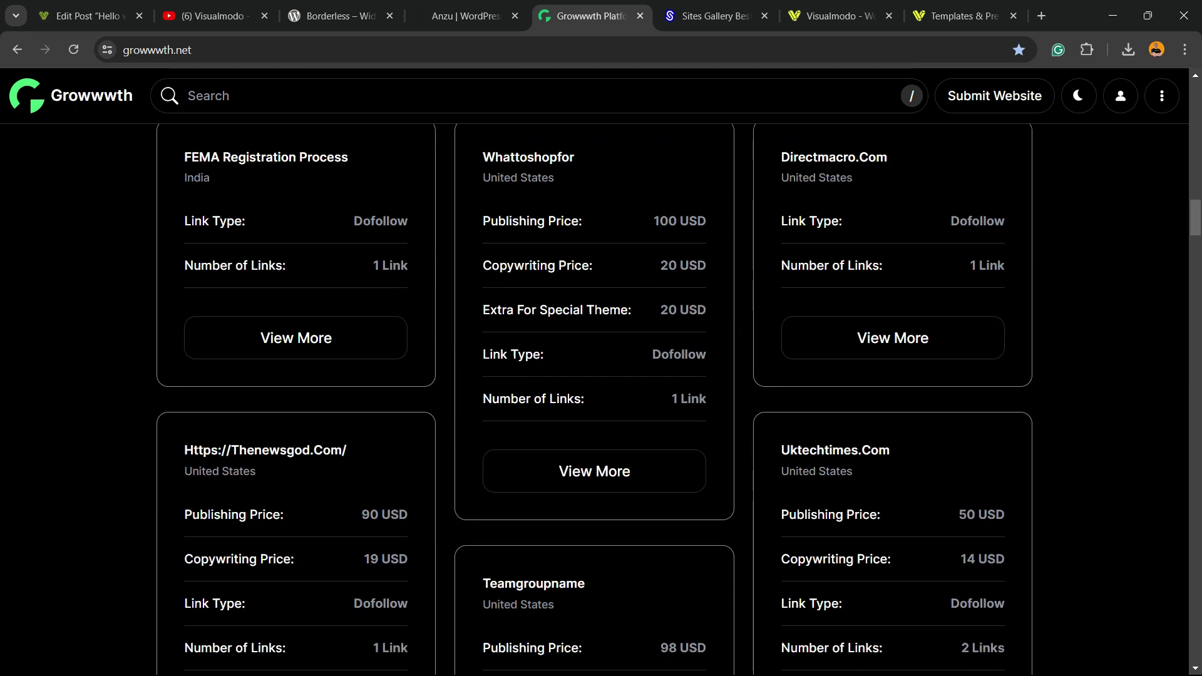
{"action": "left_click", "coordinate": [148, 50]}
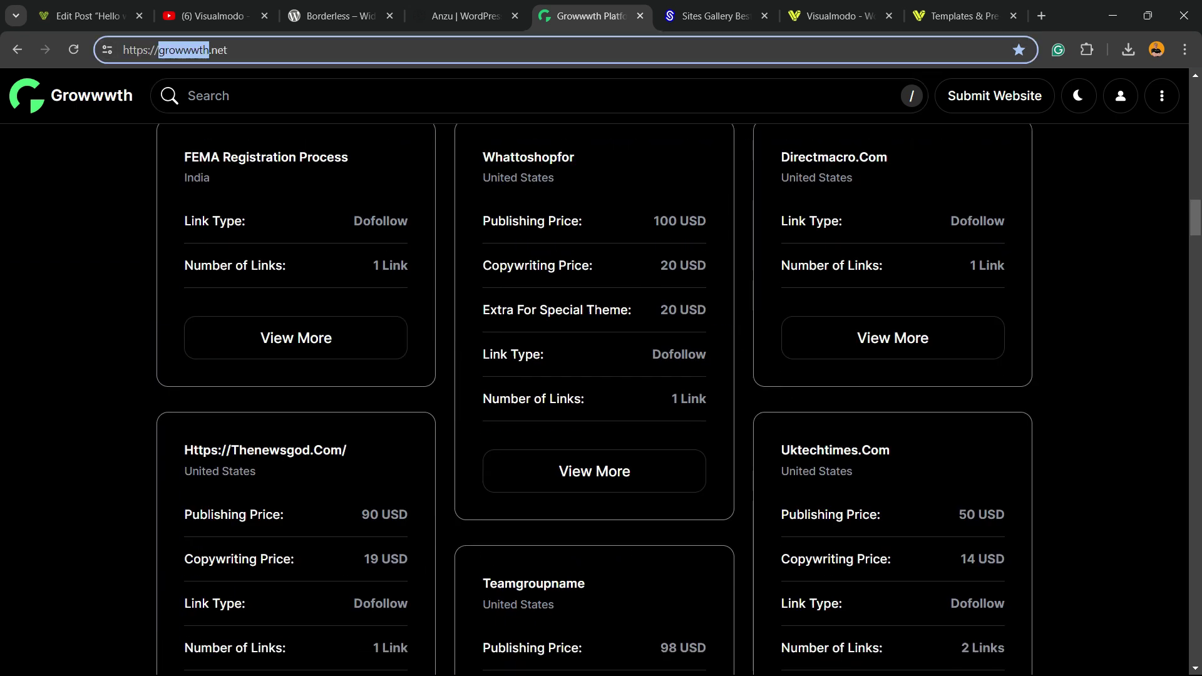
{"action": "scroll", "coordinate": [595, 401], "scroll_direction": "down", "scroll_amount": 11}
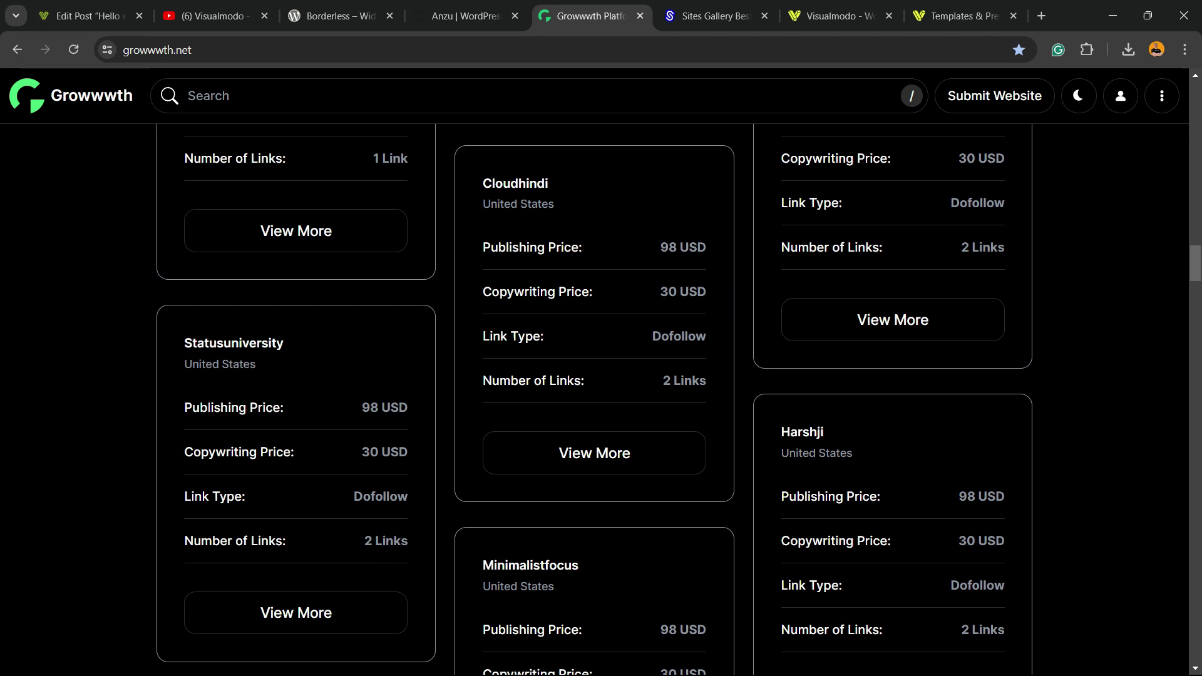
{"action": "scroll", "coordinate": [595, 401], "scroll_direction": "down", "scroll_amount": 15}
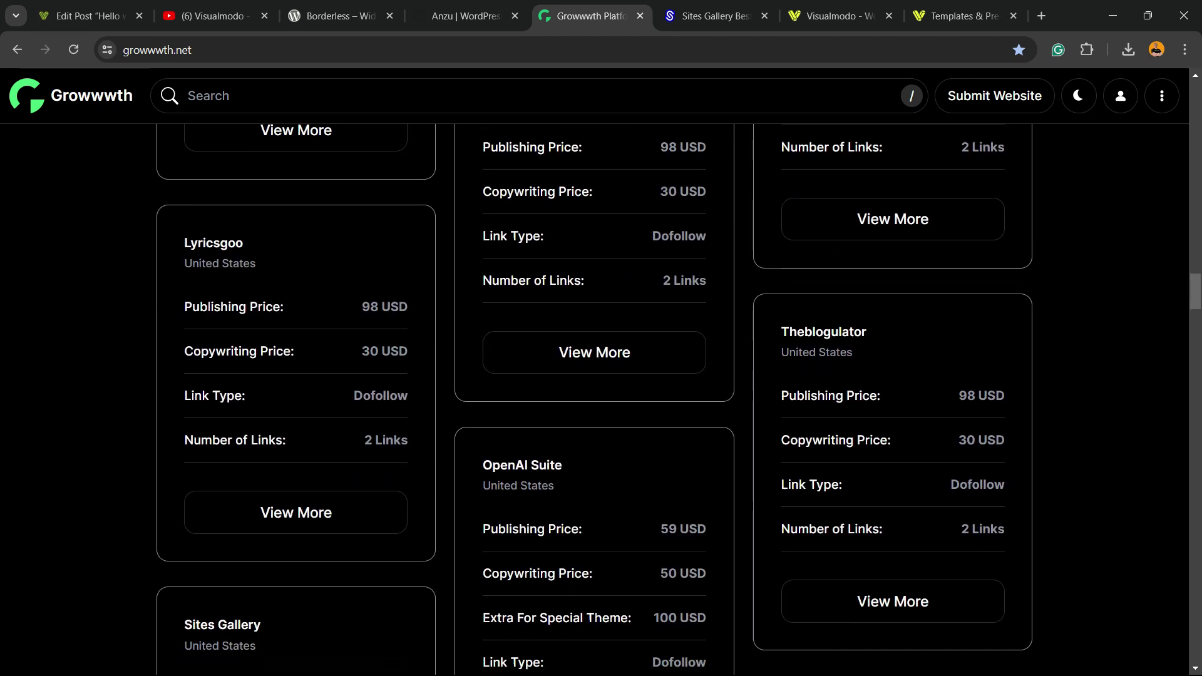
Switch to the Sites Gallery site and browse its site of the day and website showcase.
{"action": "left_click", "coordinate": [714, 15]}
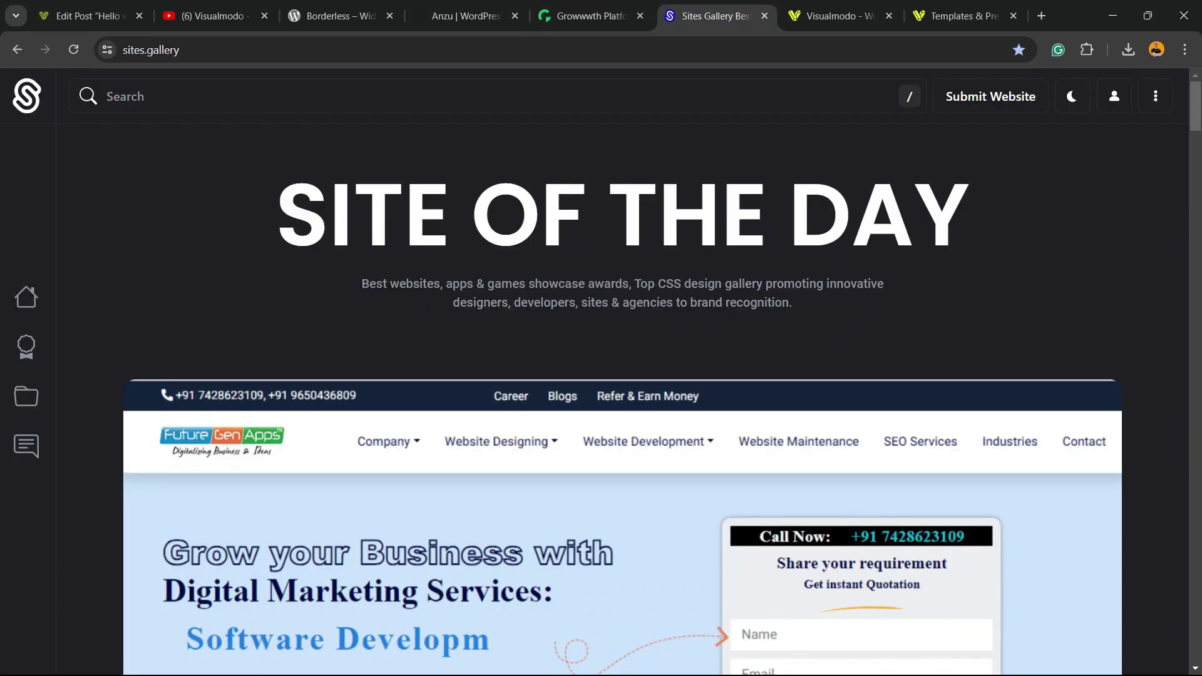
{"action": "scroll", "coordinate": [622, 401], "scroll_direction": "down", "scroll_amount": 8}
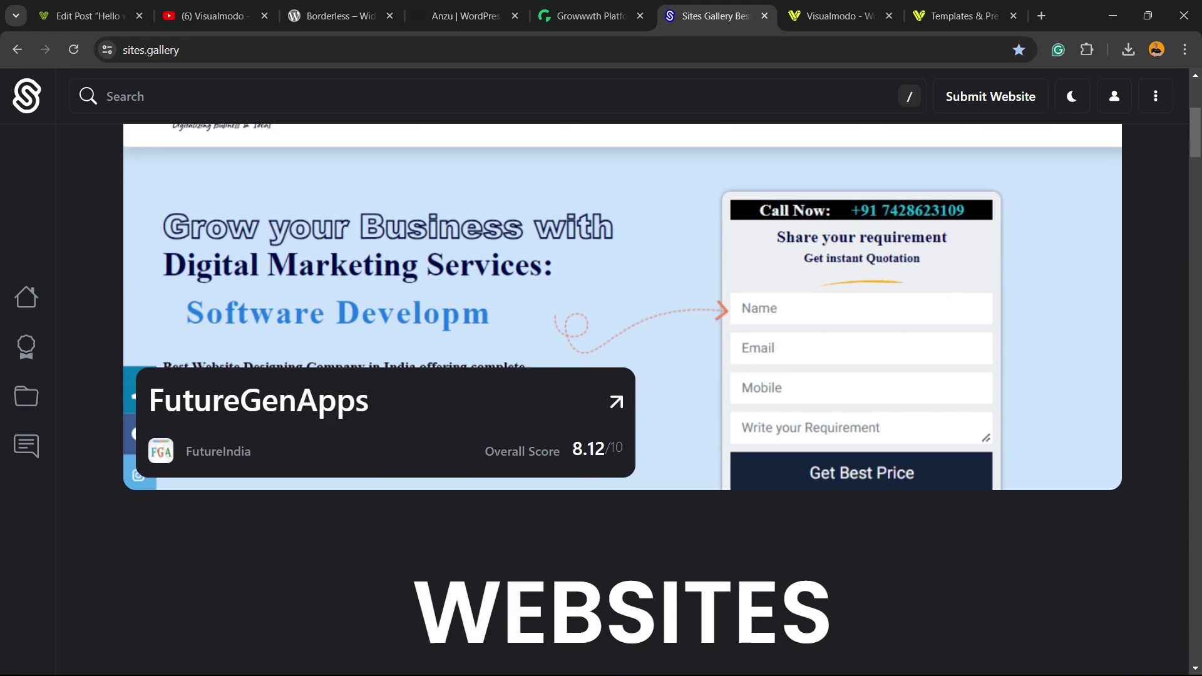
{"action": "scroll", "coordinate": [288, 188], "scroll_direction": "down", "scroll_amount": 14}
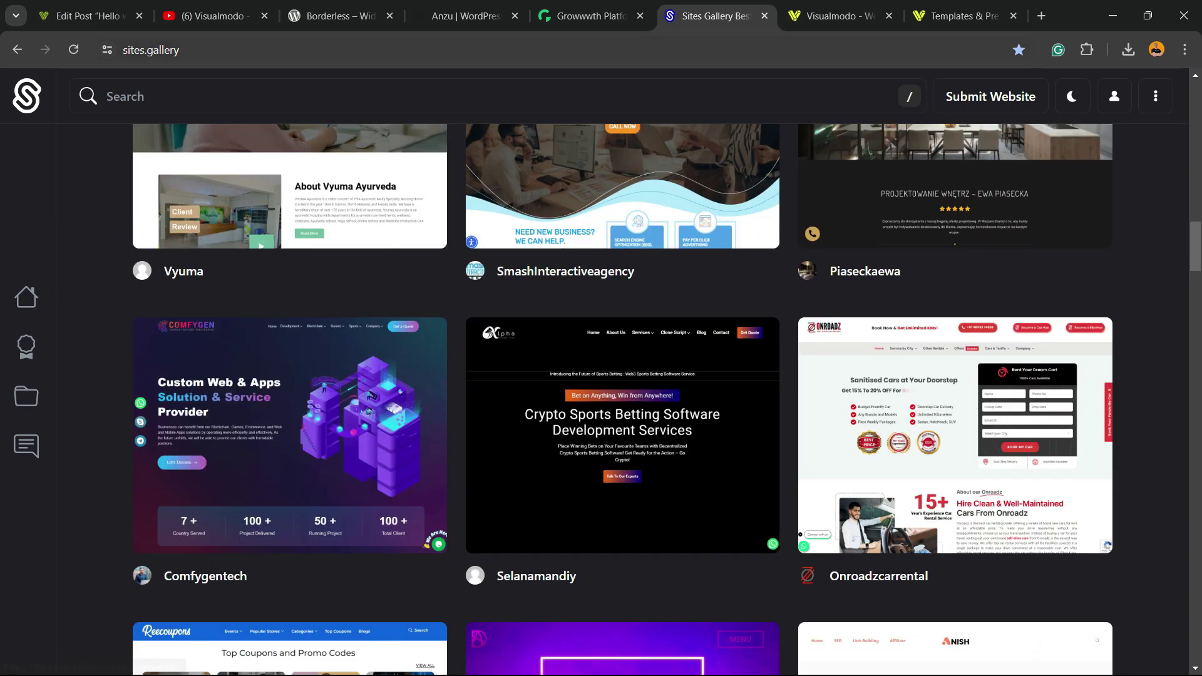
{"action": "scroll", "coordinate": [288, 188], "scroll_direction": "down", "scroll_amount": 3}
{"action": "scroll", "coordinate": [288, 401], "scroll_direction": "down", "scroll_amount": 13}
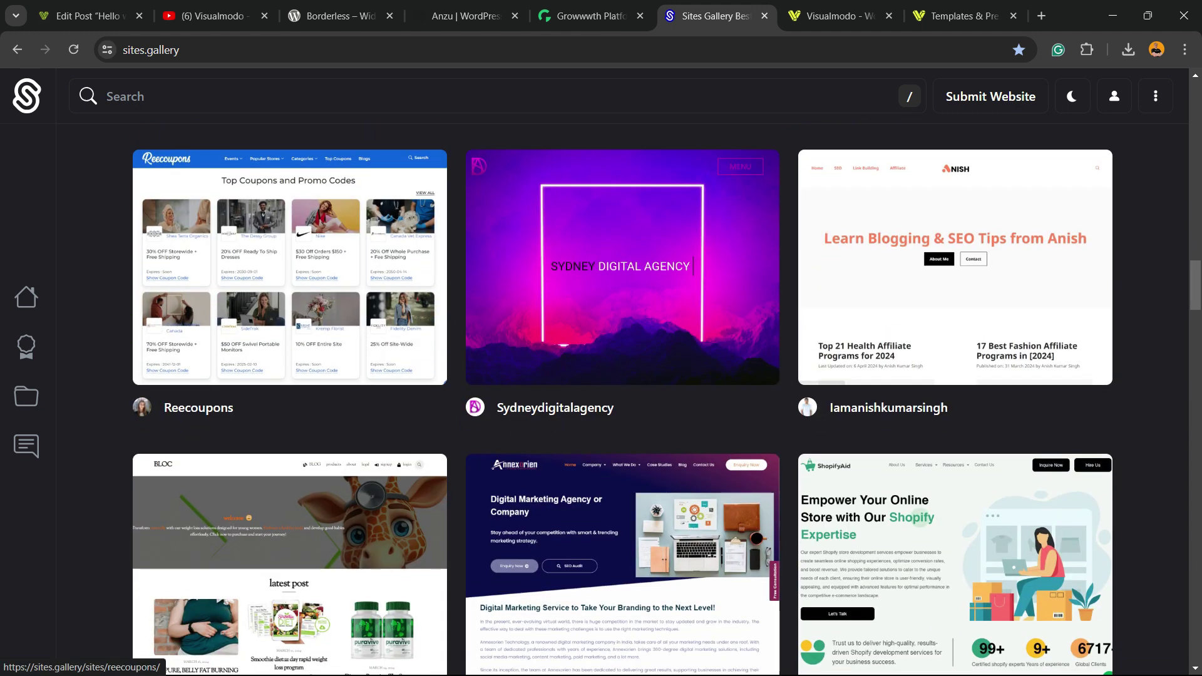
{"action": "scroll", "coordinate": [288, 400], "scroll_direction": "down", "scroll_amount": 13}
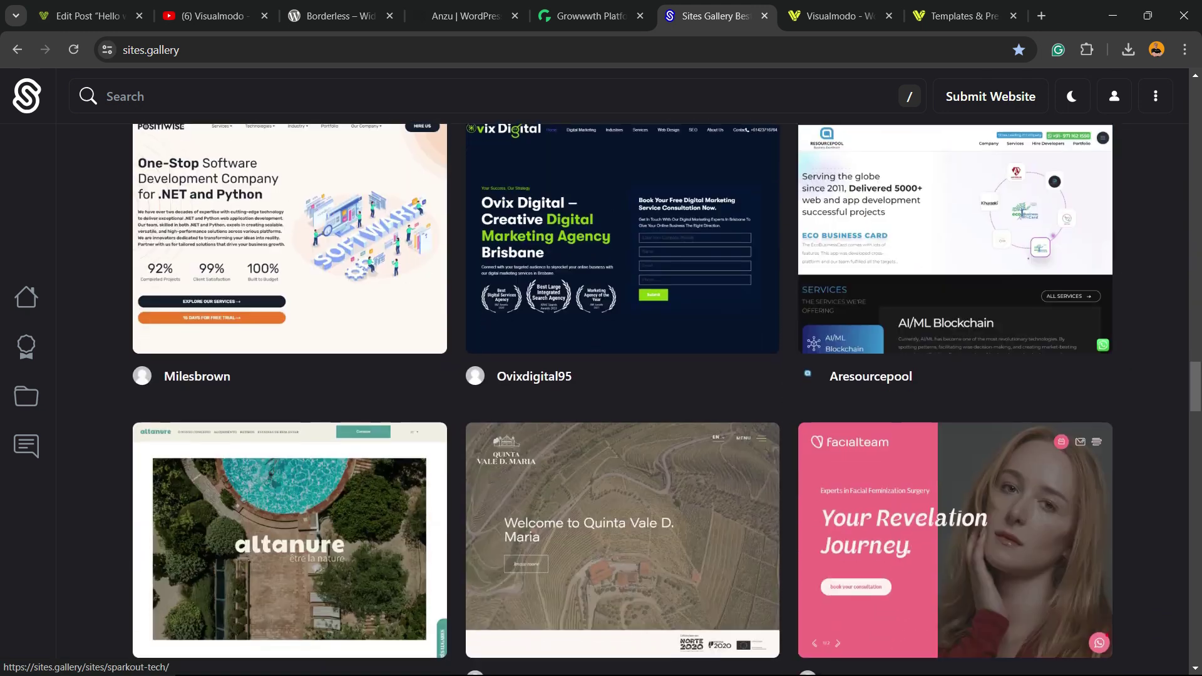
{"action": "scroll", "coordinate": [288, 251], "scroll_direction": "up", "scroll_amount": 13}
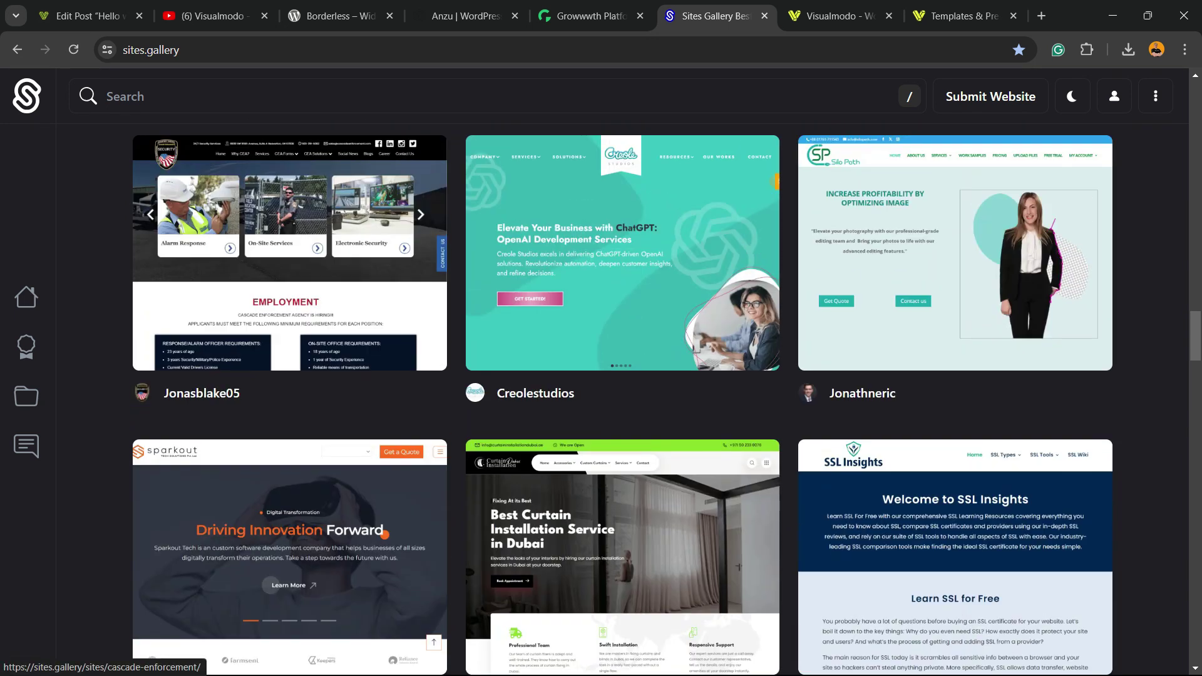
Switch to the Visualmodo home page and look through its WordPress themes down to the Latest Posts section.
{"action": "key", "text": "ctrl+Tab"}
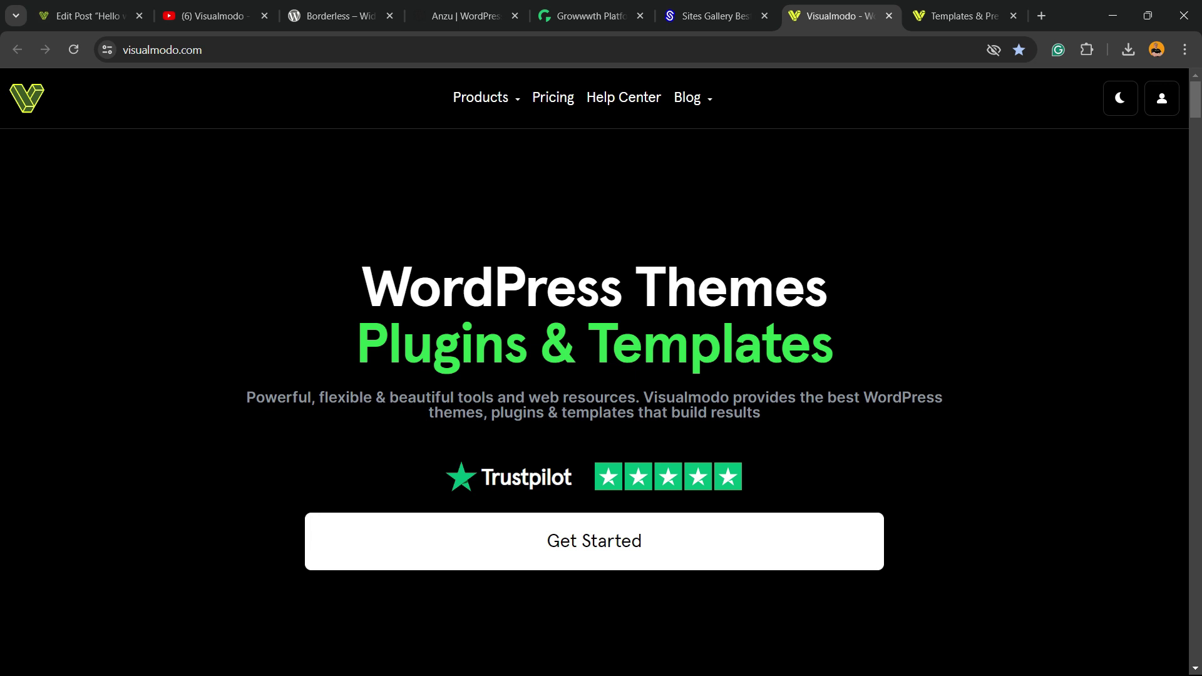
{"action": "scroll", "coordinate": [595, 376], "scroll_direction": "down", "scroll_amount": 2}
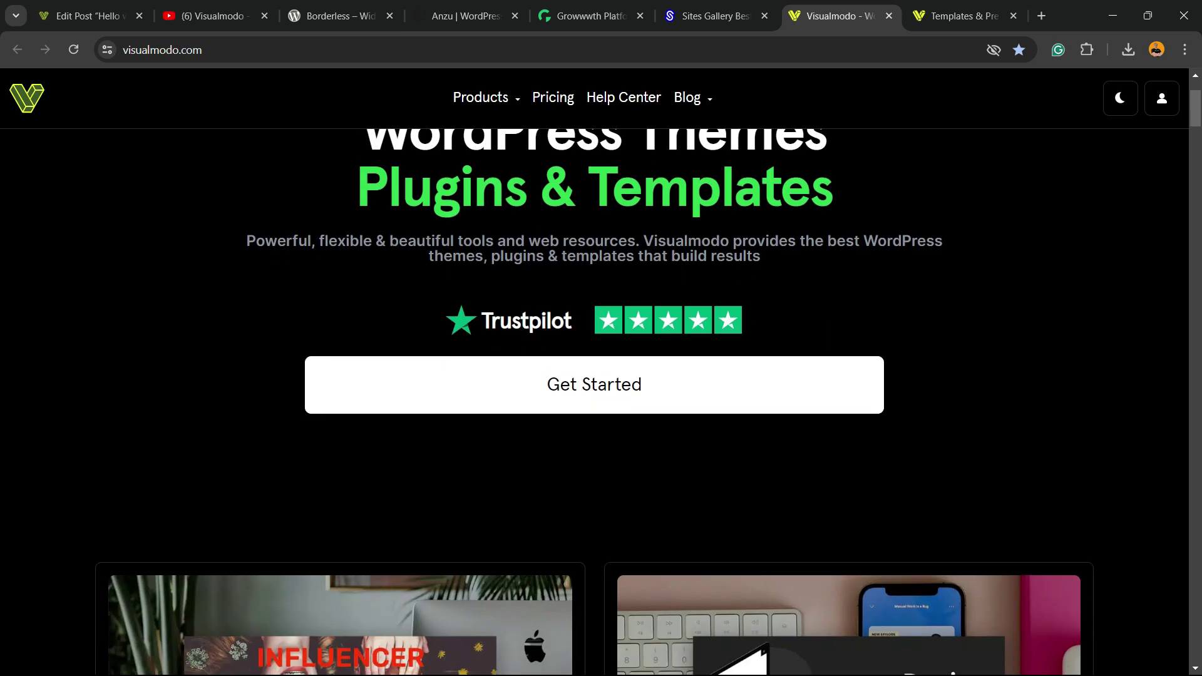
{"action": "scroll", "coordinate": [338, 376], "scroll_direction": "down", "scroll_amount": 9}
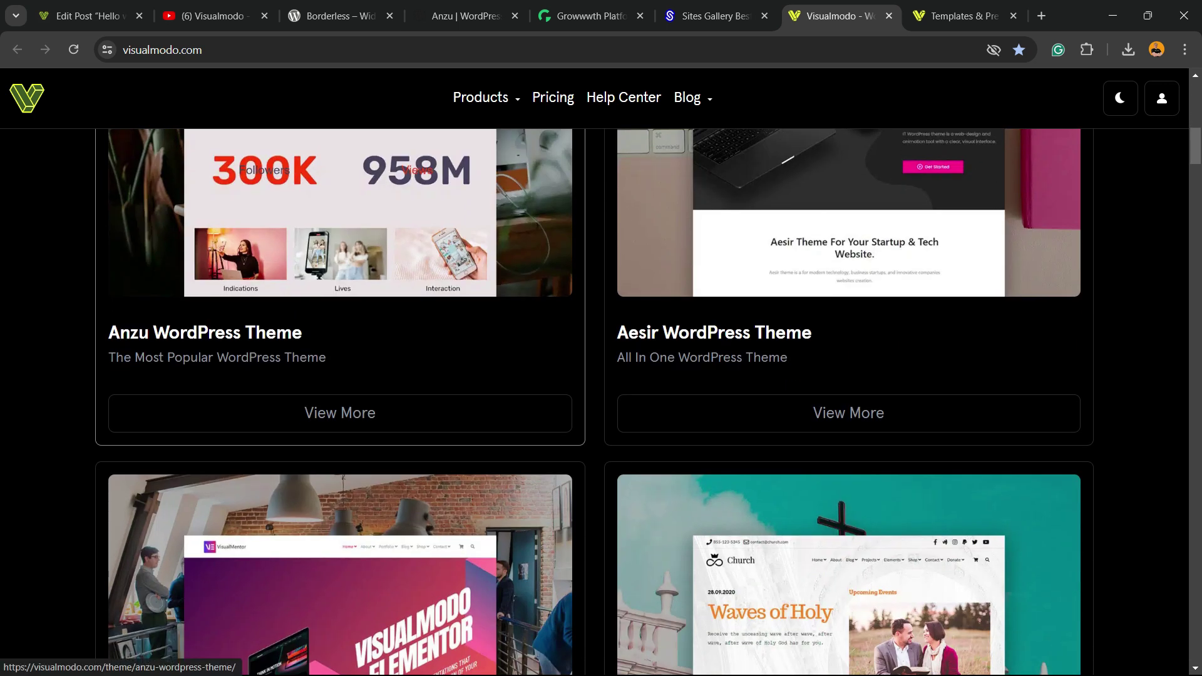
{"action": "scroll", "coordinate": [338, 375], "scroll_direction": "down", "scroll_amount": 7}
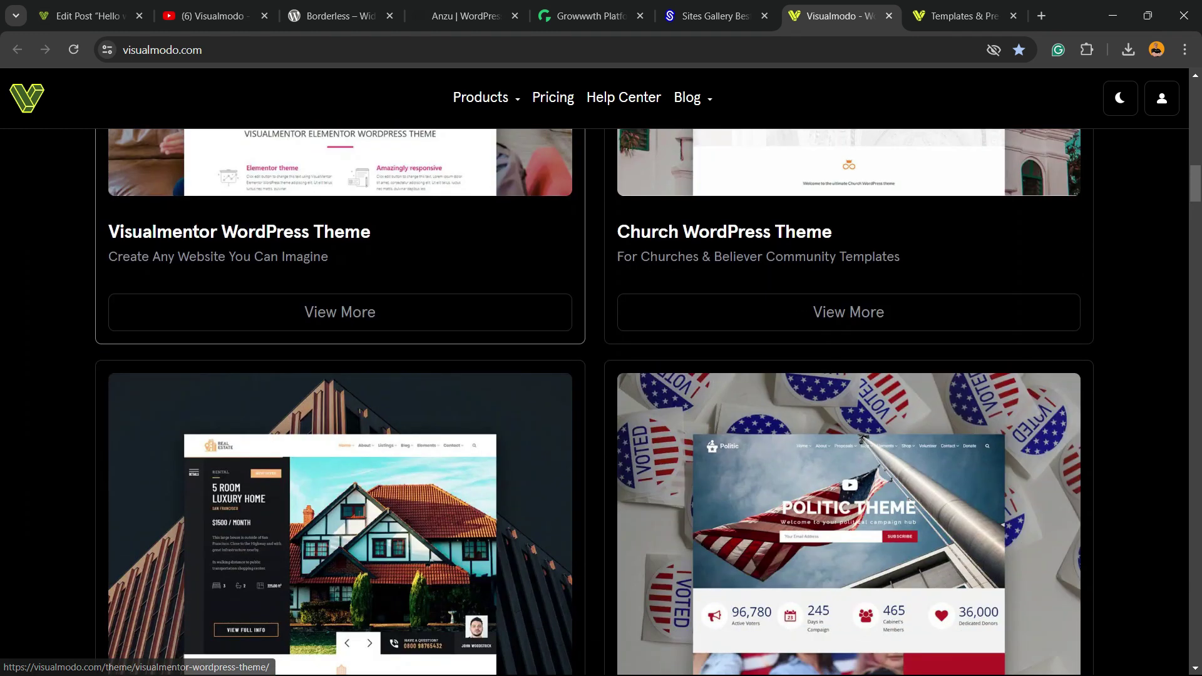
{"action": "scroll", "coordinate": [594, 376], "scroll_direction": "down", "scroll_amount": 14}
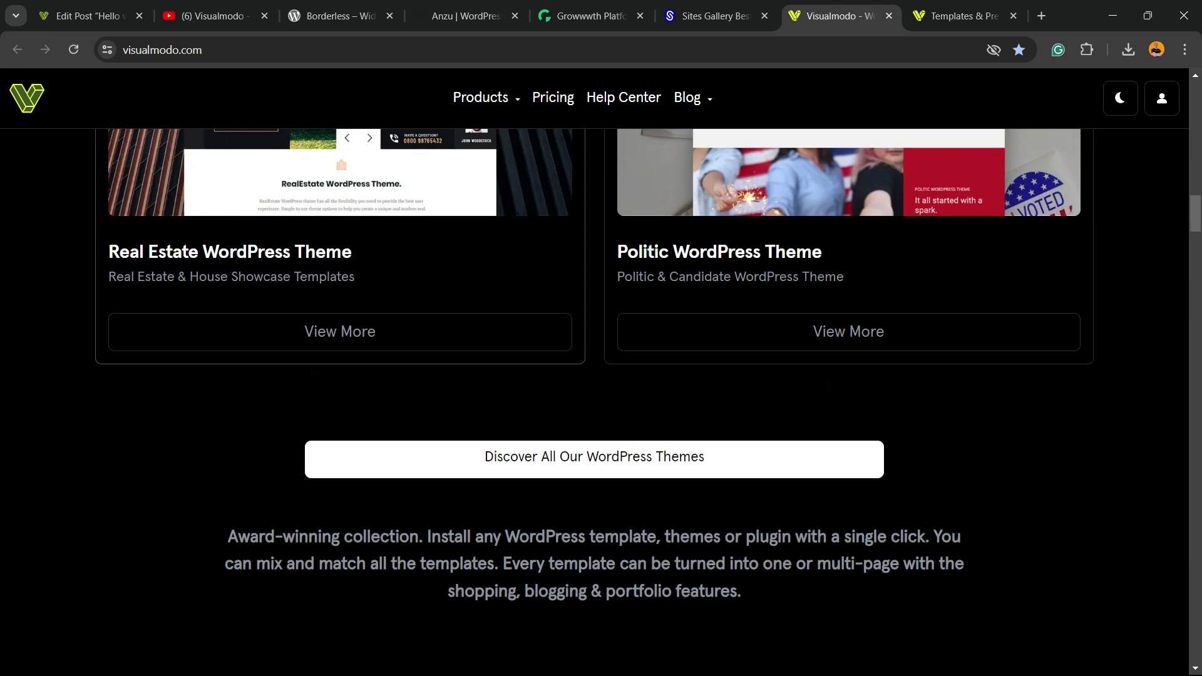
{"action": "scroll", "coordinate": [594, 375], "scroll_direction": "down", "scroll_amount": 10}
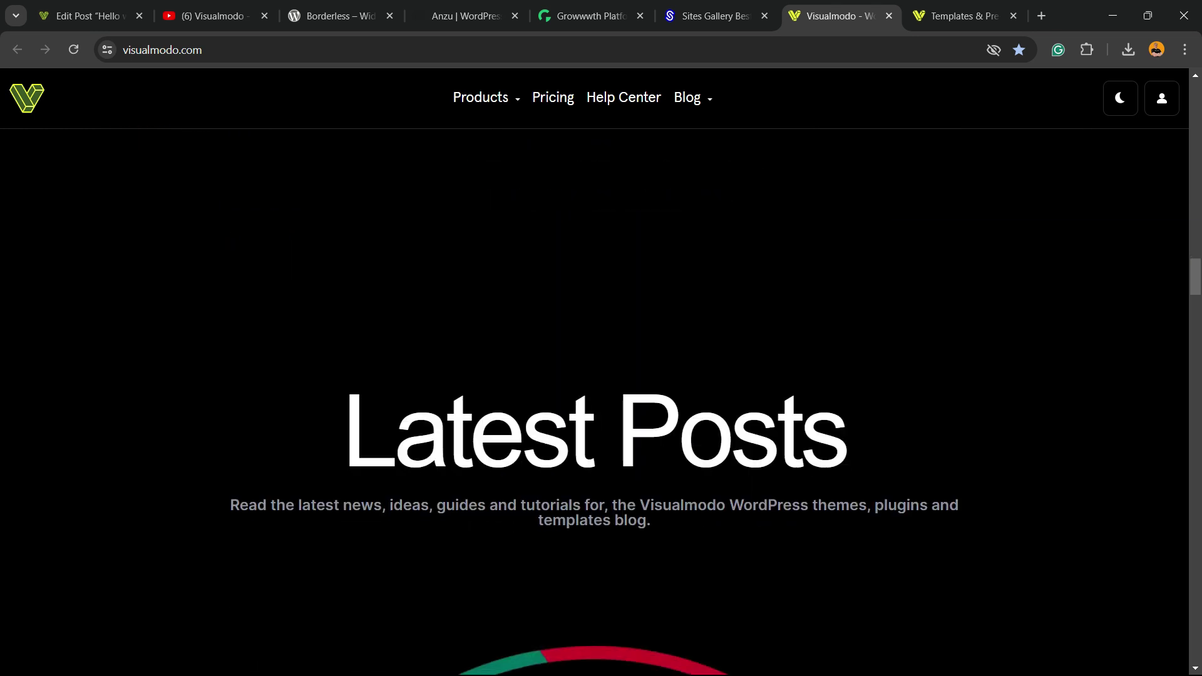
Switch to the Visualmodo templates page and browse the gallery of ready-made site templates.
{"action": "key", "text": "ctrl+Tab"}
{"action": "scroll", "coordinate": [595, 250], "scroll_direction": "down", "scroll_amount": 10}
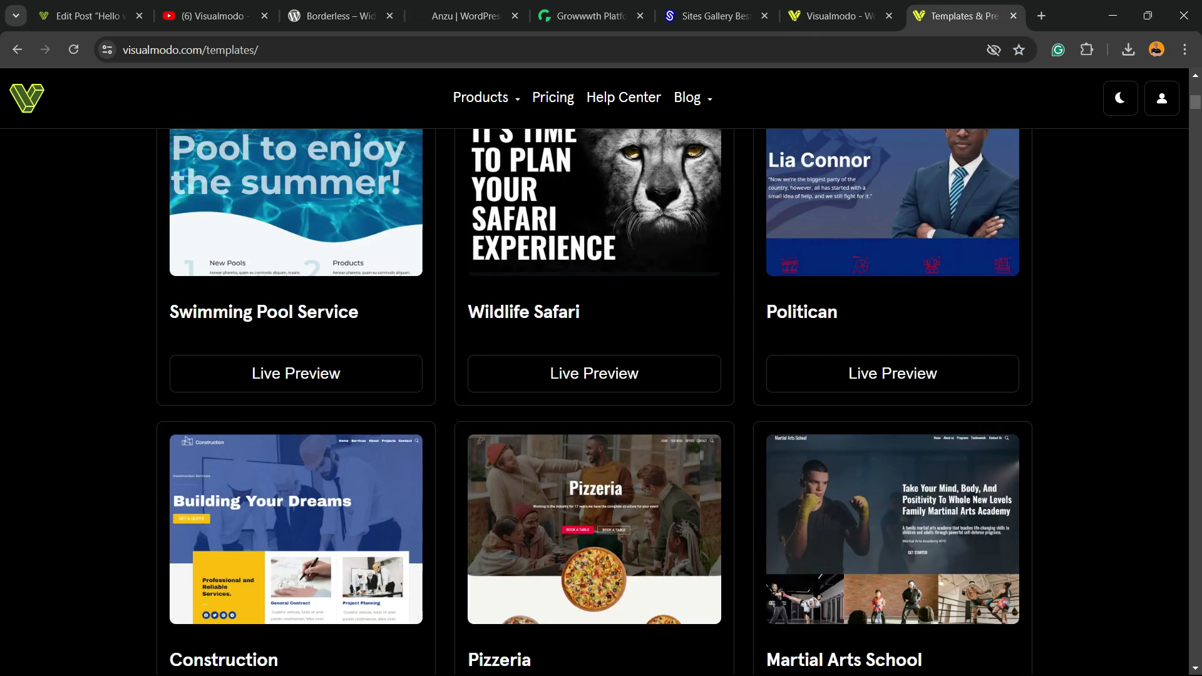
{"action": "scroll", "coordinate": [595, 313], "scroll_direction": "down", "scroll_amount": 12}
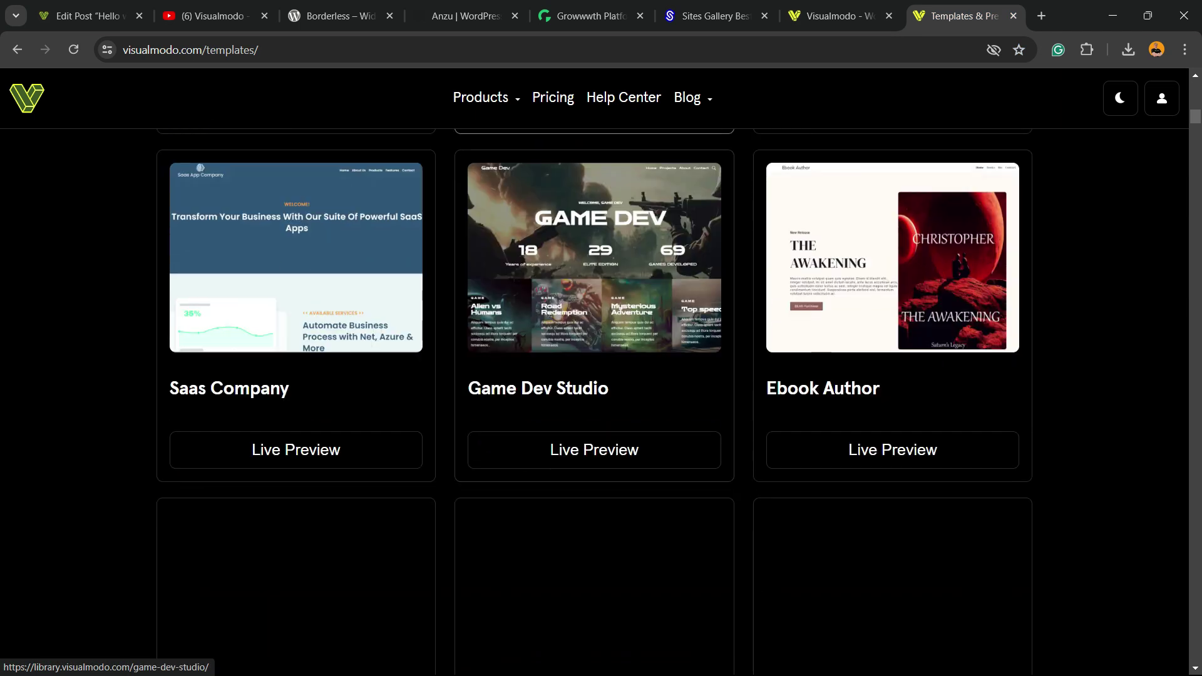
{"action": "scroll", "coordinate": [595, 313], "scroll_direction": "down", "scroll_amount": 6}
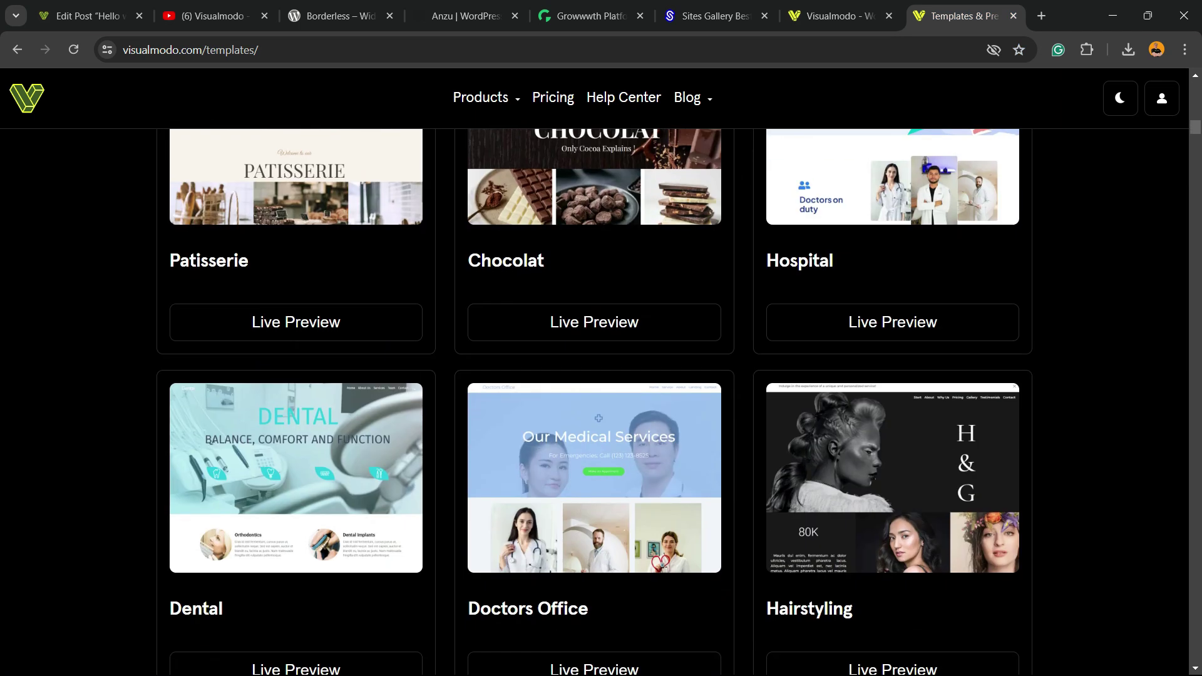
{"action": "scroll", "coordinate": [595, 376], "scroll_direction": "down", "scroll_amount": 5}
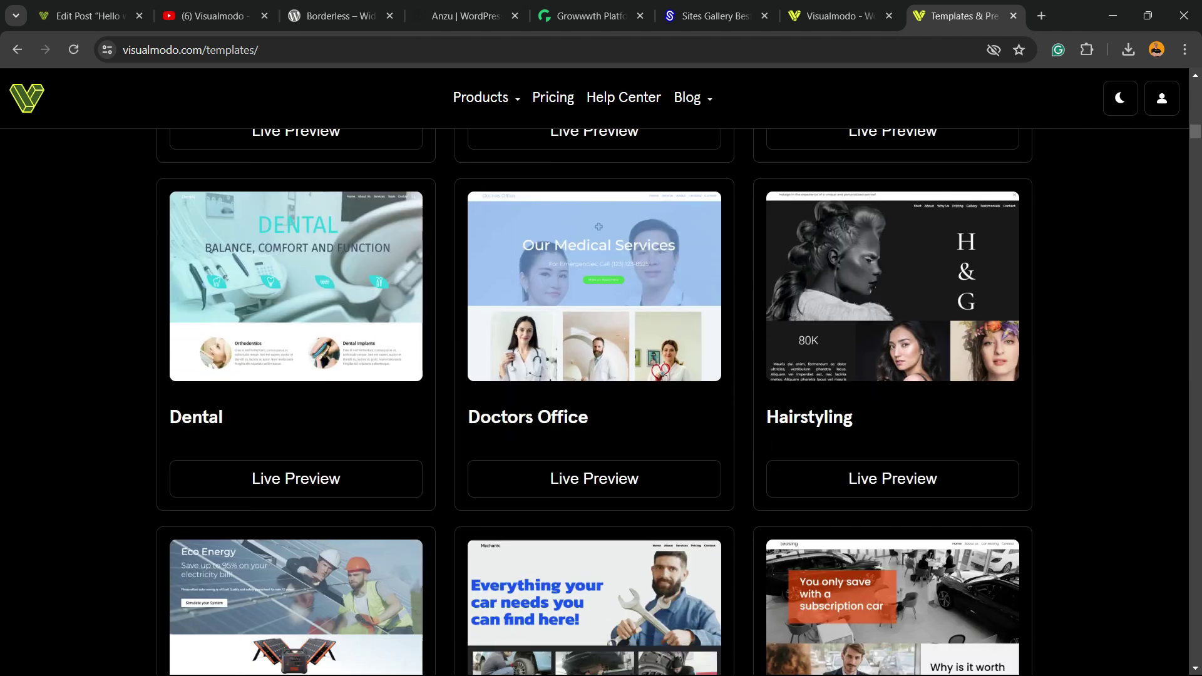
{"action": "scroll", "coordinate": [595, 376], "scroll_direction": "down", "scroll_amount": 15}
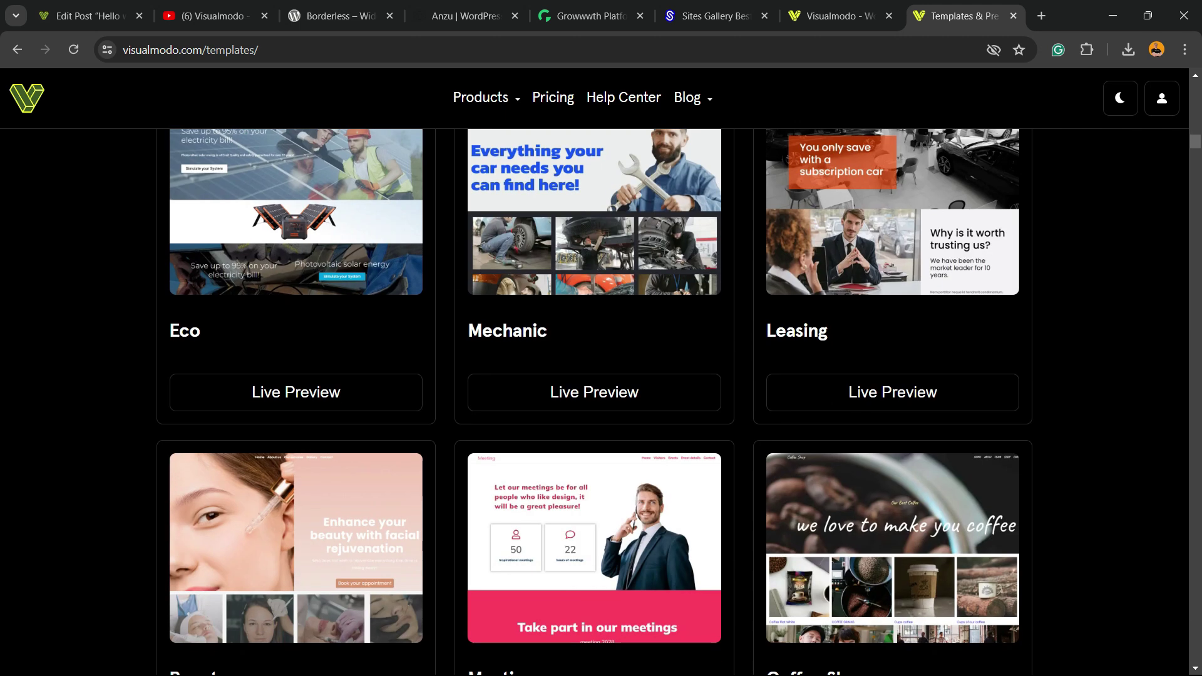
{"action": "scroll", "coordinate": [595, 401], "scroll_direction": "down", "scroll_amount": 15}
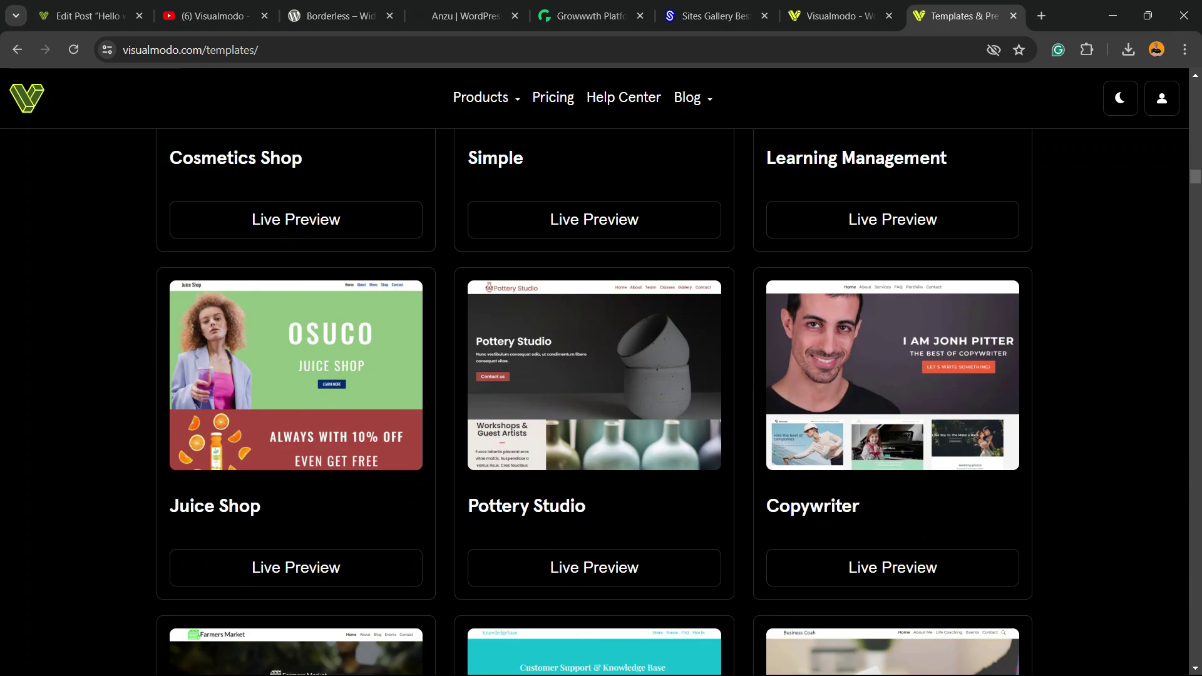
{"action": "scroll", "coordinate": [595, 401], "scroll_direction": "down", "scroll_amount": 3}
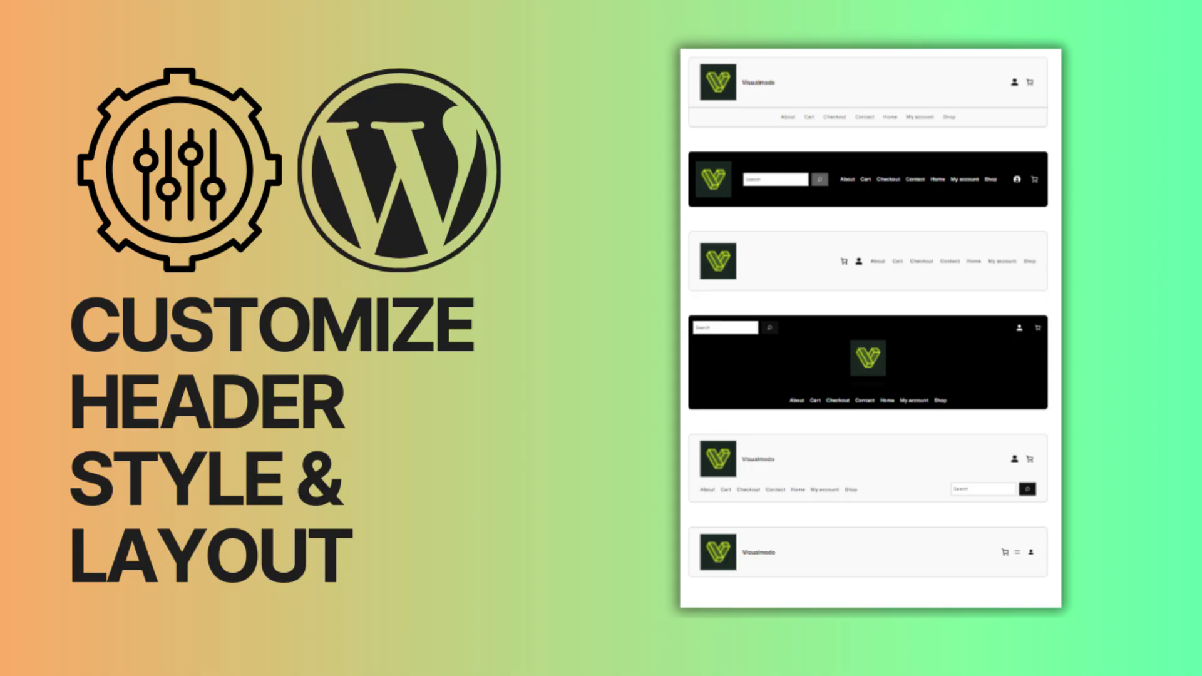